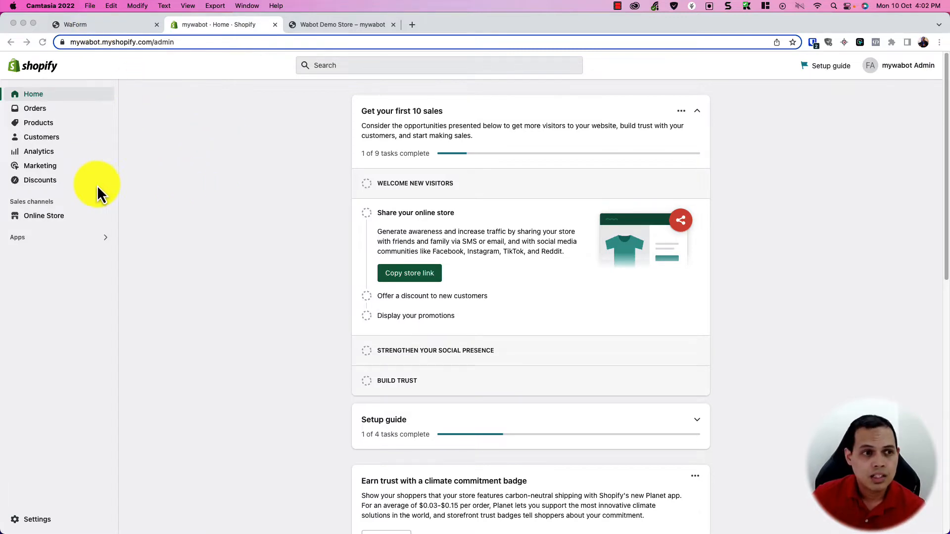
Step: Open Shopify's store Settings and go to the Notifications page
scroll(204, 214, down, 10)
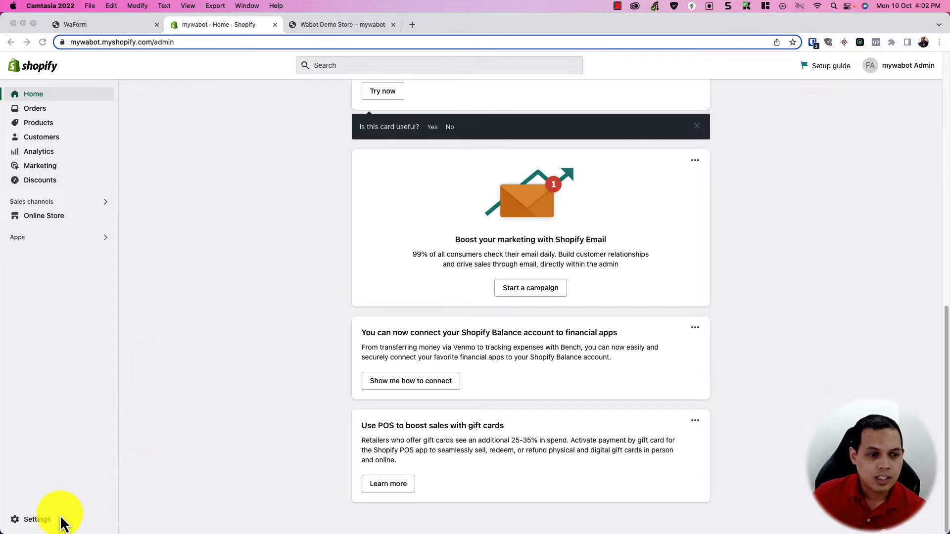
click(37, 519)
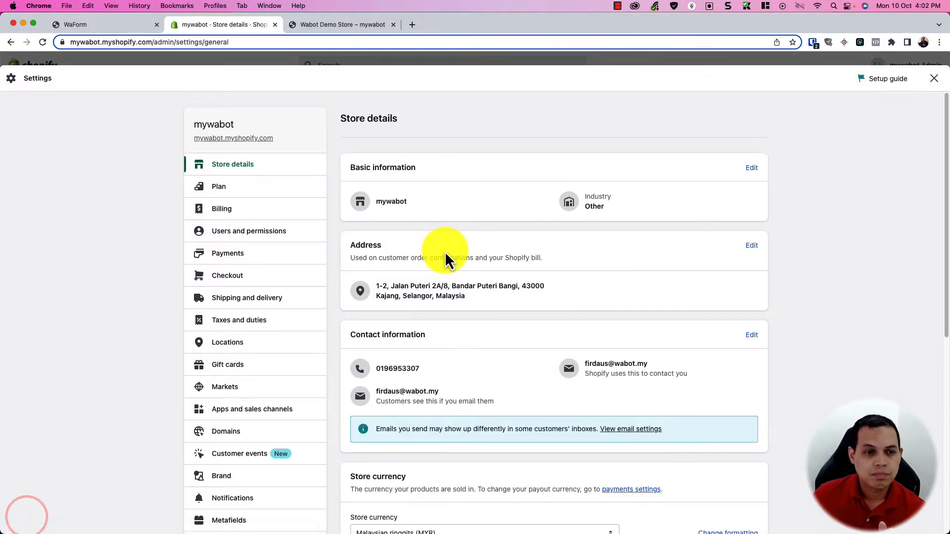
scroll(238, 331, down, 6)
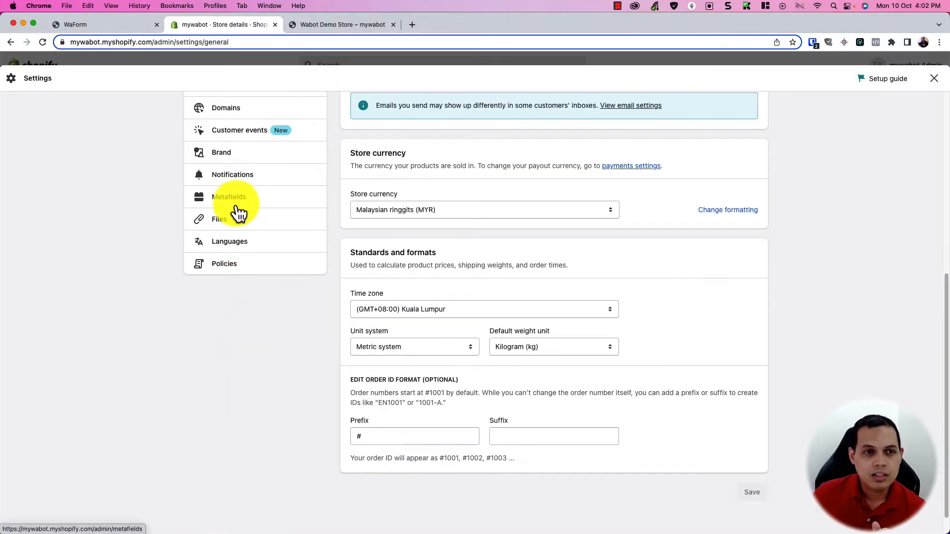
click(243, 179)
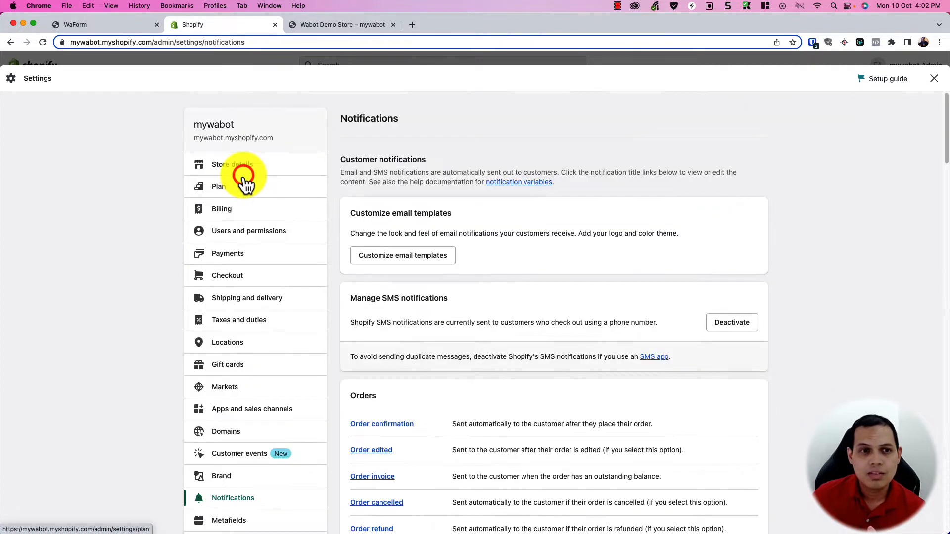
Step: Scroll down to the Webhooks section and start adding a new webhook
scroll(501, 353, down, 20)
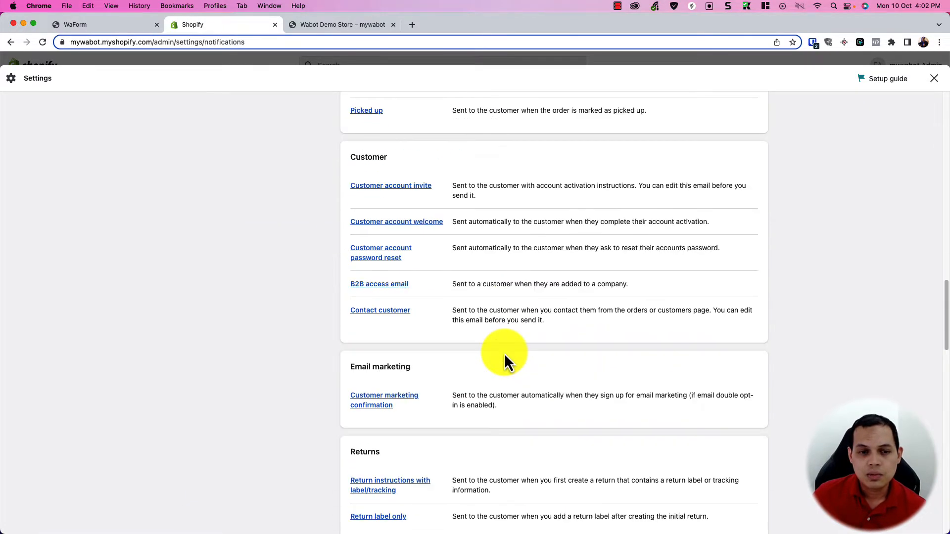
scroll(504, 363, down, 4)
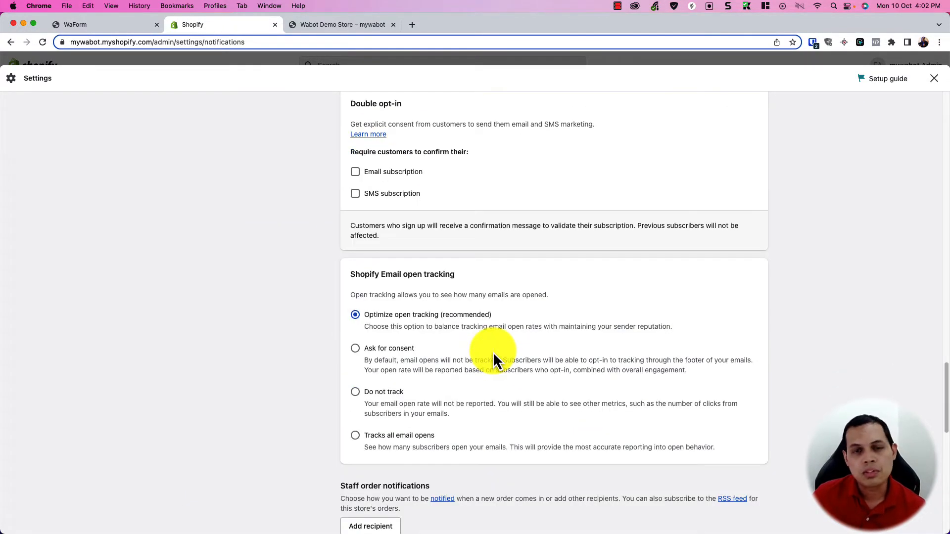
scroll(493, 349, down, 2)
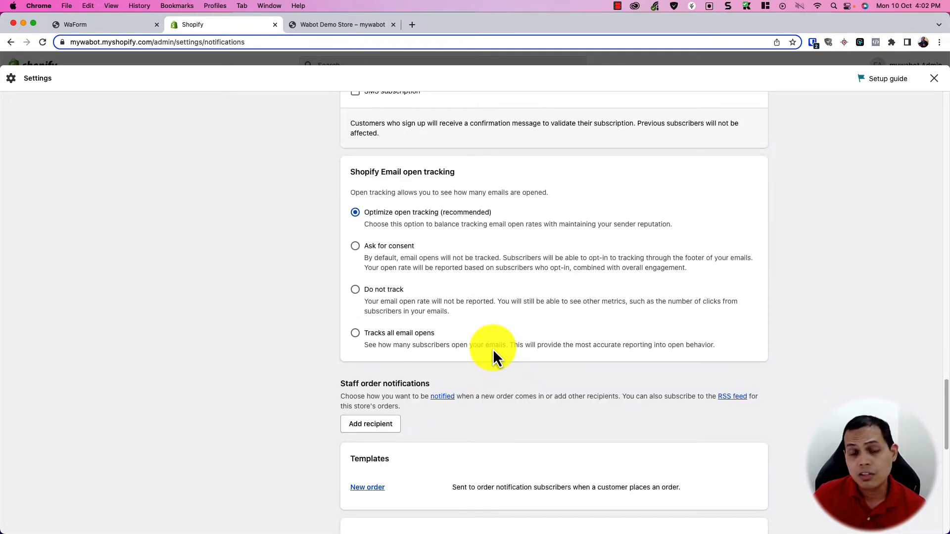
scroll(493, 349, down, 8)
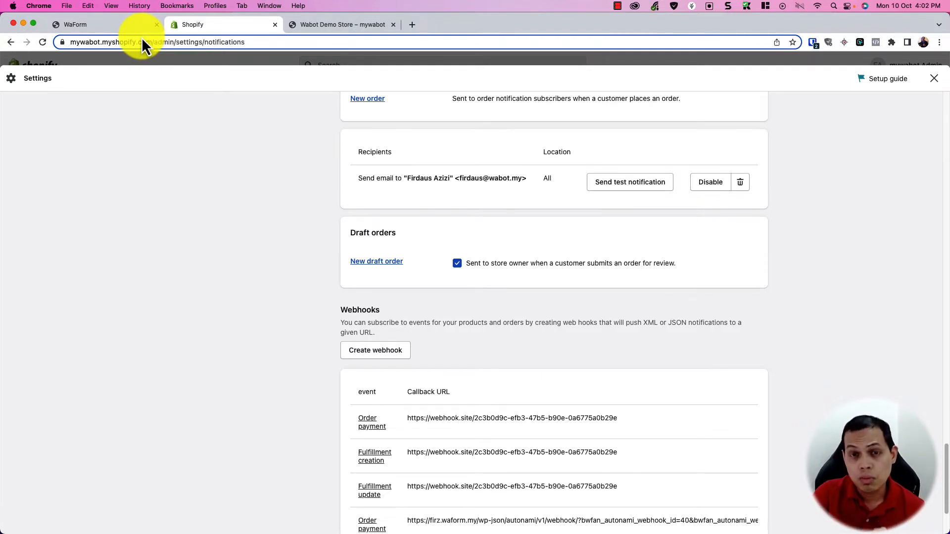
scroll(401, 257, down, 5)
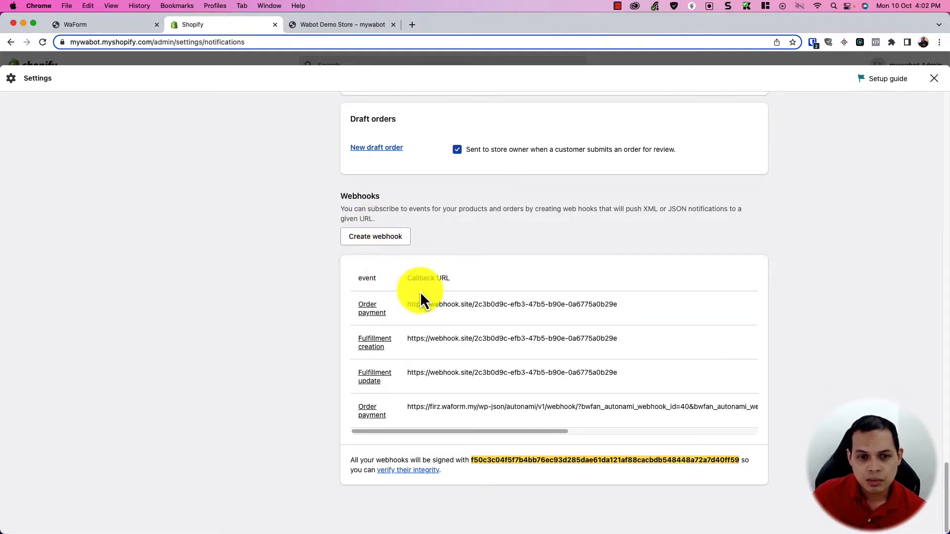
click(379, 236)
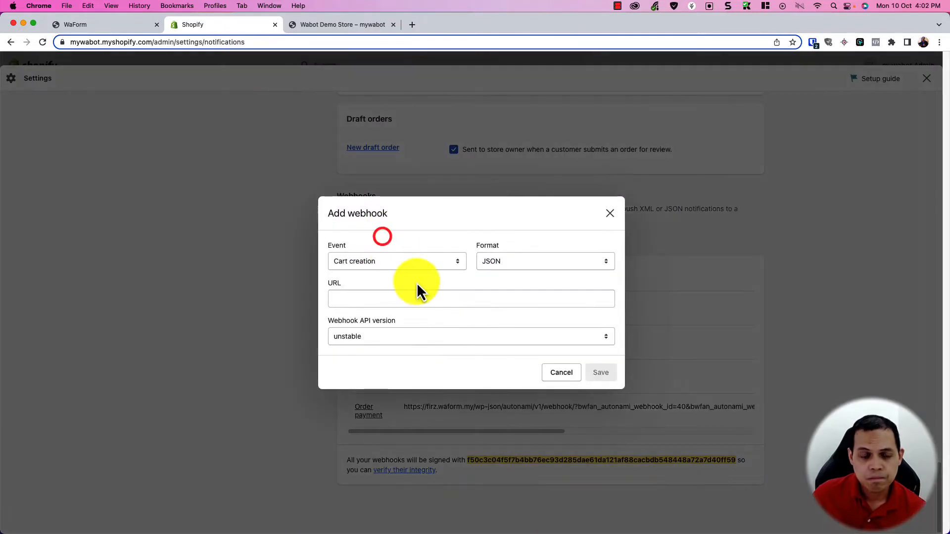
Step: Browse the webhook event list, then cancel the unfinished webhook
click(376, 263)
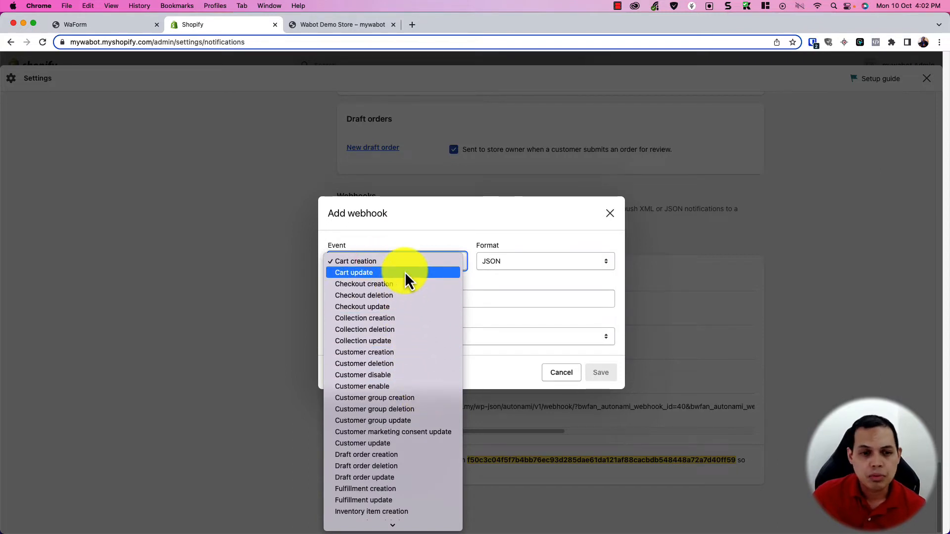
scroll(391, 333, down, 6)
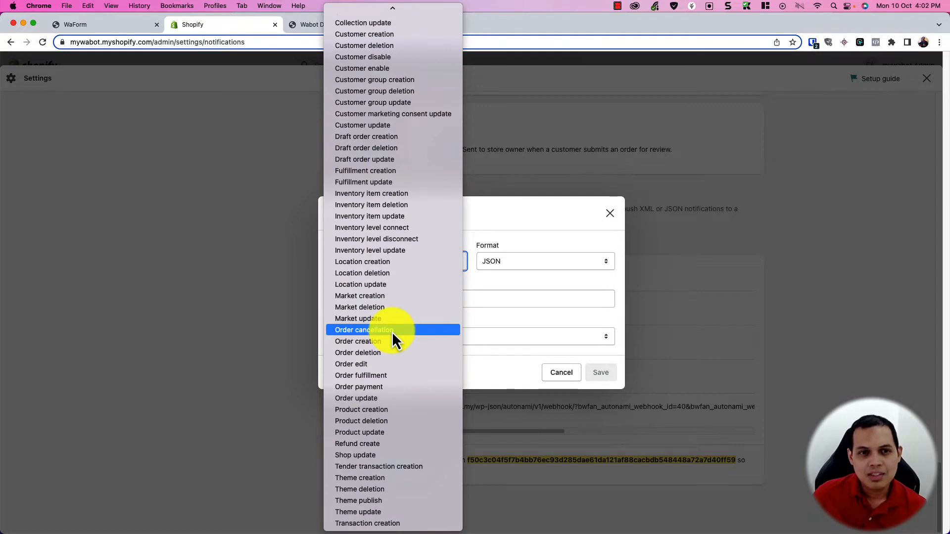
scroll(392, 331, up, 3)
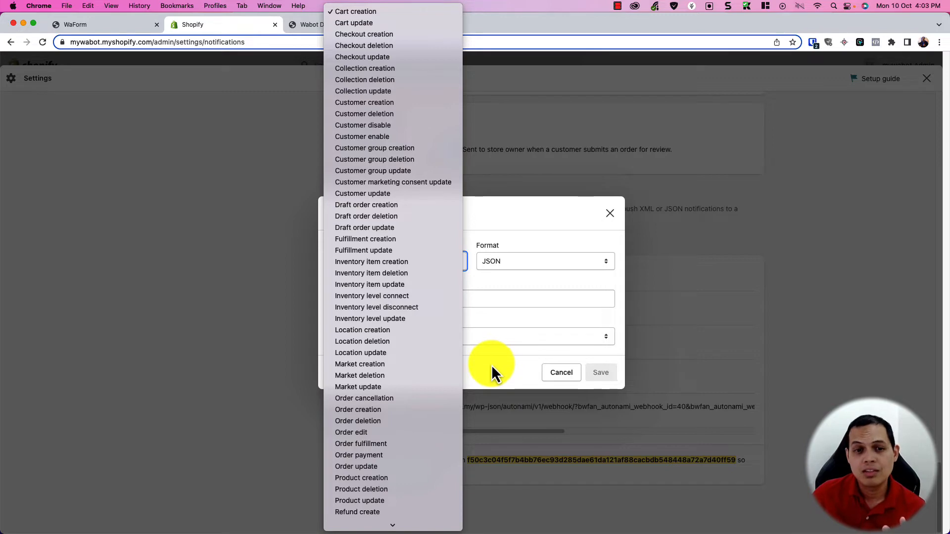
click(508, 373)
click(551, 374)
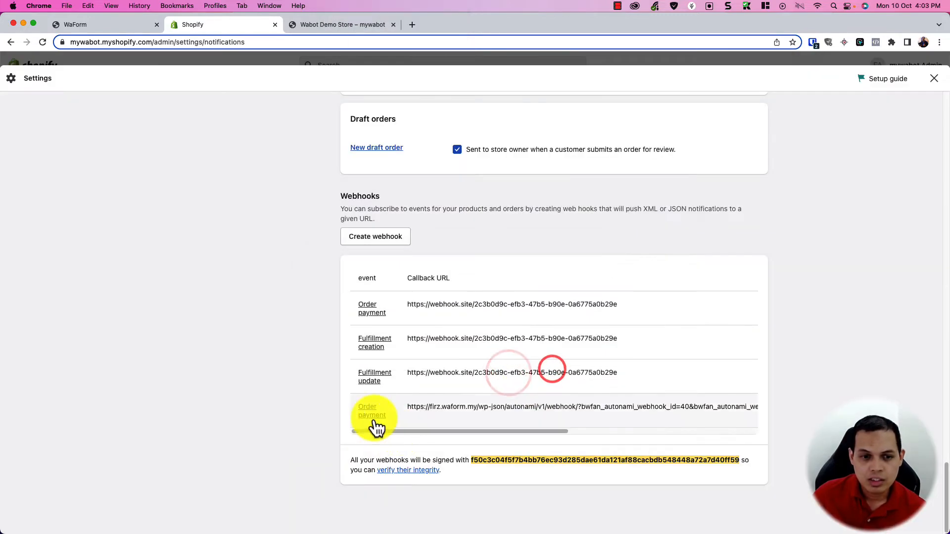
Step: Start a fresh webhook with event Order fulfillment, then switch to the WaForm login tab
click(391, 237)
click(399, 258)
scroll(405, 419, down, 3)
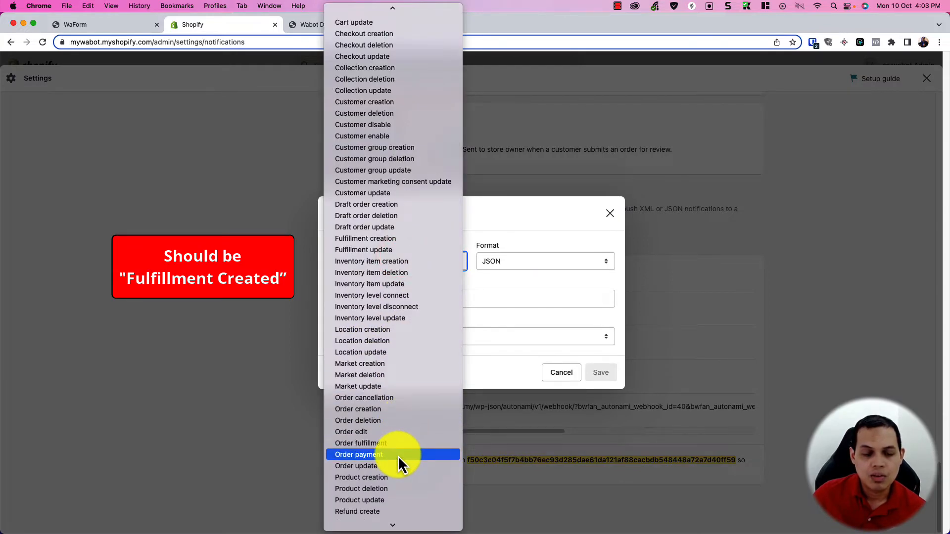
click(398, 443)
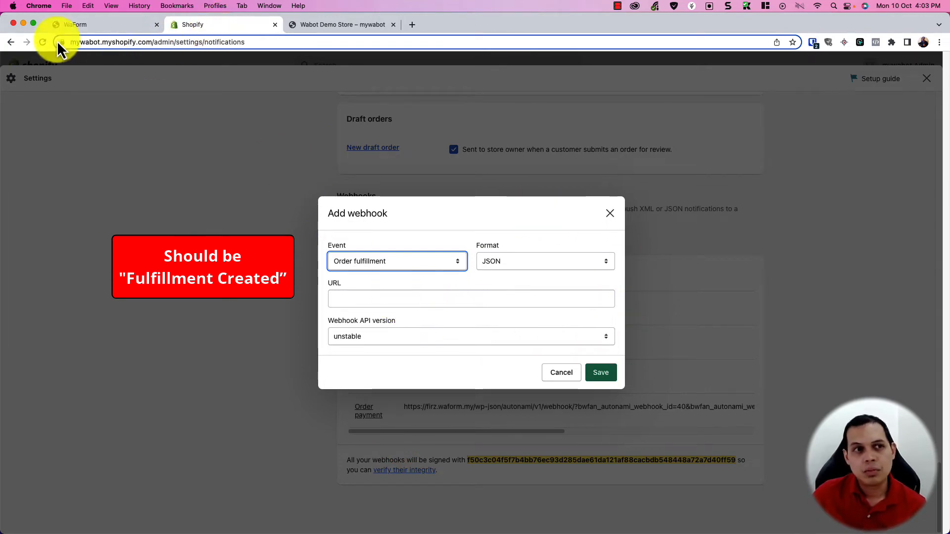
click(69, 26)
click(897, 78)
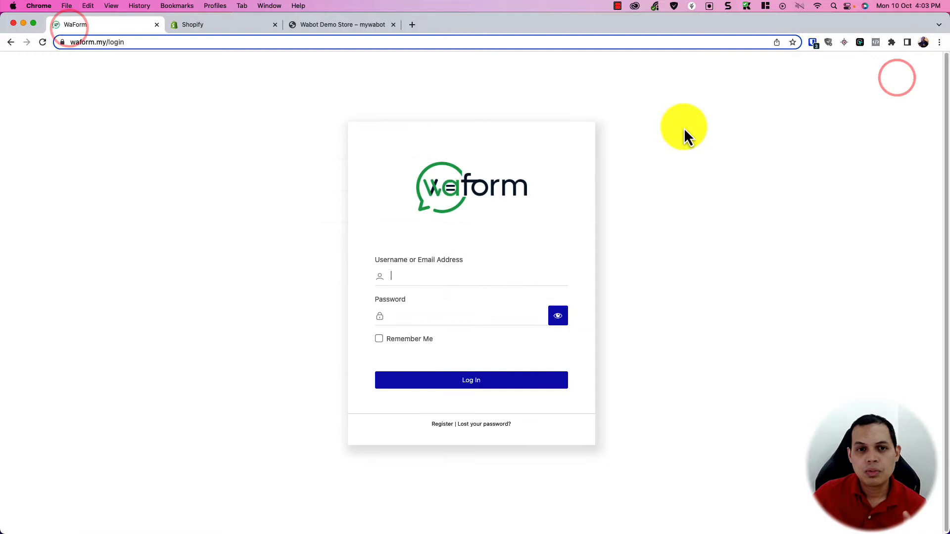
Step: Autofill the saved waform.my login from Bitwarden and log in to WaForm
click(814, 43)
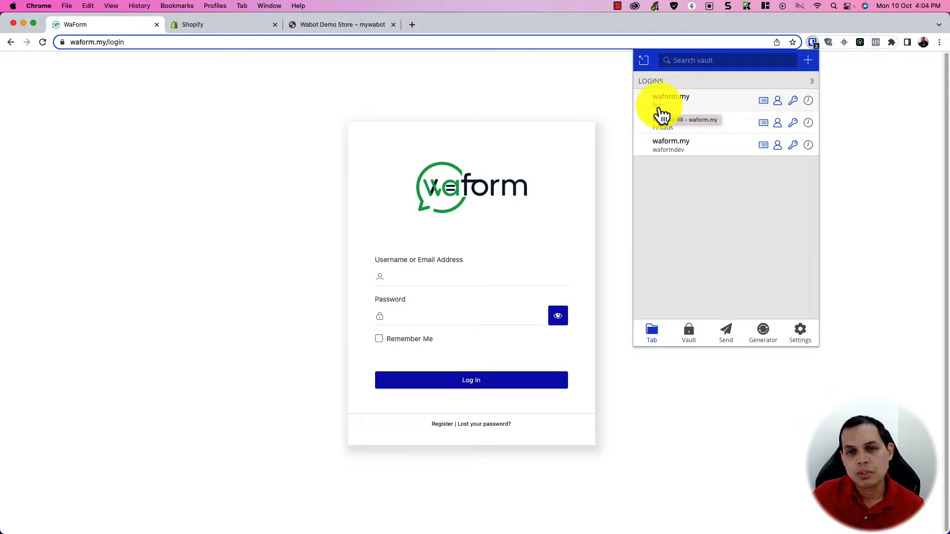
click(663, 107)
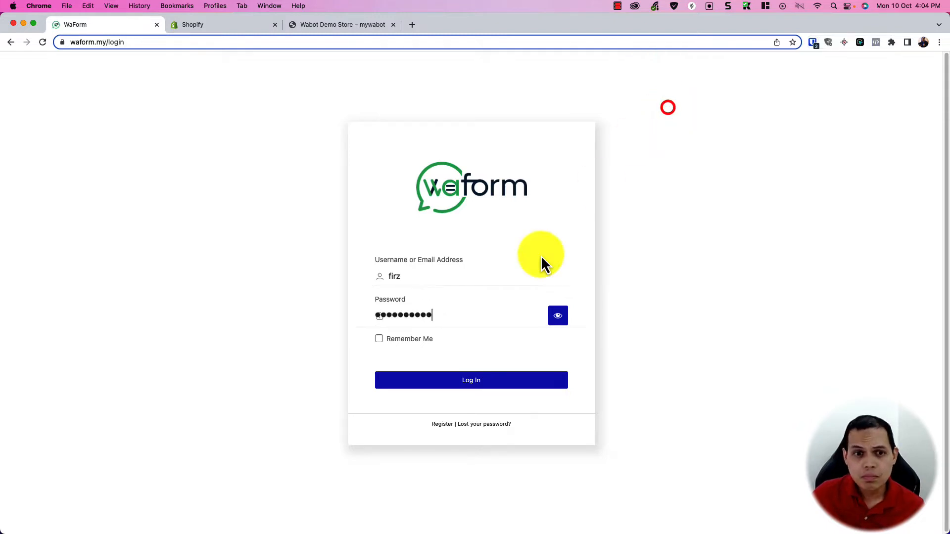
click(504, 383)
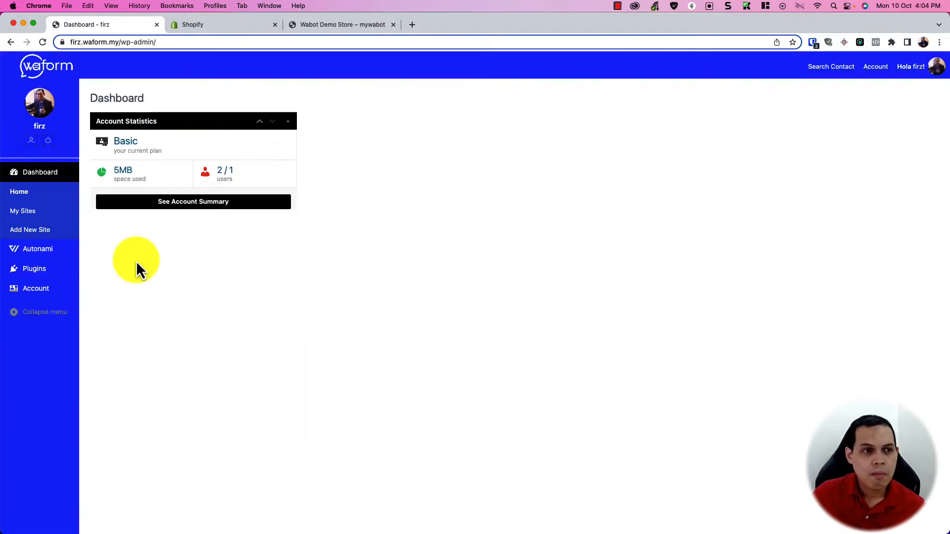
Step: Open Autonami Connectors and review the Wabot connection settings
mouse_move(25, 257)
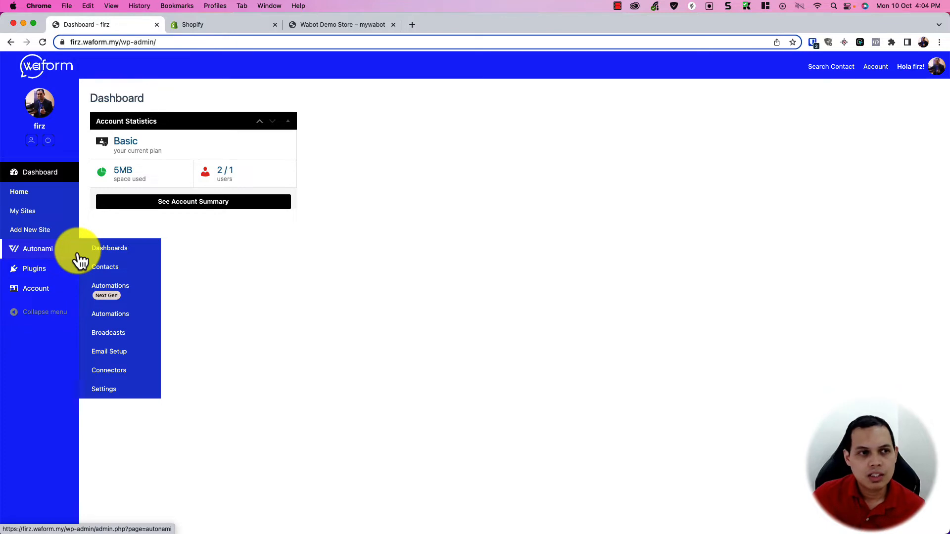
click(127, 370)
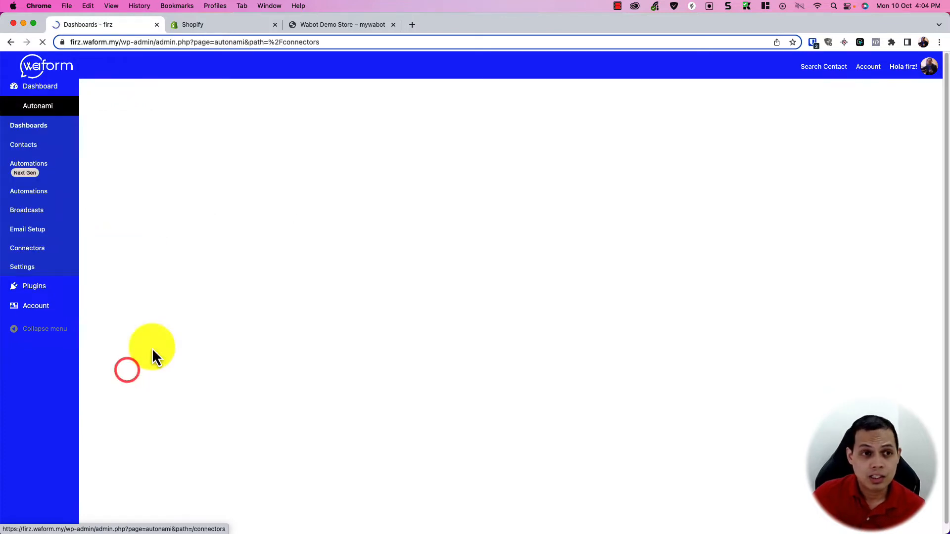
scroll(479, 325, down, 10)
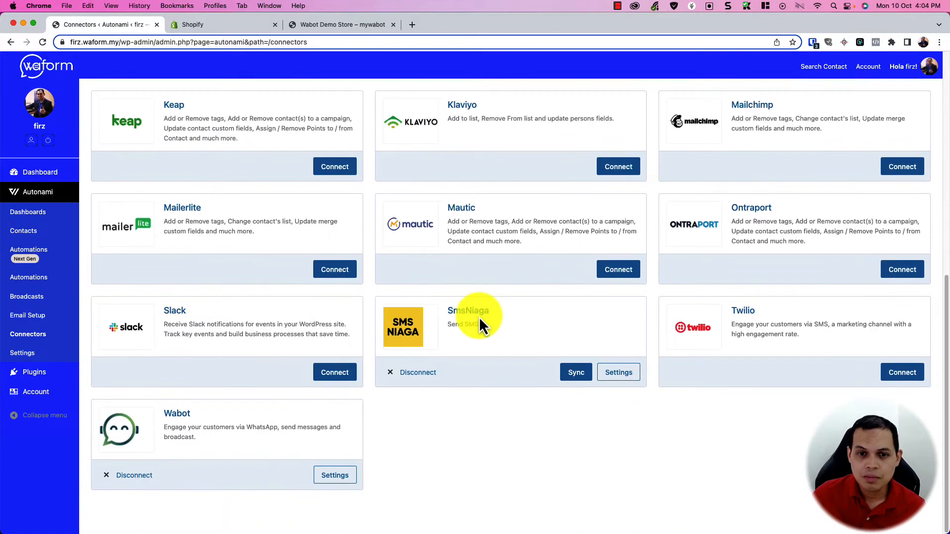
click(335, 476)
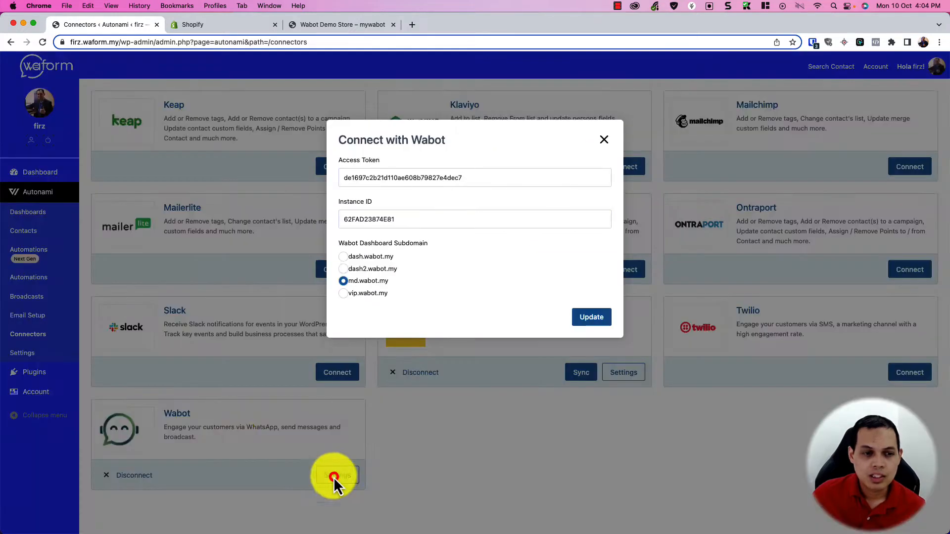
click(604, 132)
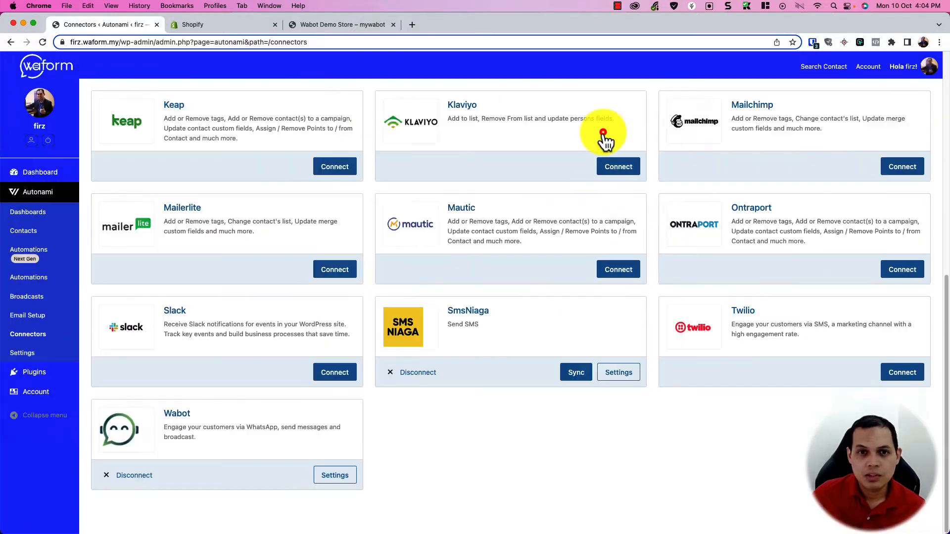
scroll(582, 379, up, 8)
scroll(582, 379, up, 2)
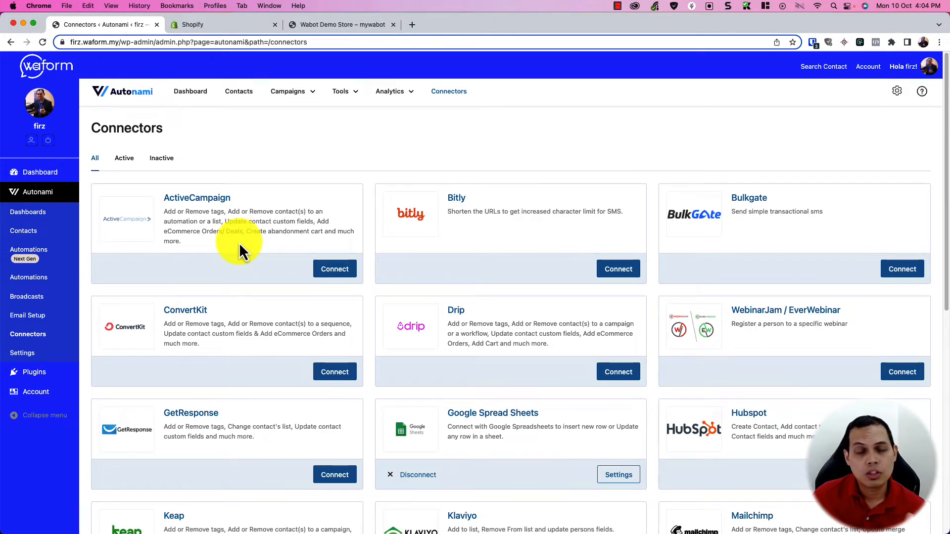
Step: Show the Next Gen automations list under Campaigns
scroll(239, 243, down, 3)
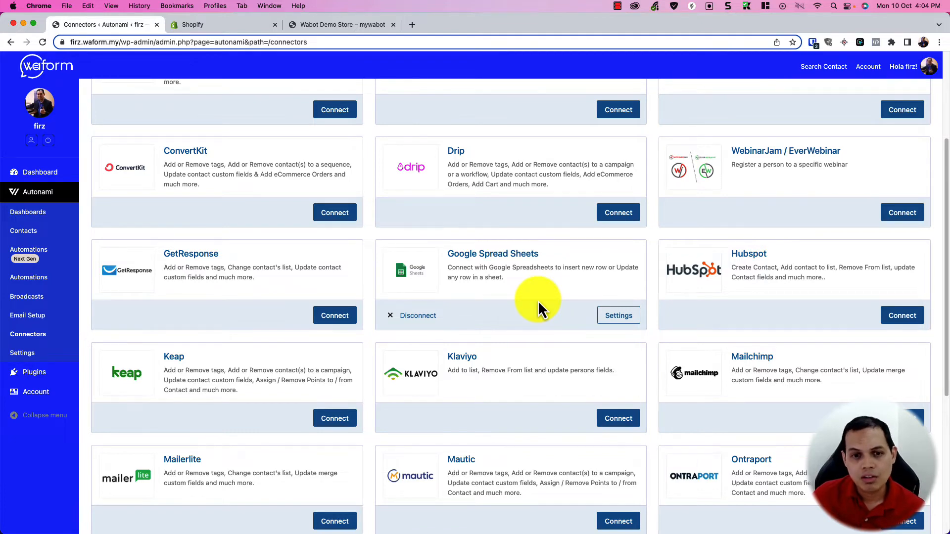
scroll(538, 299, down, 5)
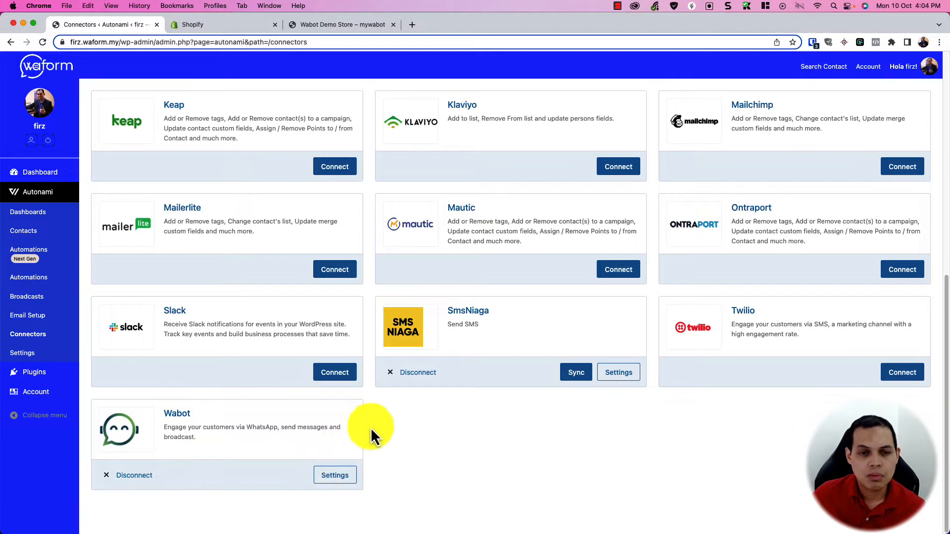
scroll(349, 477, up, 9)
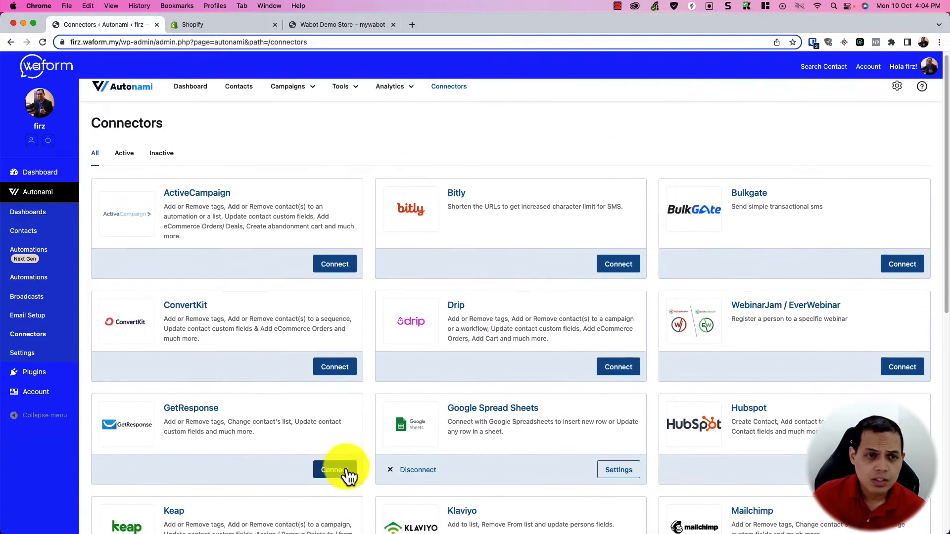
click(304, 113)
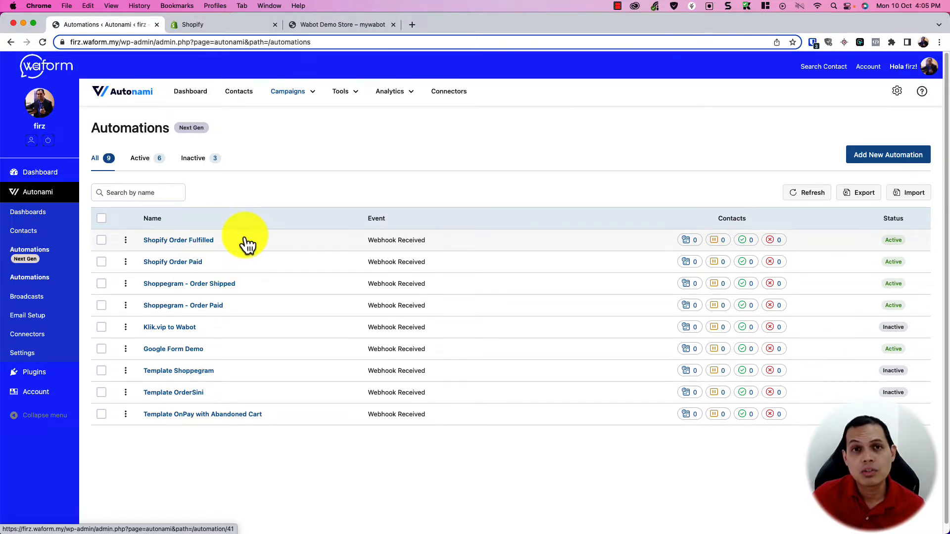
Step: Open the Shopify Order Fulfilled automation's Webhook Received trigger settings
click(185, 266)
click(238, 27)
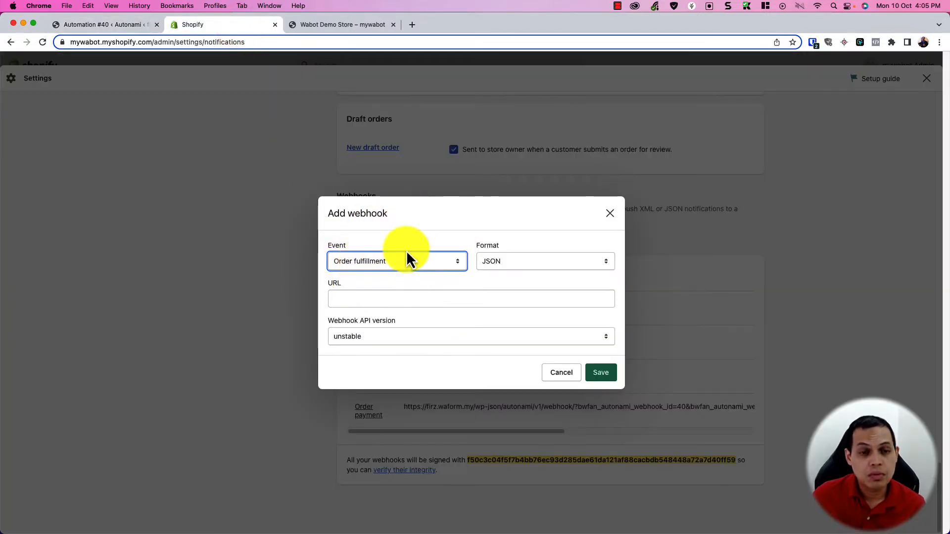
click(123, 24)
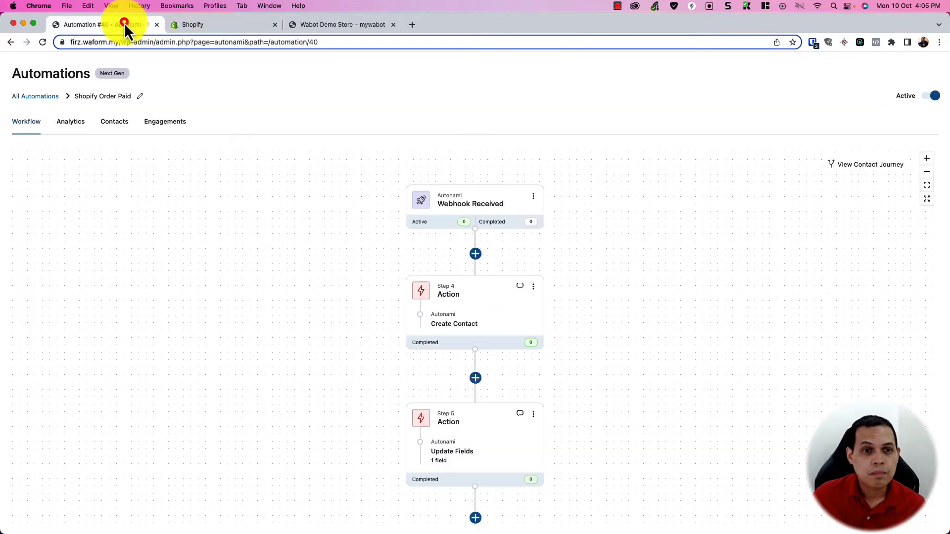
click(36, 97)
click(191, 241)
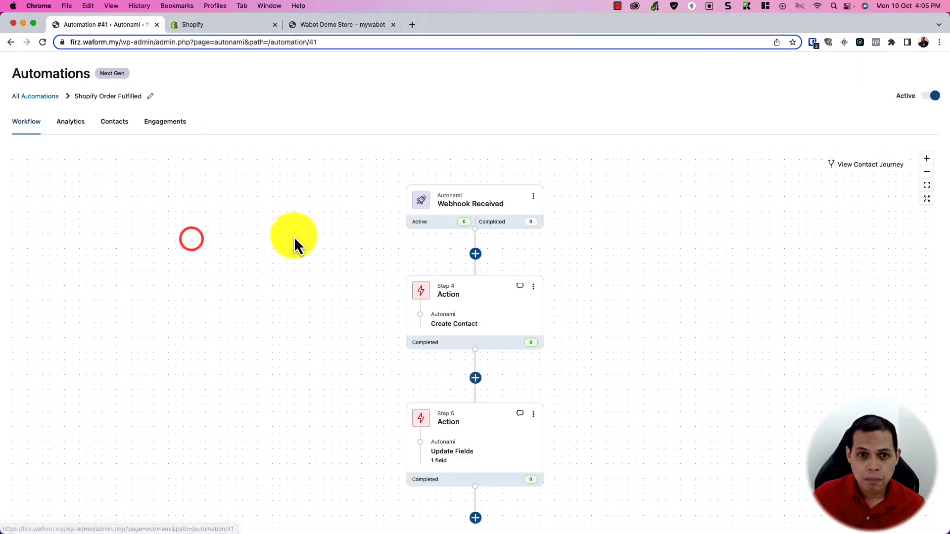
click(459, 201)
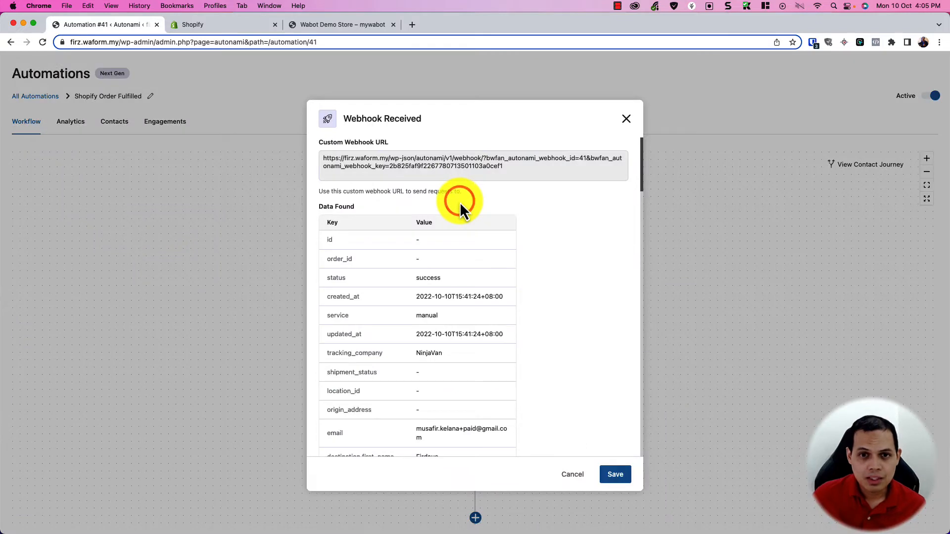
click(626, 123)
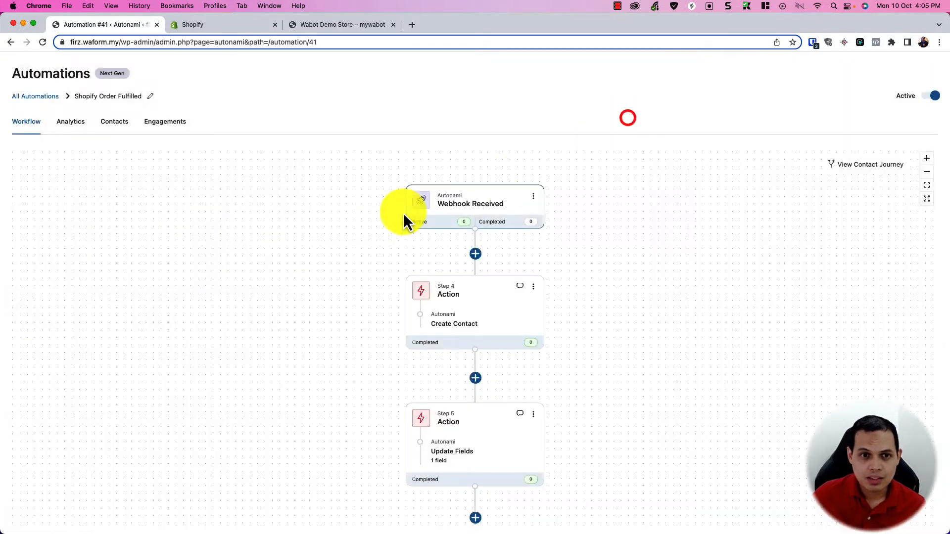
click(470, 213)
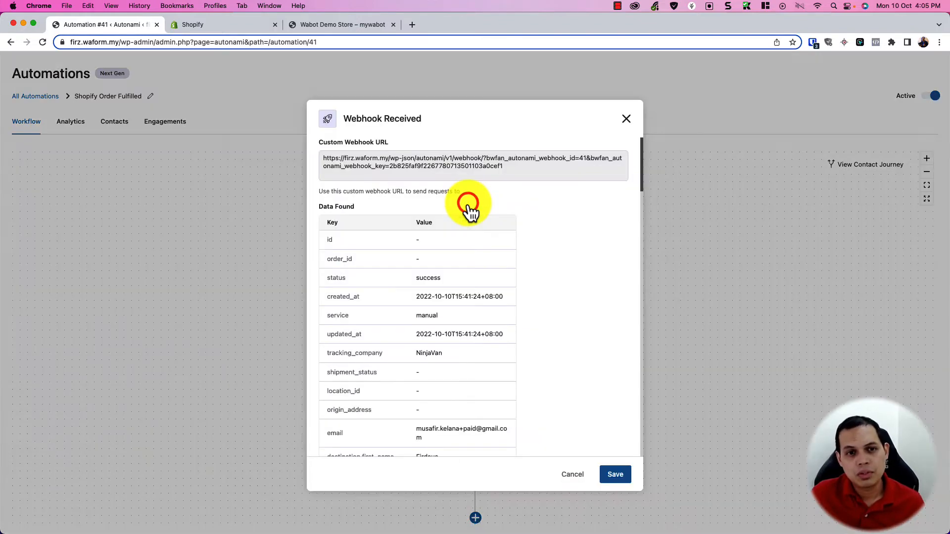
Step: Copy the custom webhook URL and paste it into Shopify's webhook URL field
triple_click(450, 165)
right_click(450, 165)
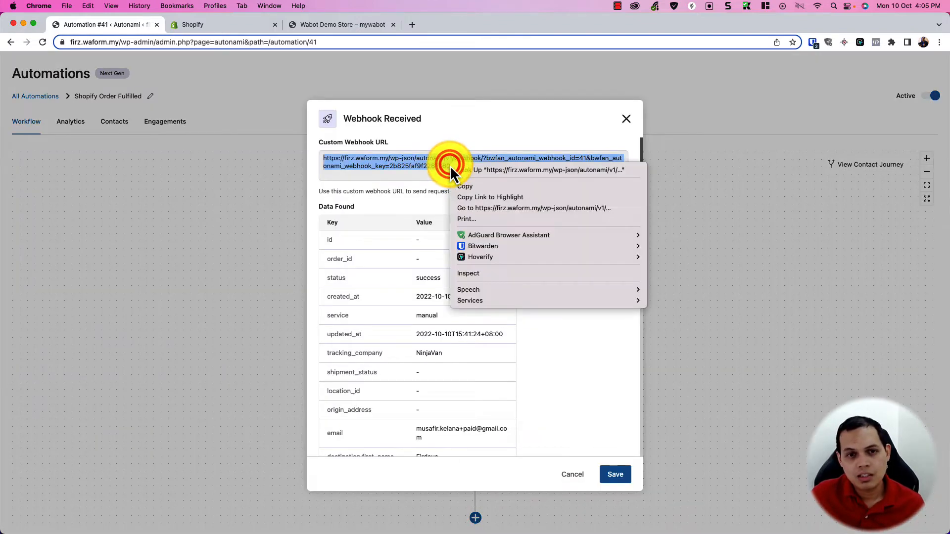
click(474, 189)
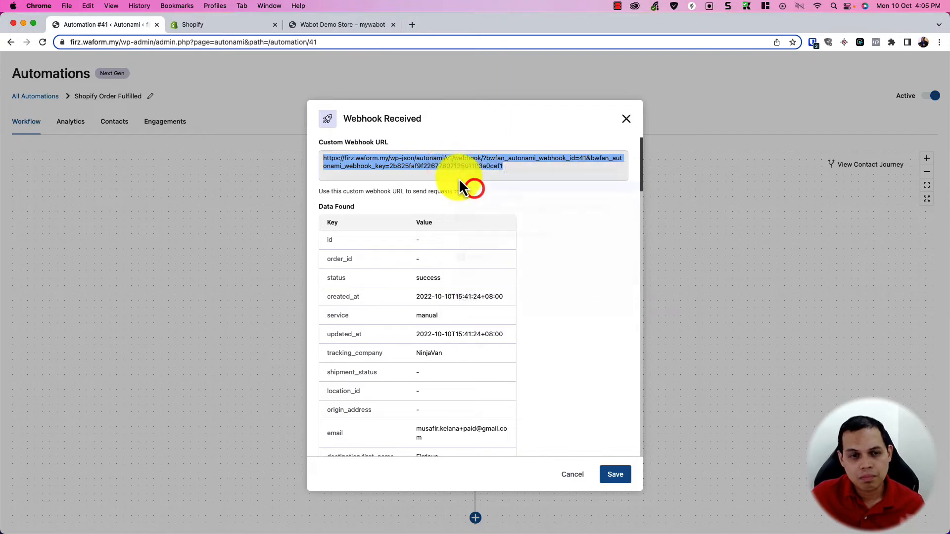
click(236, 25)
click(366, 300)
key(super+v)
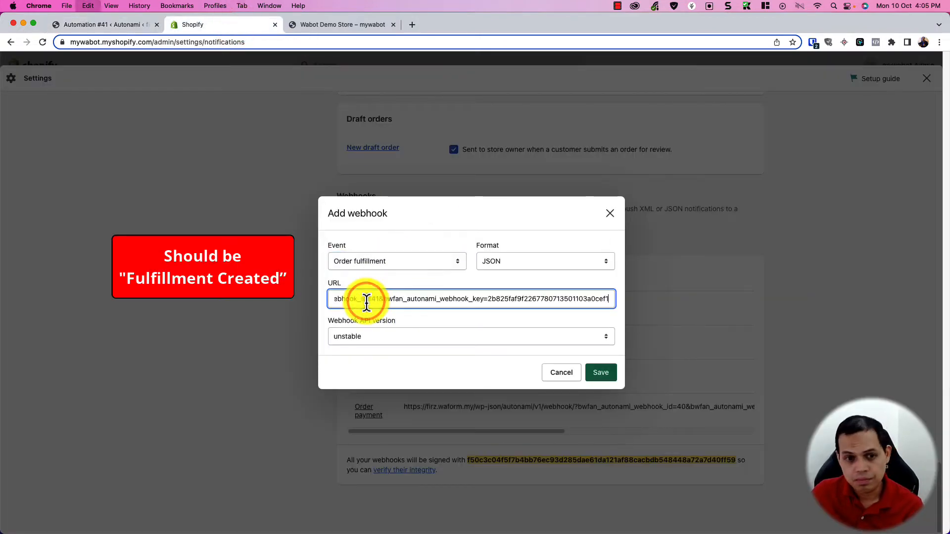
Step: Set the webhook API version to 2022-10 (Latest) and save the Order fulfillment webhook
click(438, 341)
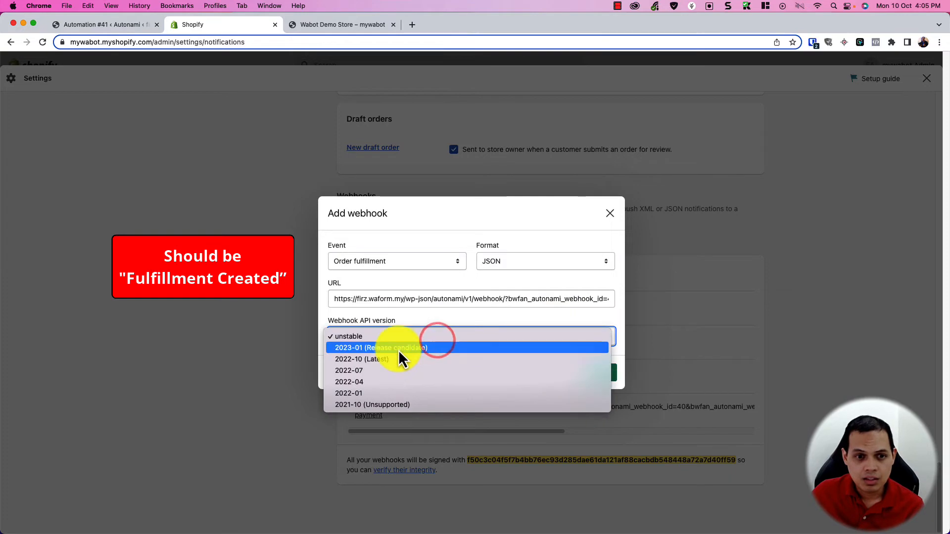
click(385, 359)
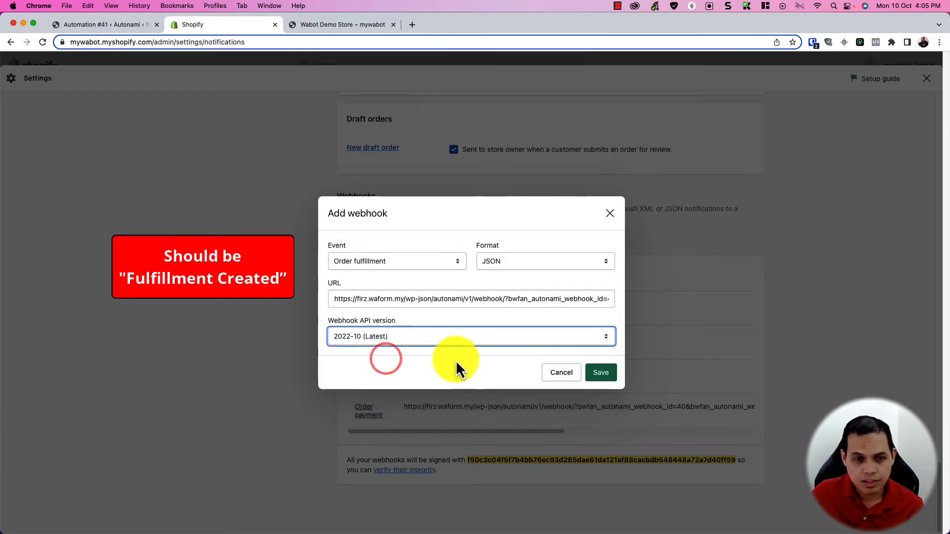
click(599, 373)
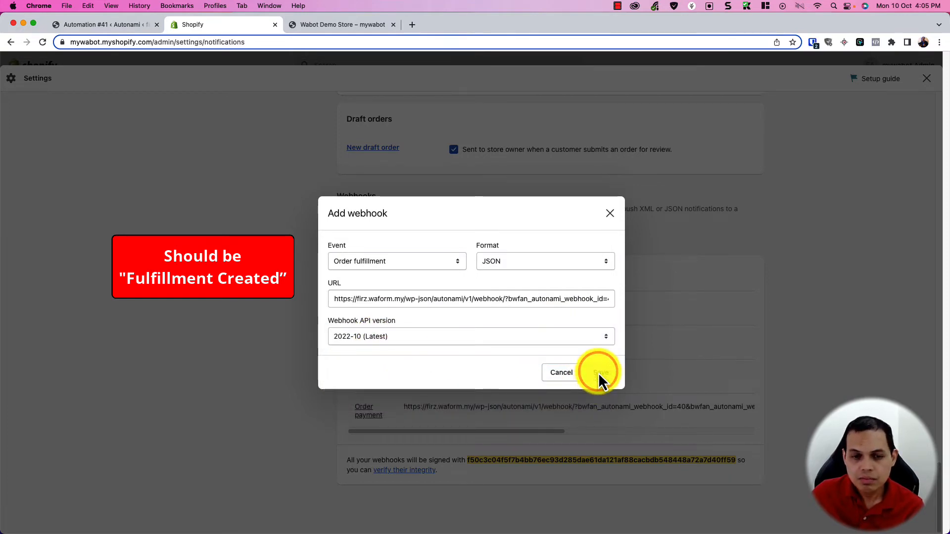
scroll(428, 418, down, 1)
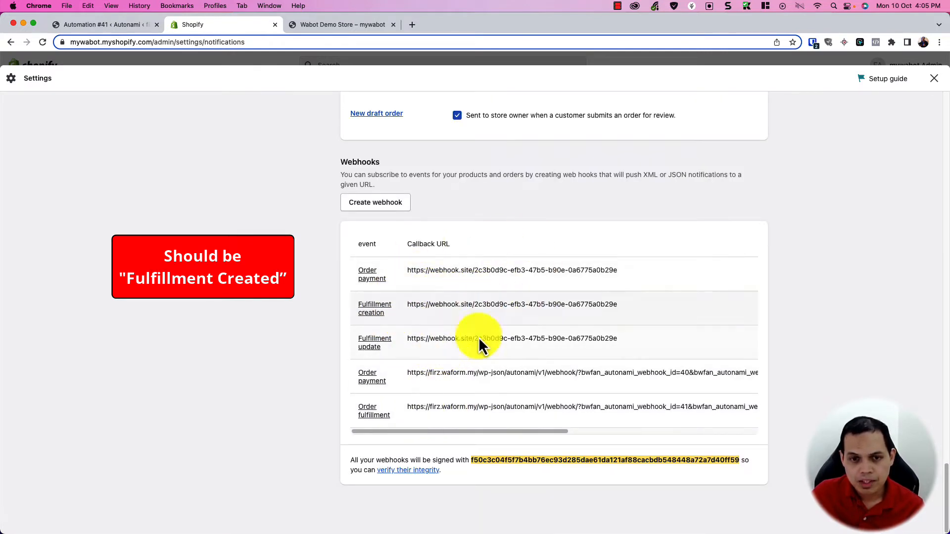
drag(451, 432, 600, 435)
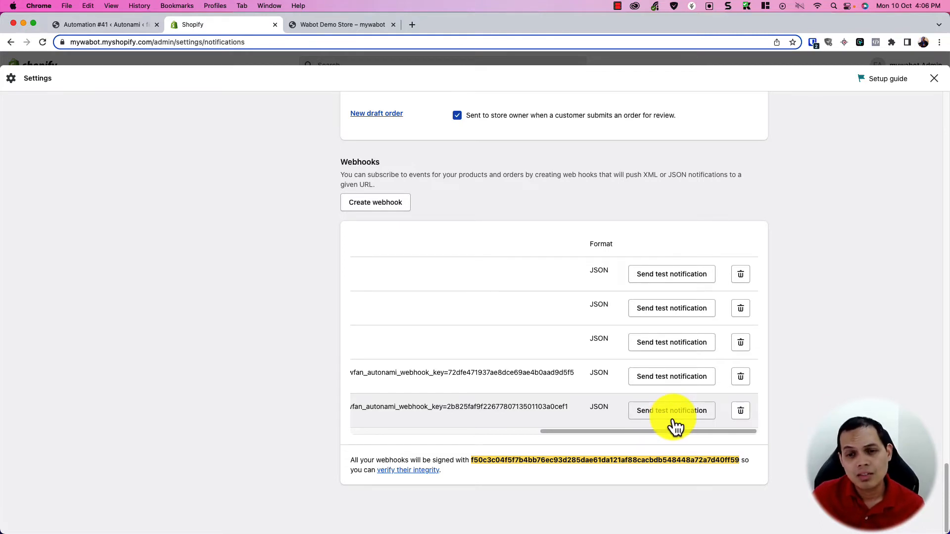
drag(666, 431, 374, 439)
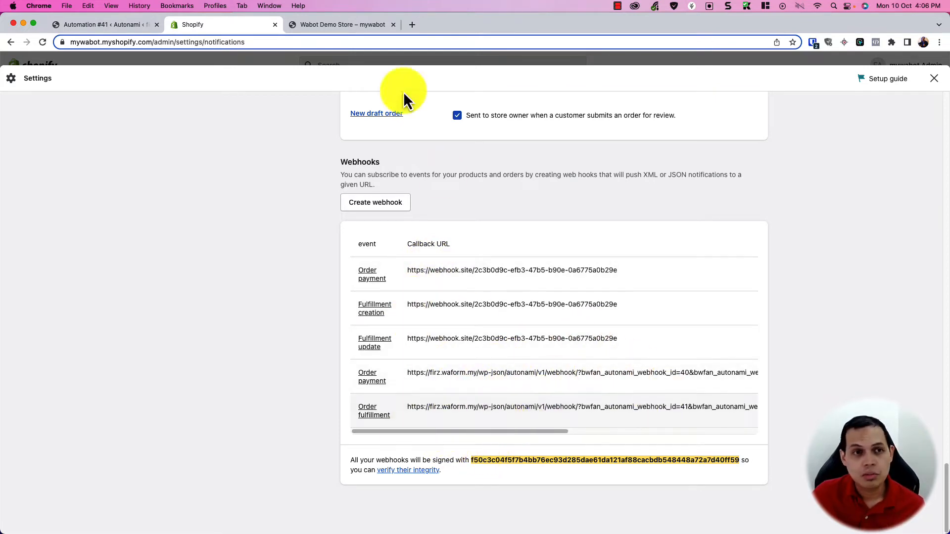
click(120, 23)
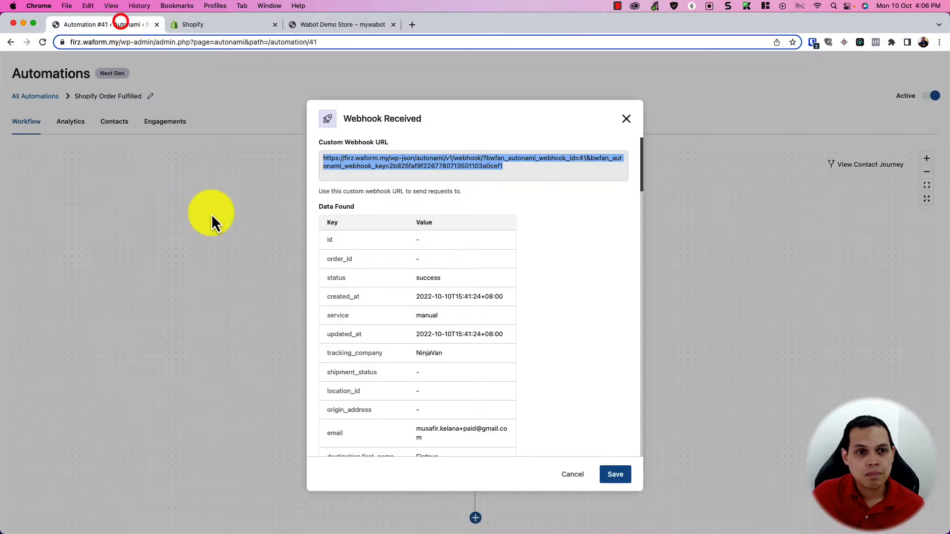
Step: Check the Shopify Order Paid automation's webhook trigger against Shopify's registered webhooks
click(625, 120)
click(47, 96)
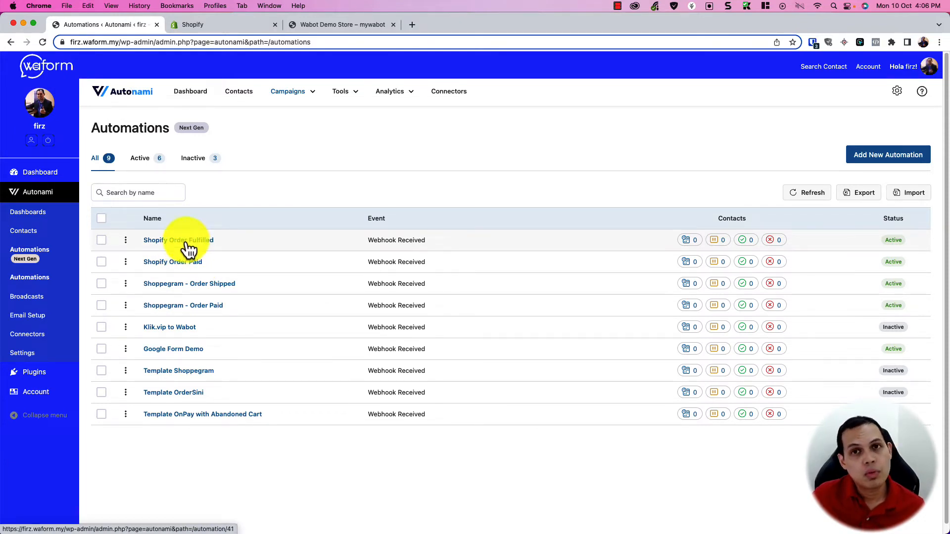
click(186, 262)
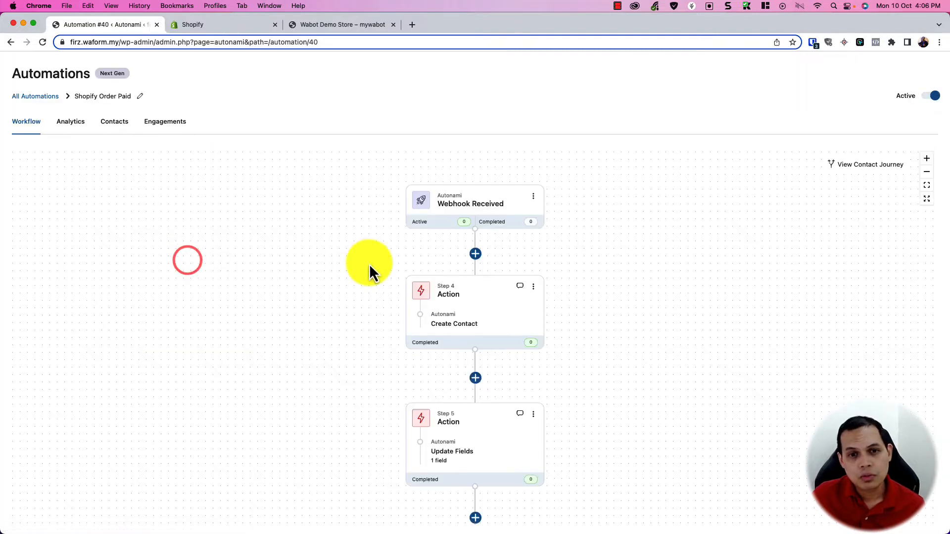
click(494, 203)
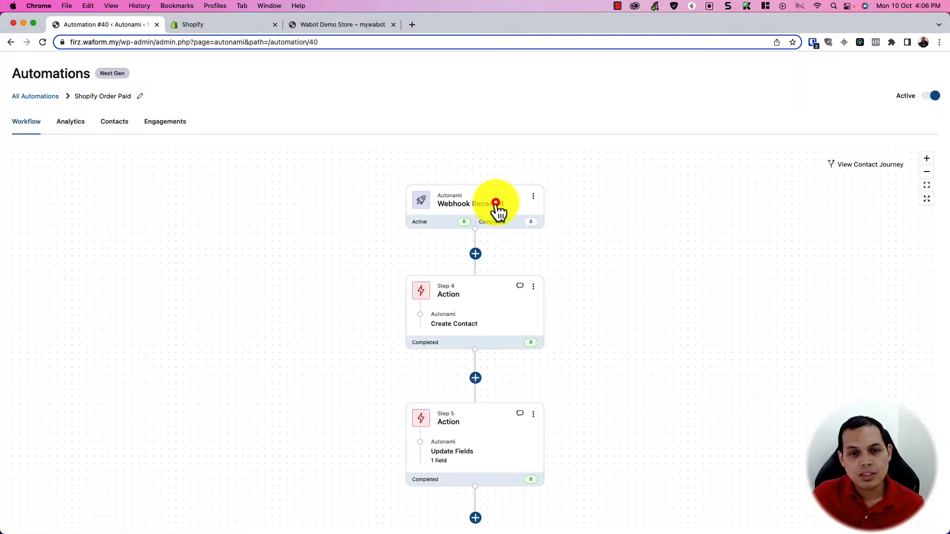
click(242, 27)
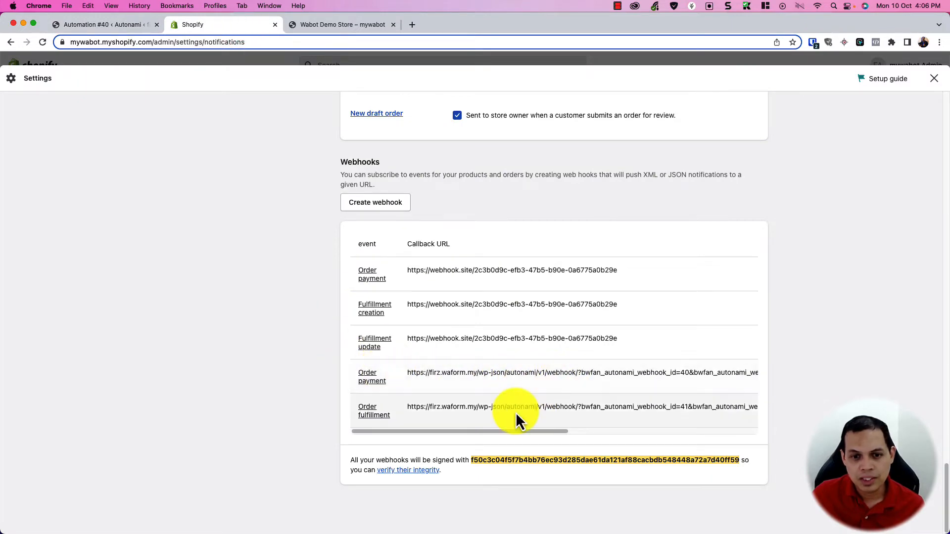
click(117, 29)
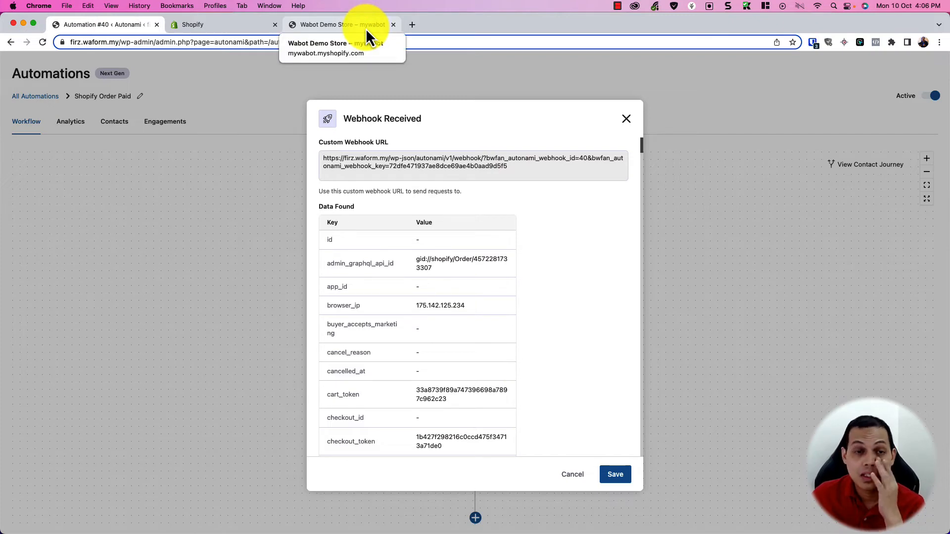
click(625, 120)
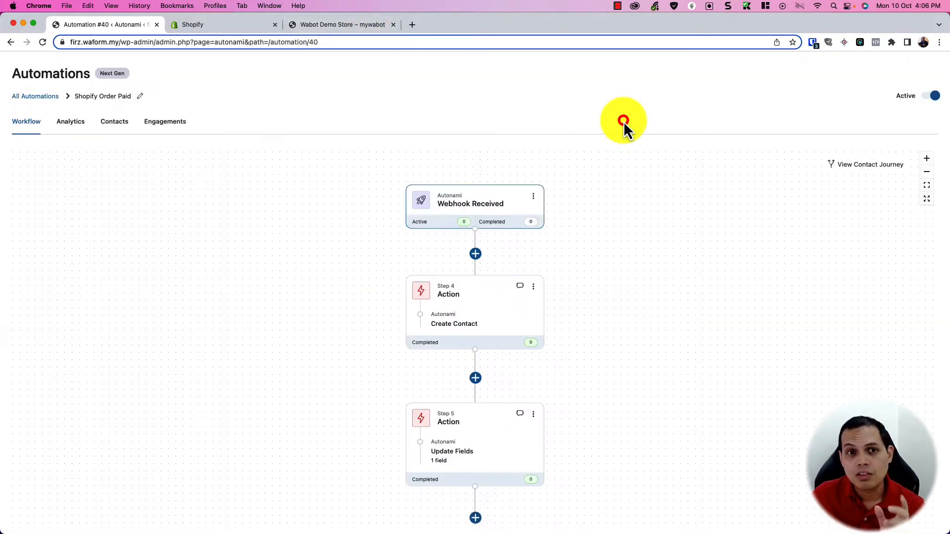
Step: Switch the Shopify Order Paid automation to Inactive and bring up the demo storefront
click(933, 97)
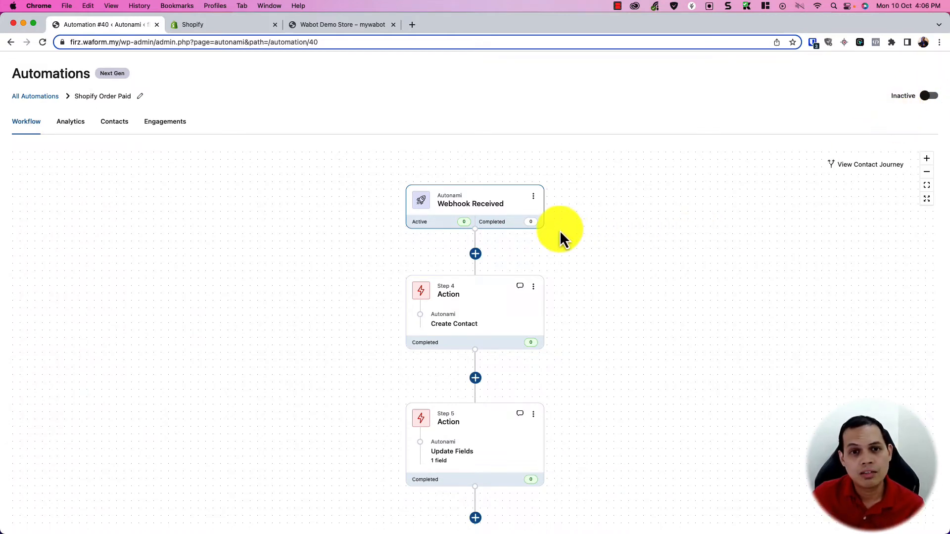
click(478, 211)
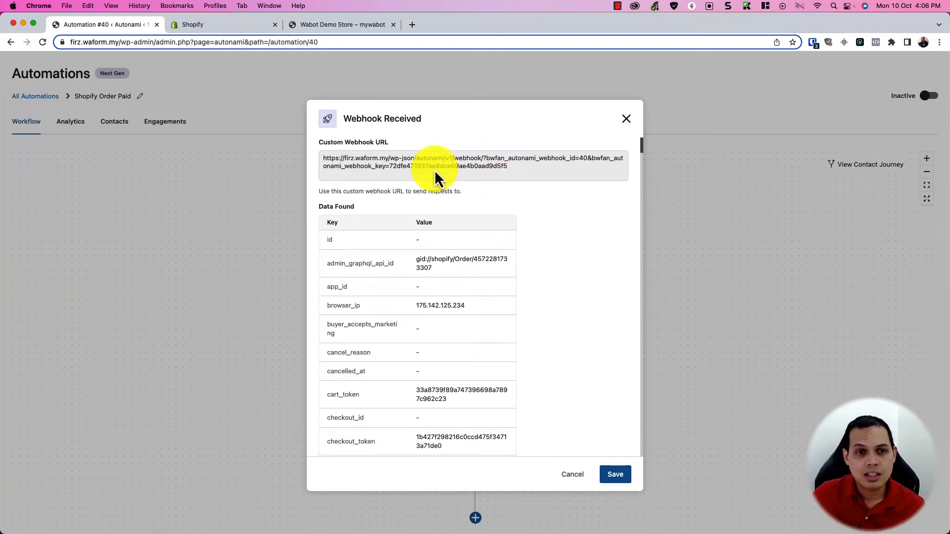
click(316, 24)
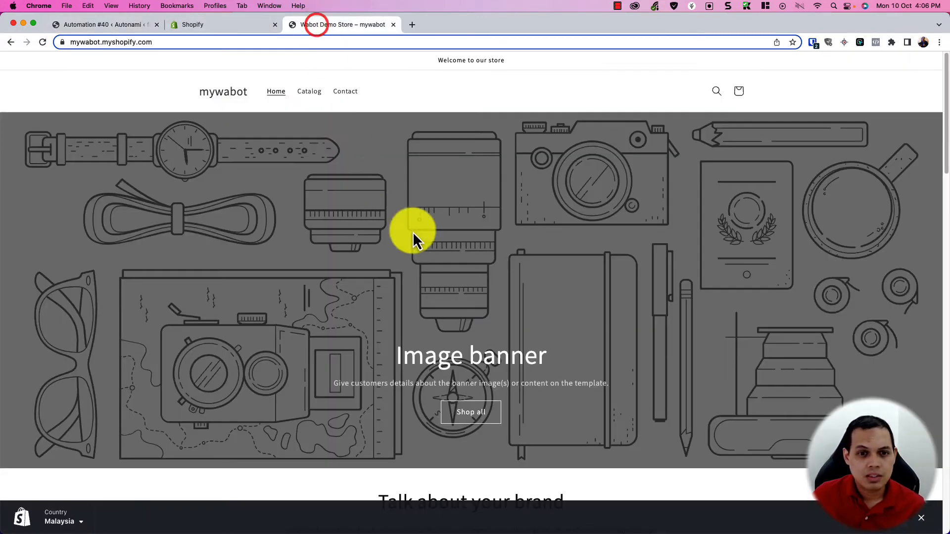
Step: Fill in the checkout address and pay RM11.00 for Demo Product by Bank Deposit
scroll(503, 299, down, 10)
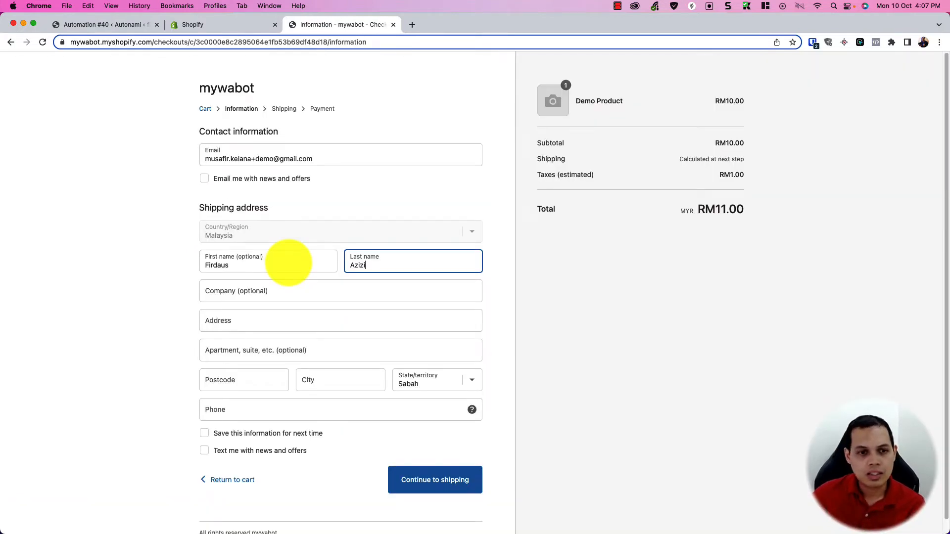
click(257, 321)
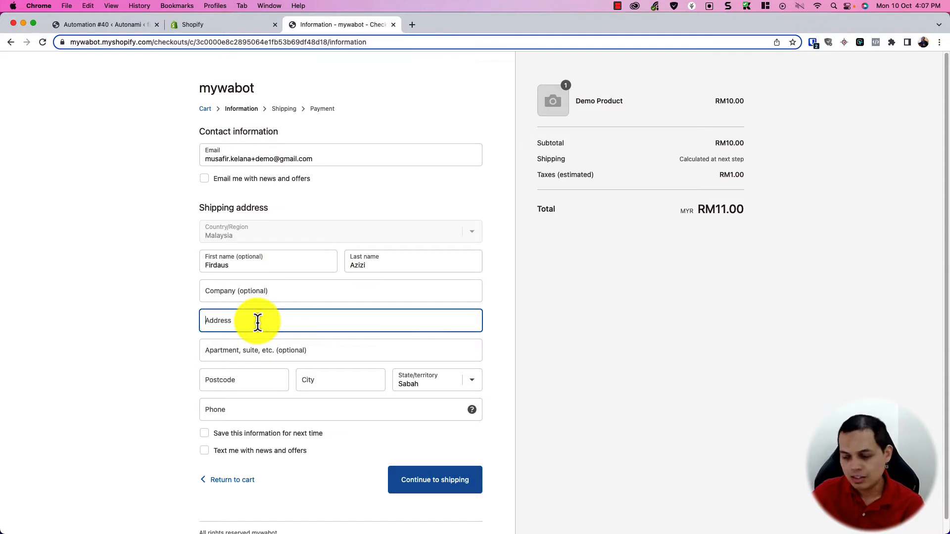
text(Test Only)
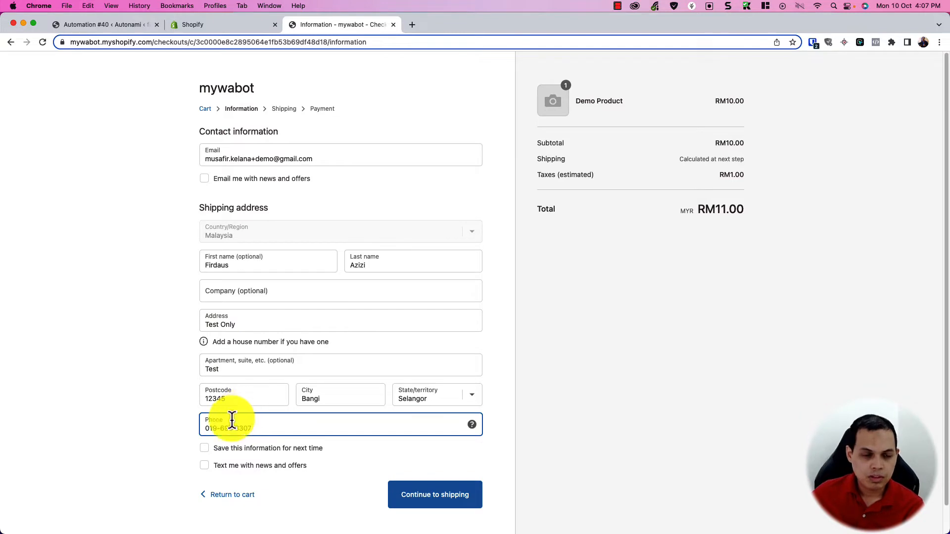
click(163, 439)
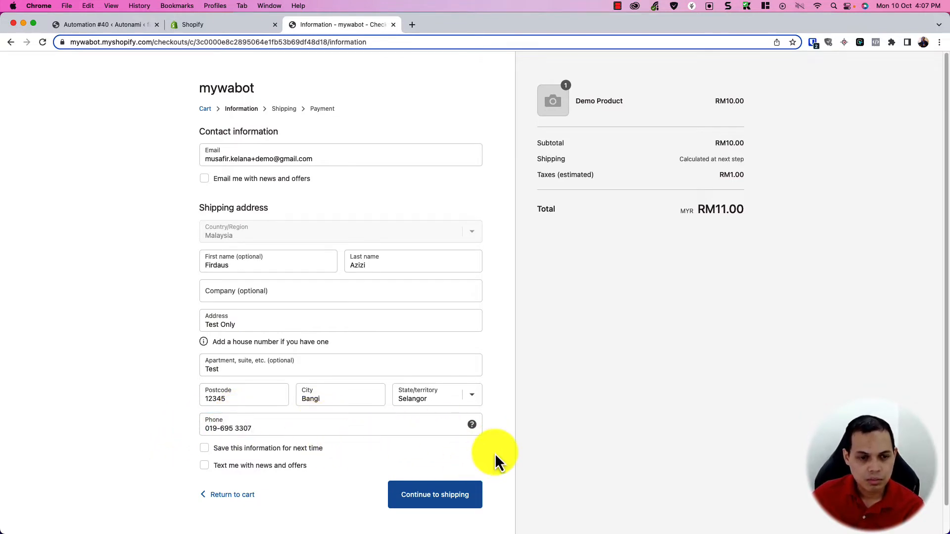
click(429, 501)
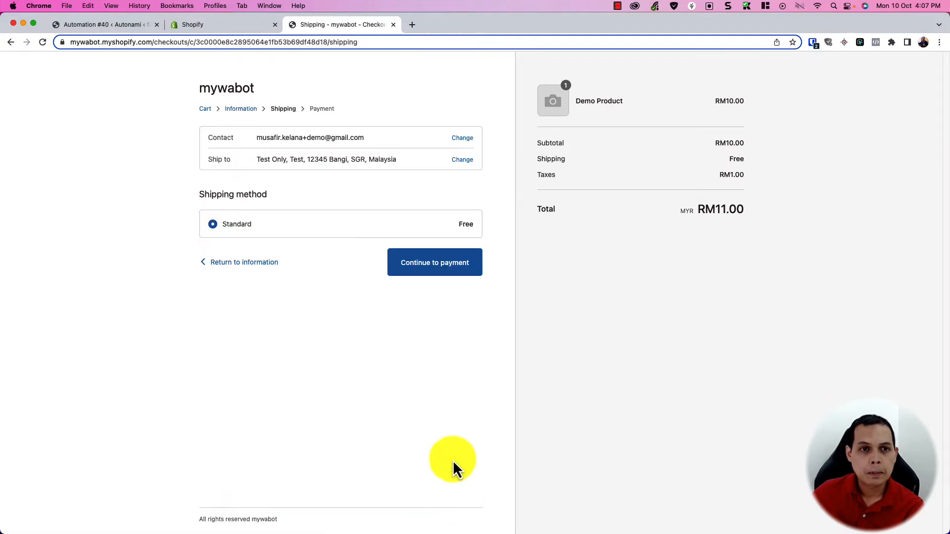
click(425, 273)
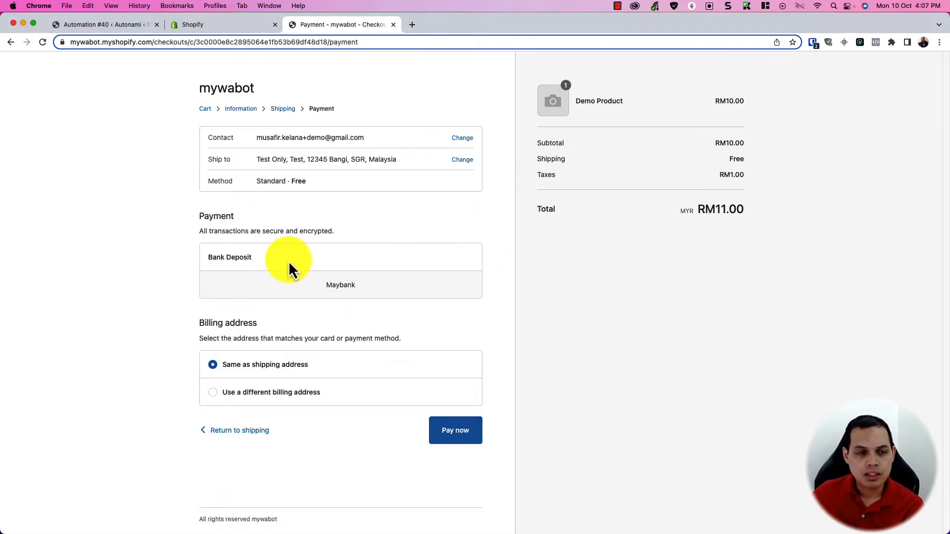
click(455, 429)
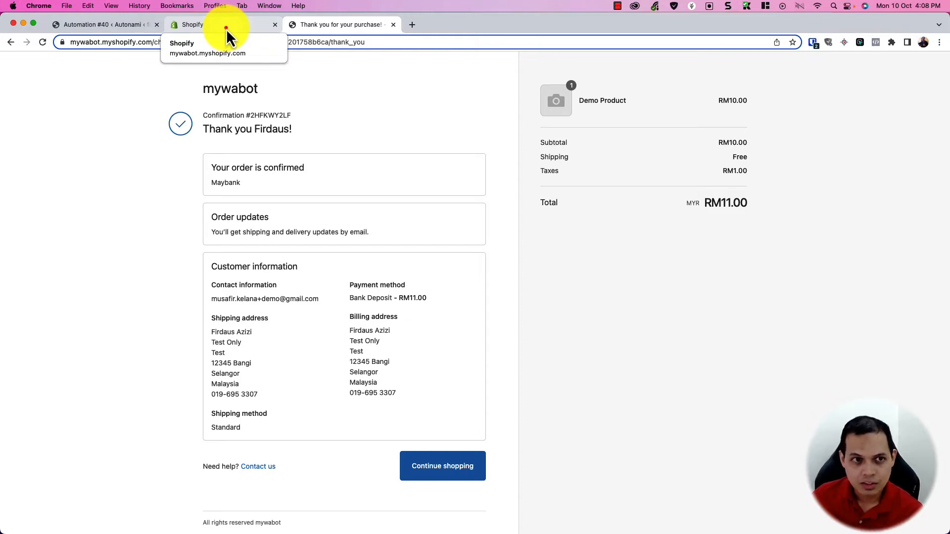
Step: Mark order #1002 as paid in Shopify admin and return to the Order Paid automation
click(226, 29)
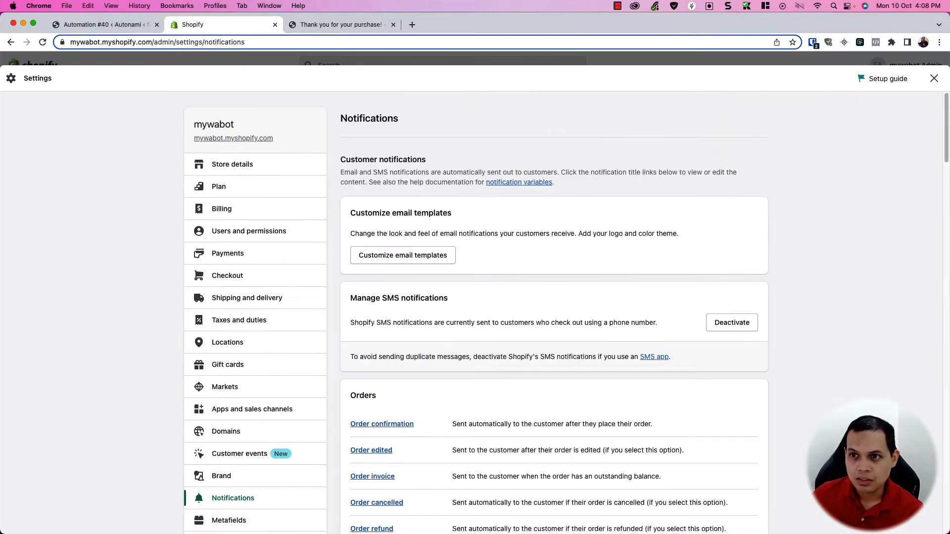
click(931, 77)
click(590, 406)
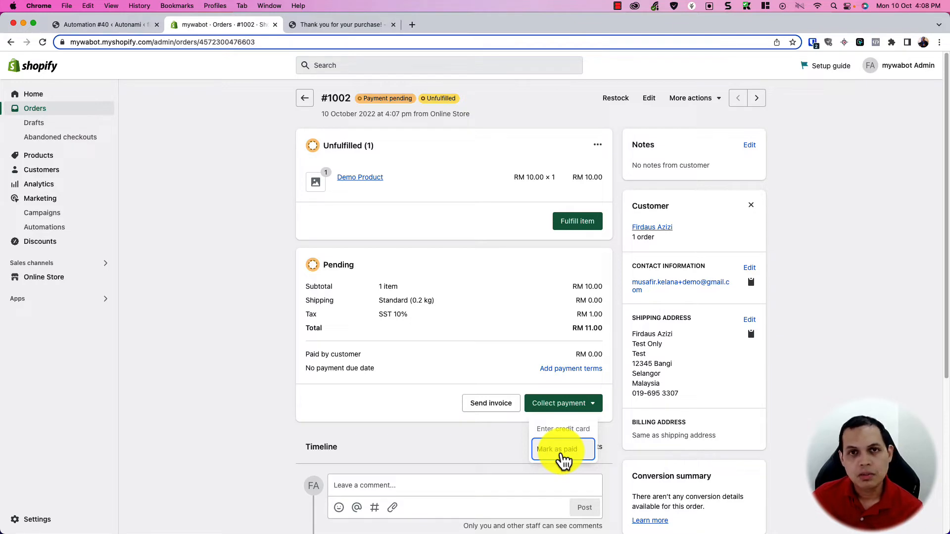
click(562, 451)
click(589, 339)
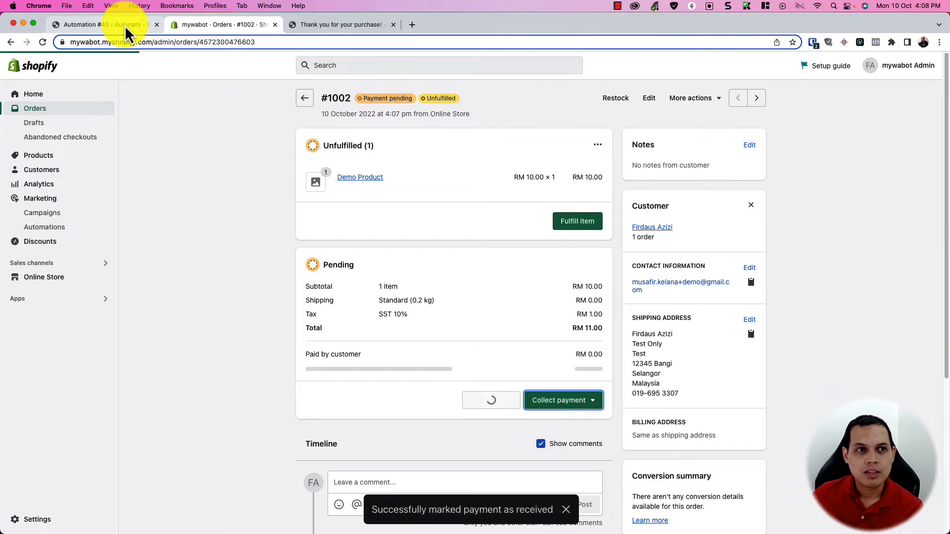
click(125, 26)
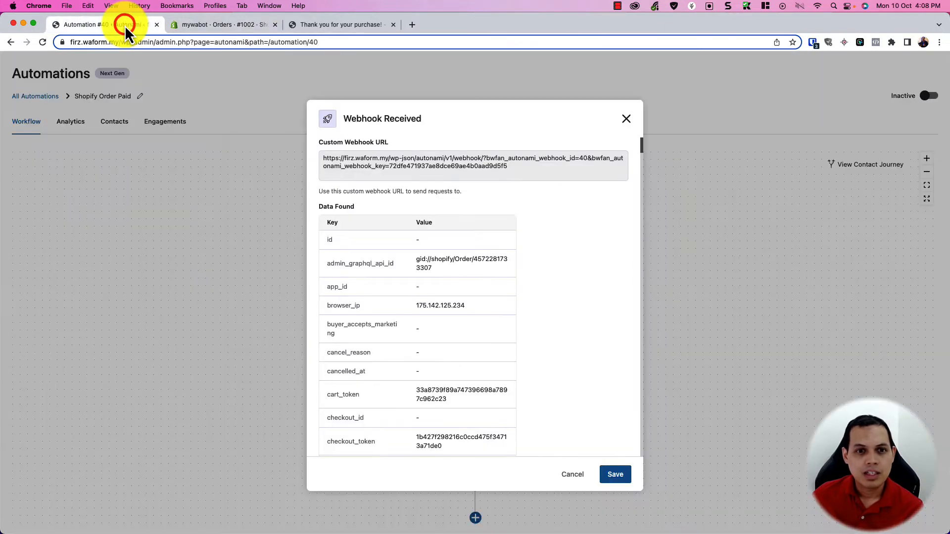
scroll(515, 391, down, 10)
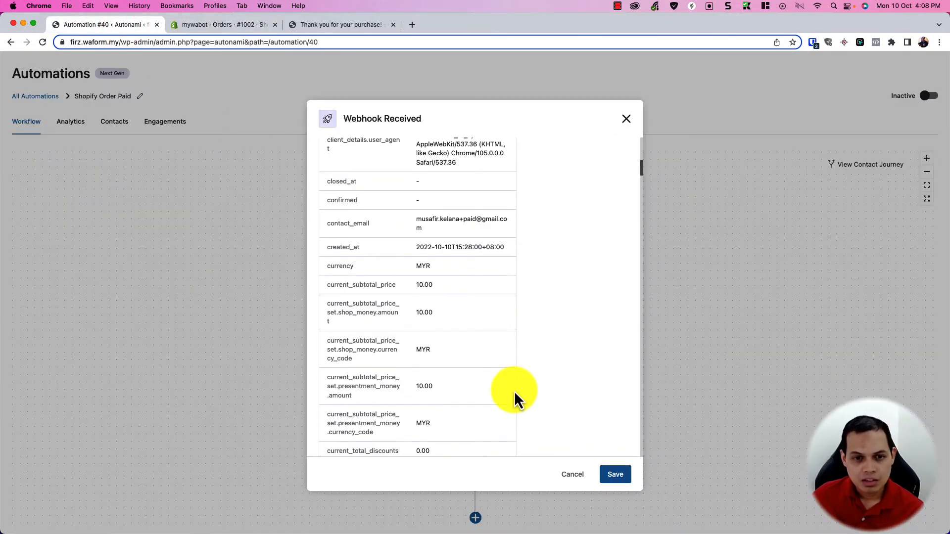
scroll(515, 391, down, 15)
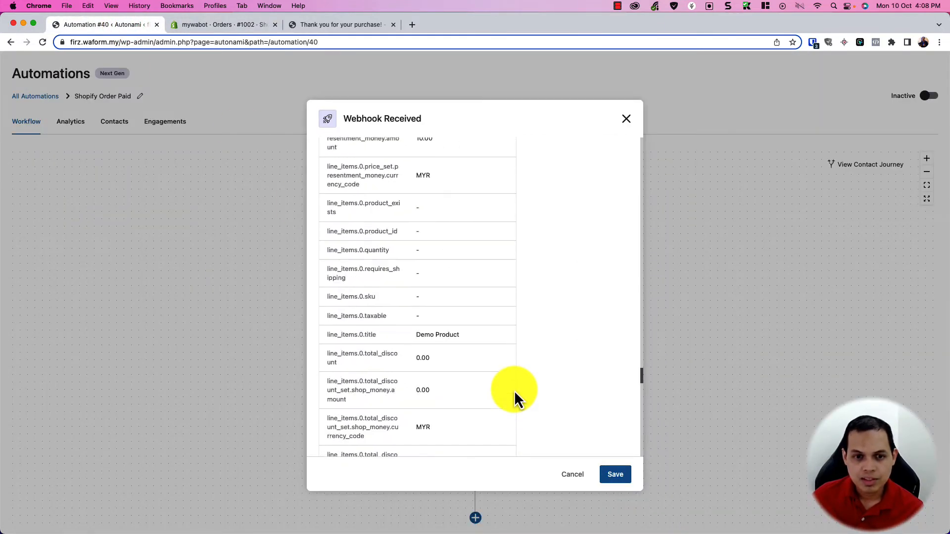
scroll(515, 390, down, 20)
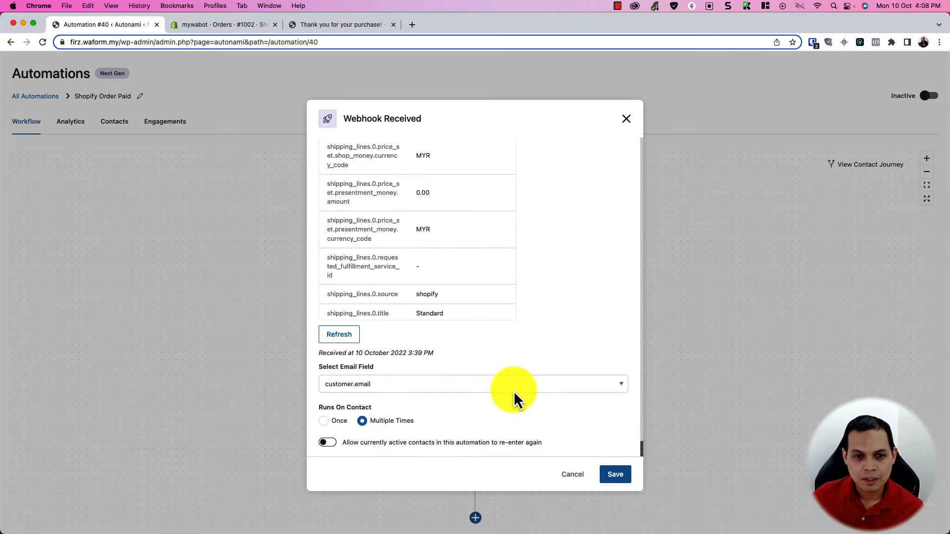
Step: Refresh the webhook's Data Found sample and review fields like current_subtotal_price 10.00
click(340, 336)
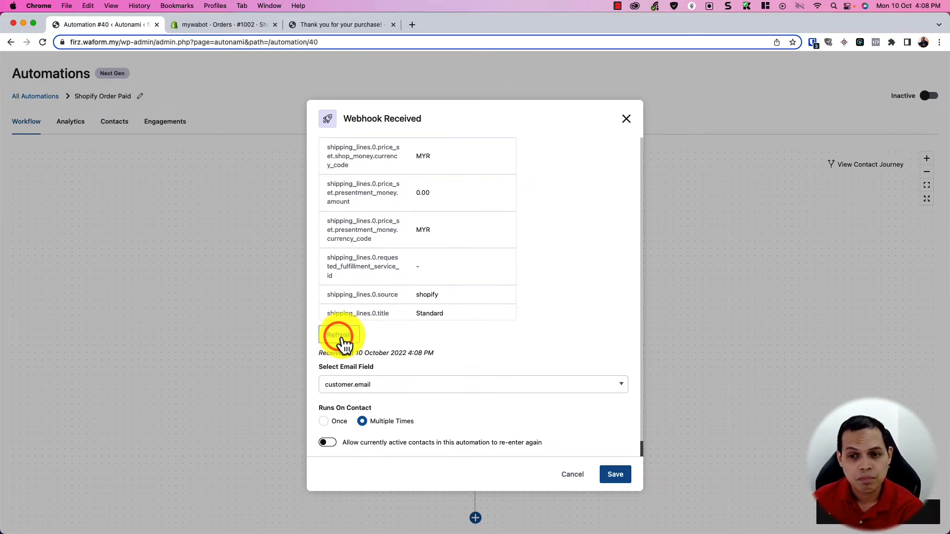
scroll(433, 329, up, 5)
scroll(426, 325, up, 5)
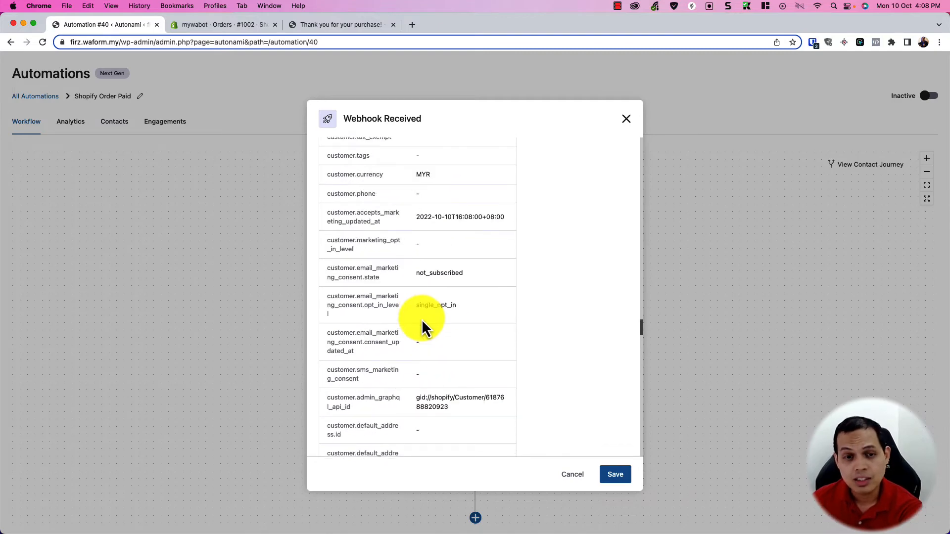
scroll(422, 319, up, 4)
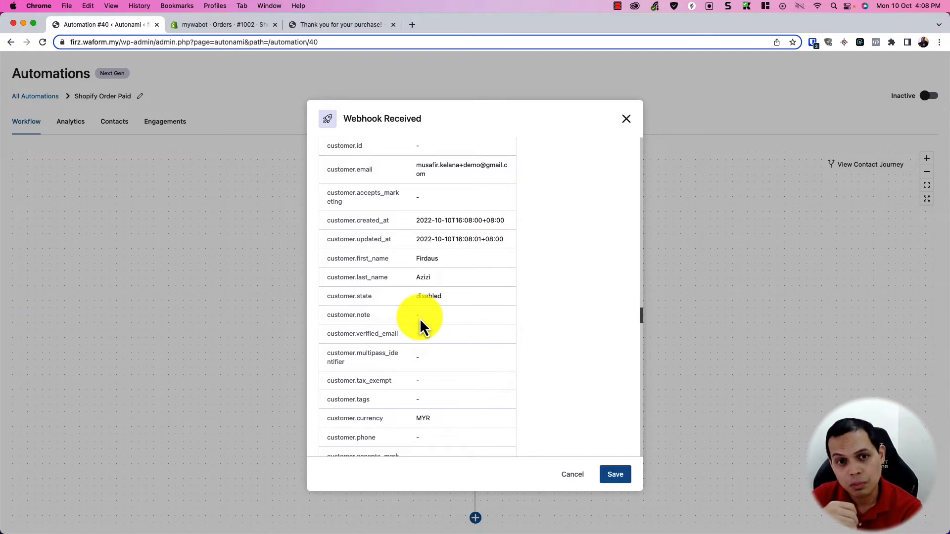
scroll(430, 319, down, 5)
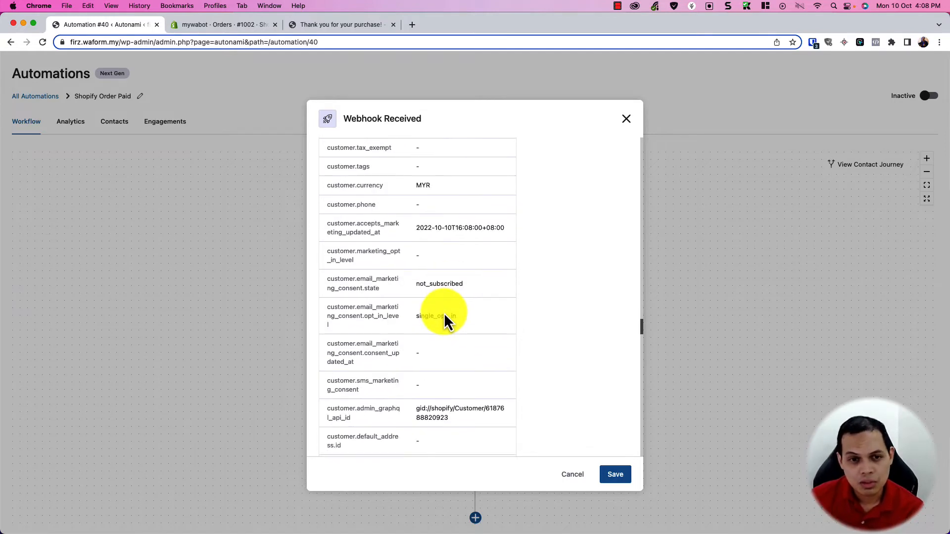
scroll(444, 312, up, 2)
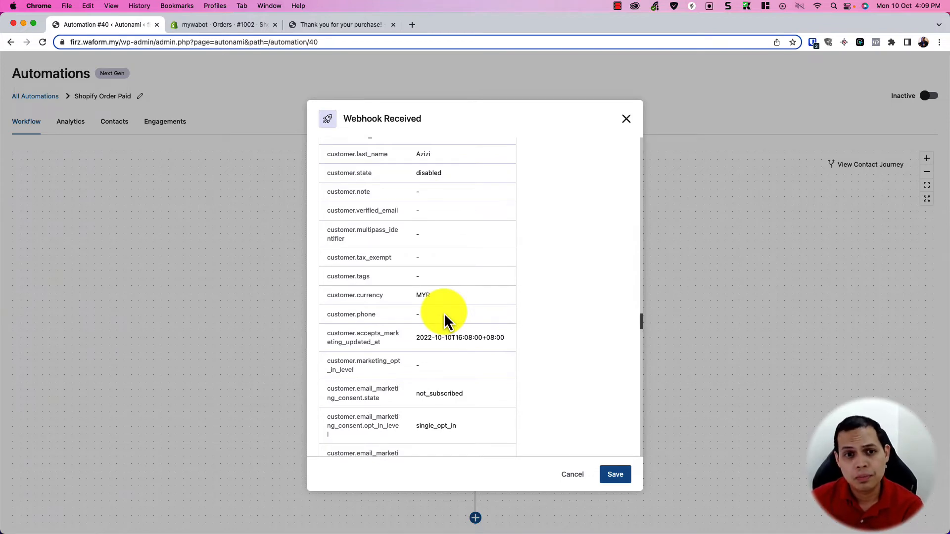
scroll(450, 307, down, 10)
scroll(448, 289, up, 15)
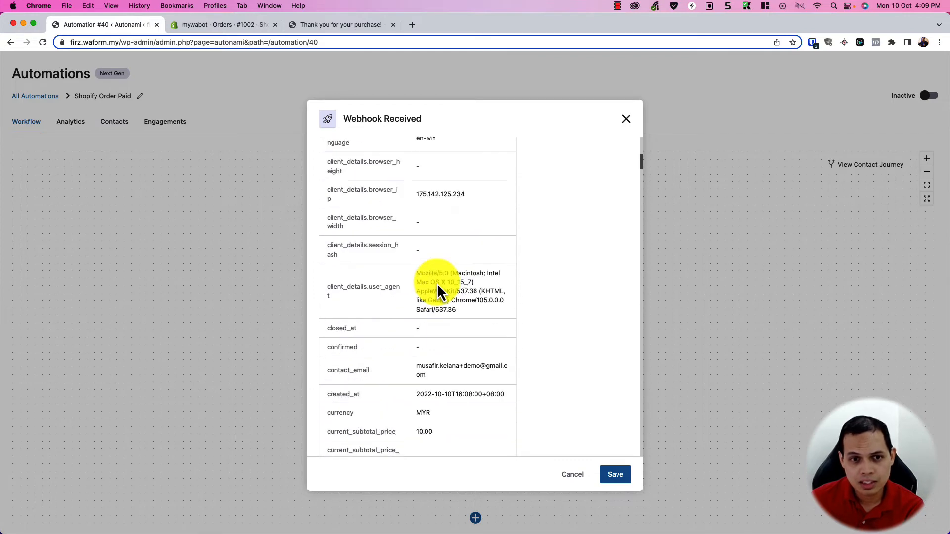
scroll(436, 284, up, 10)
scroll(430, 277, down, 10)
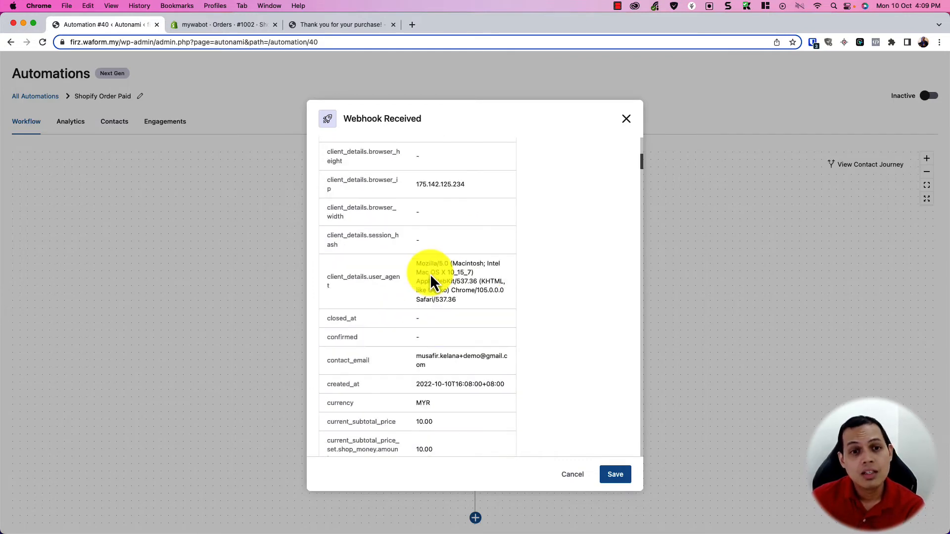
scroll(431, 273, down, 20)
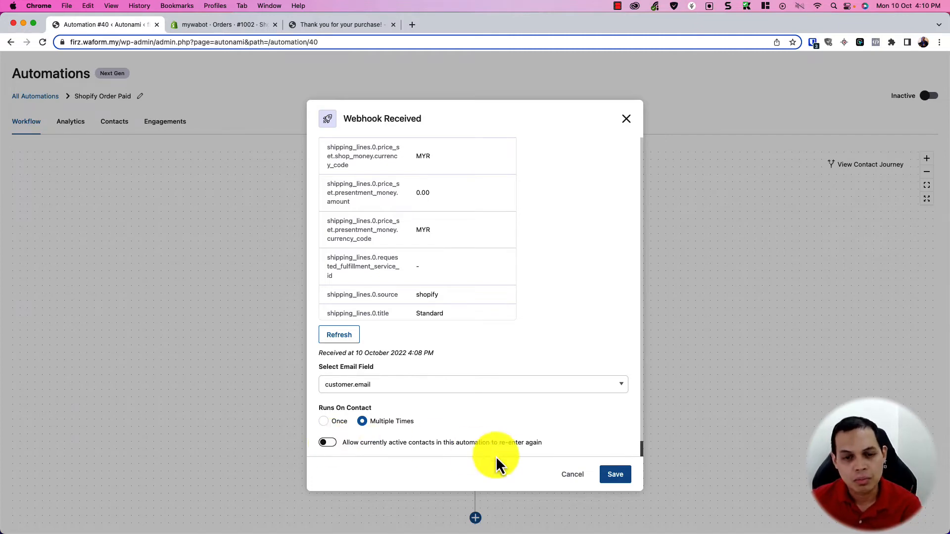
click(614, 475)
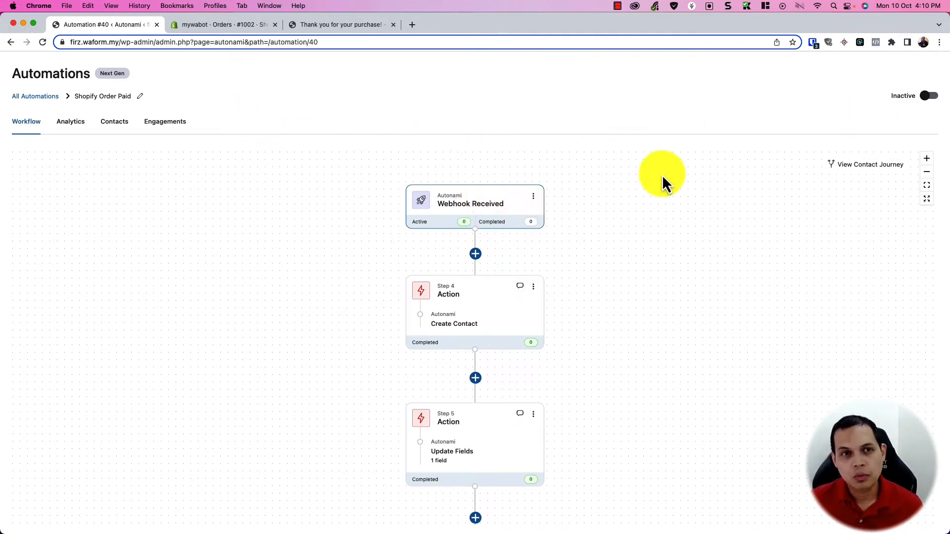
click(502, 208)
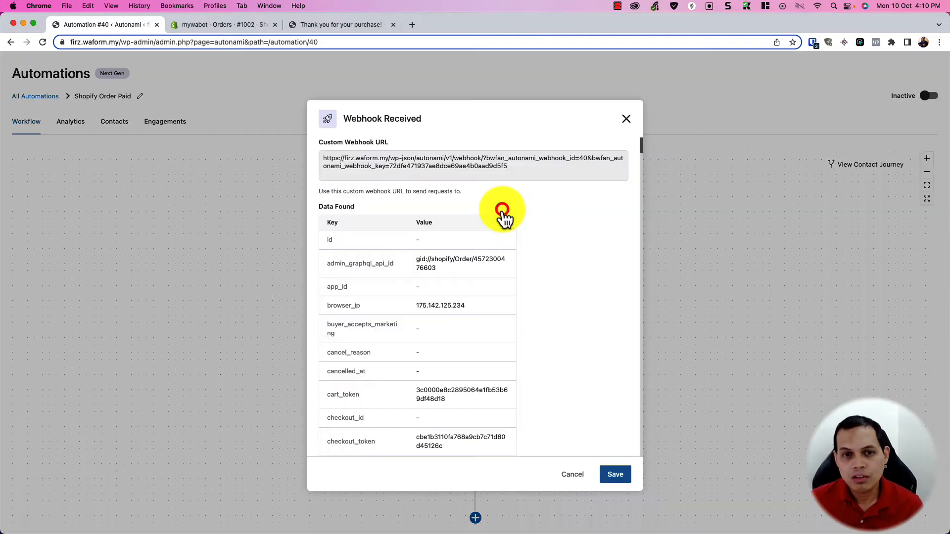
click(570, 475)
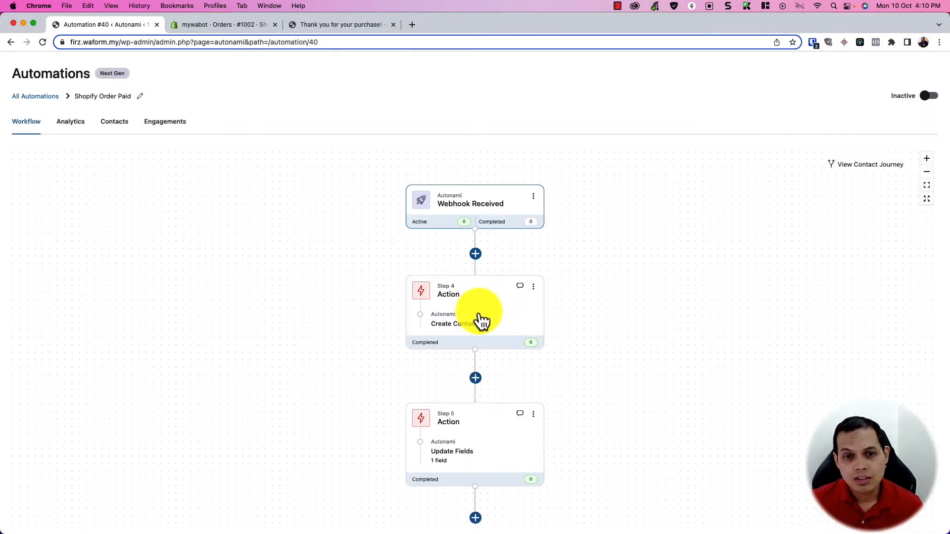
click(483, 317)
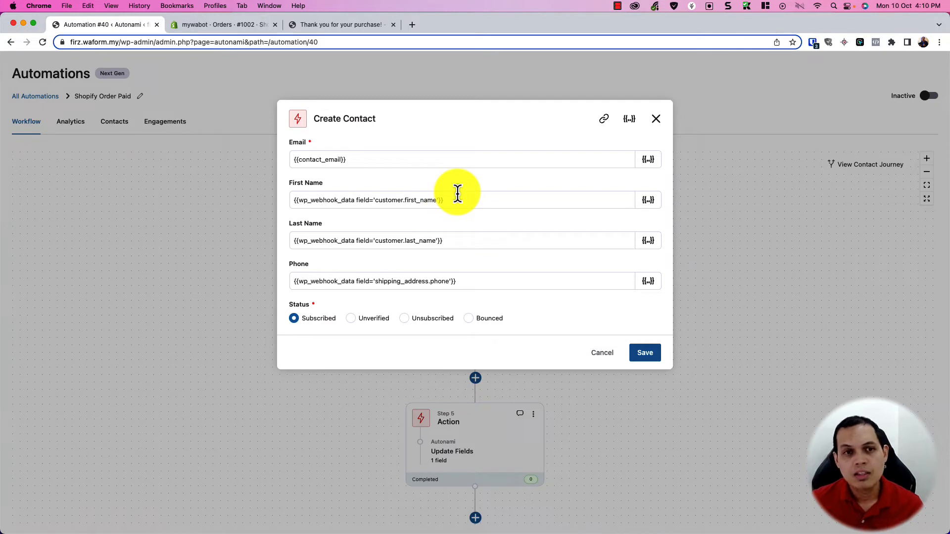
Step: Review the Email, First Name, Last Name and Phone mappings and browse the webhook data fields
click(360, 161)
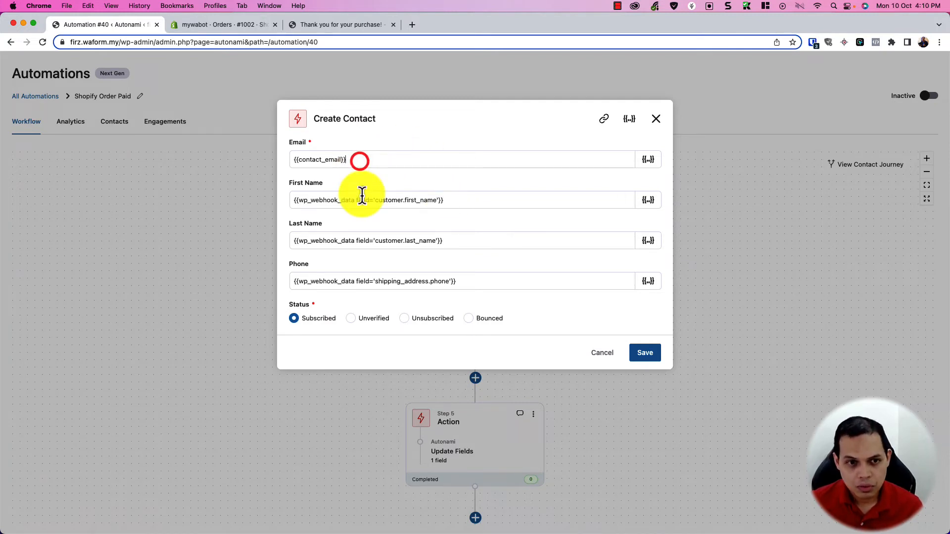
click(362, 205)
click(444, 241)
click(459, 281)
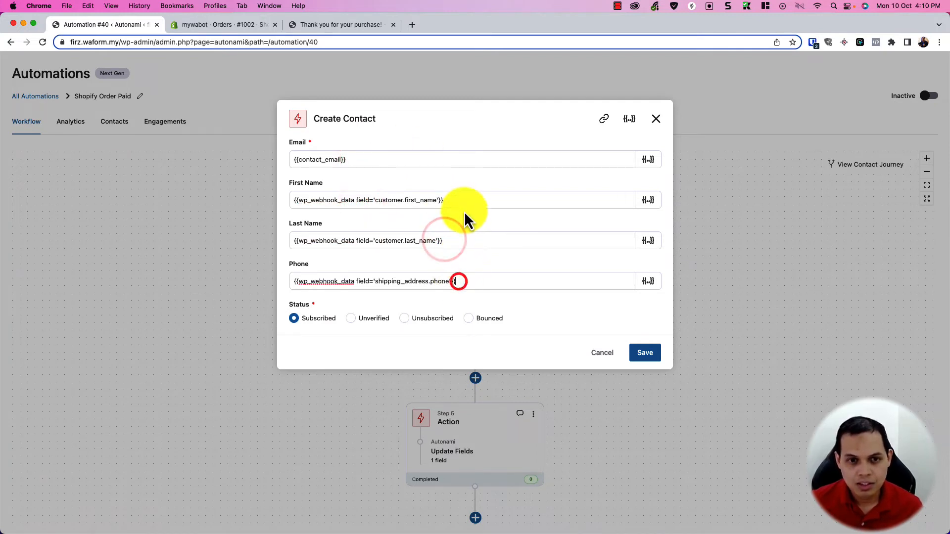
click(467, 199)
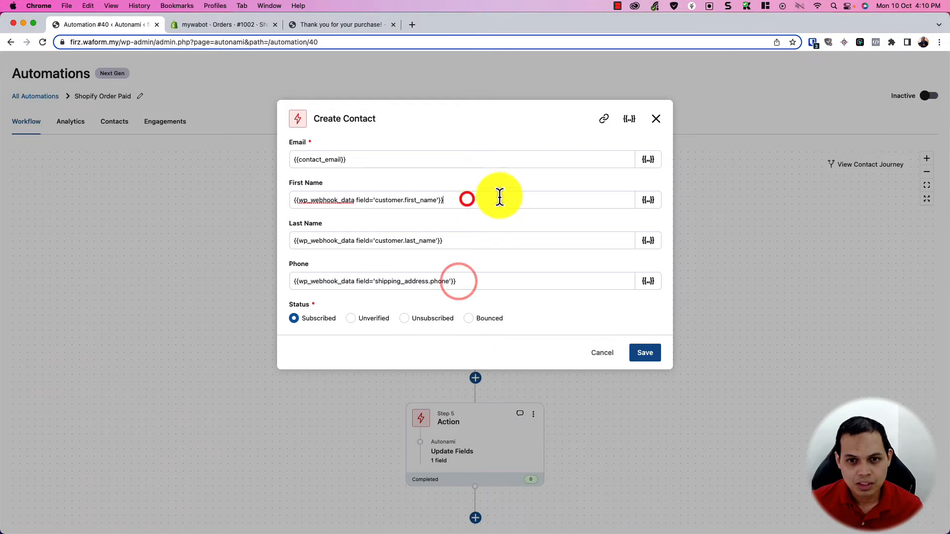
click(648, 201)
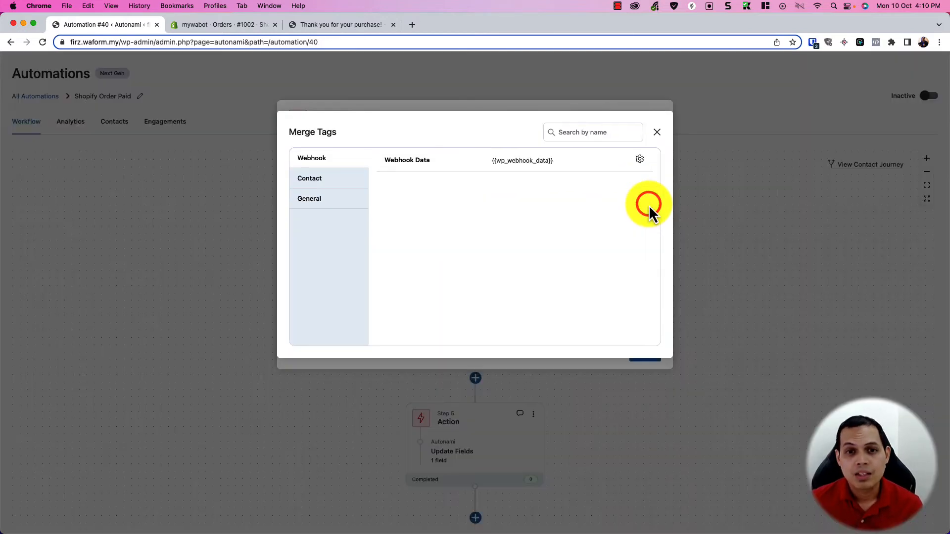
click(640, 161)
click(532, 173)
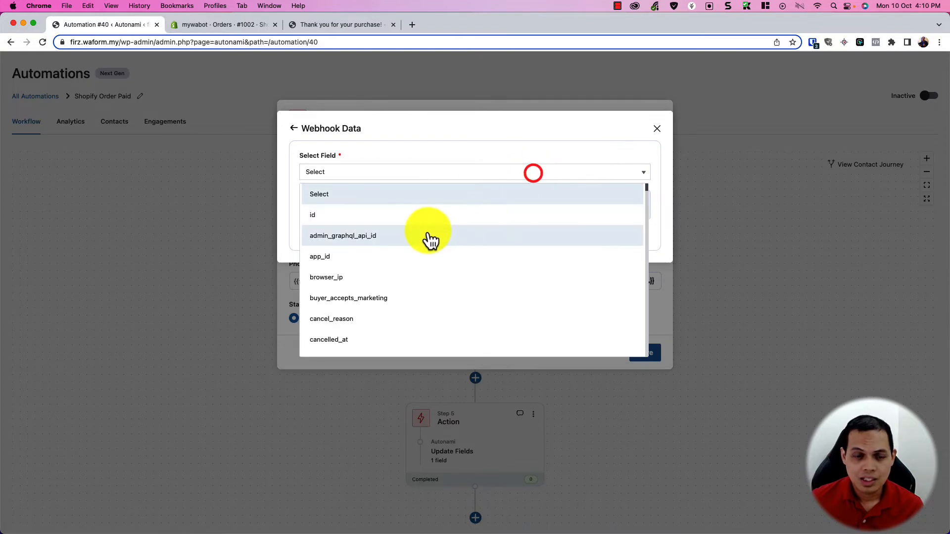
scroll(426, 237, down, 10)
scroll(420, 239, down, 5)
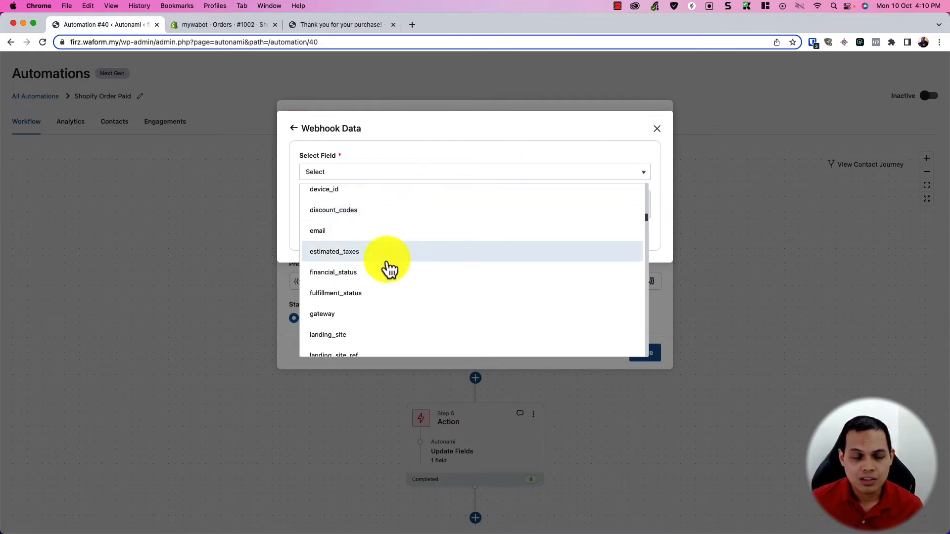
click(655, 138)
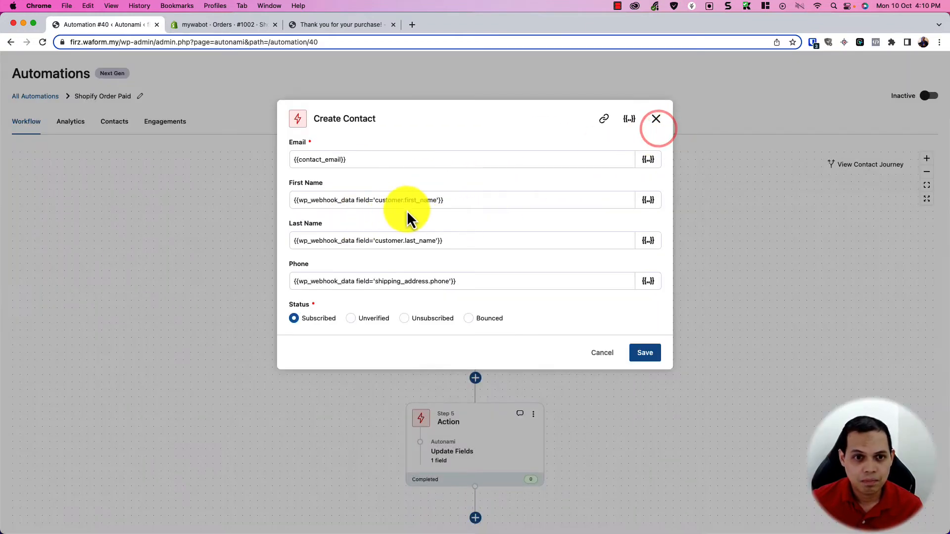
Step: Map First Name to the webhook's customer.first_name tag, remove the duplicate tag, and save
click(658, 202)
click(578, 162)
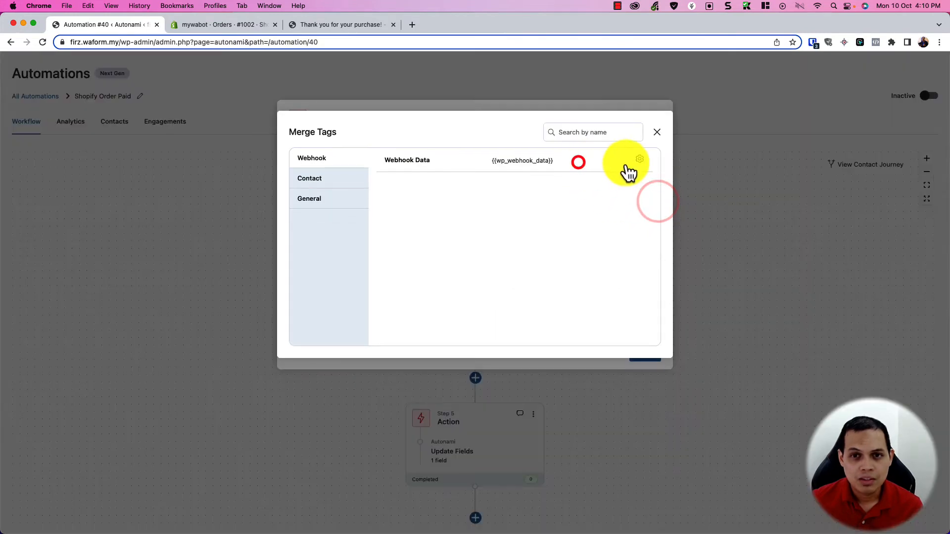
click(639, 160)
click(584, 174)
scroll(517, 223, down, 15)
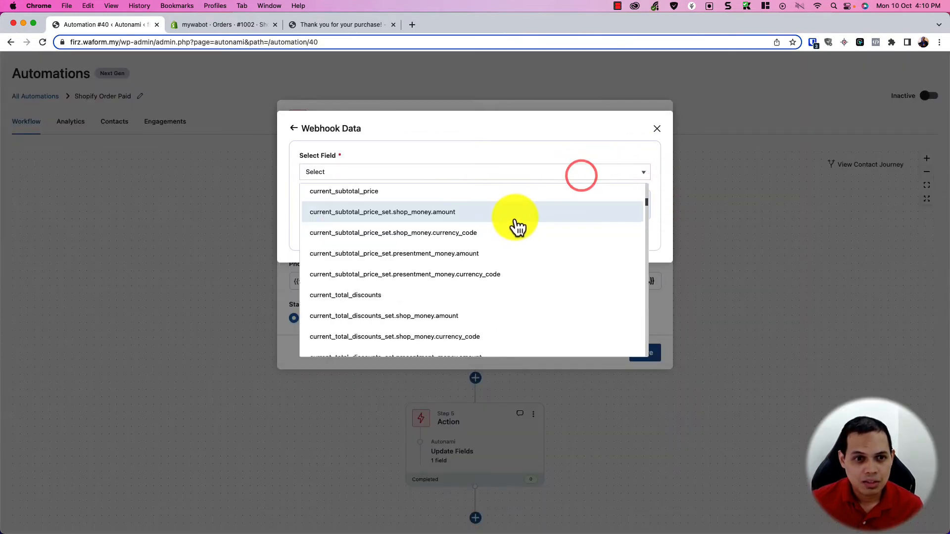
scroll(517, 225, down, 20)
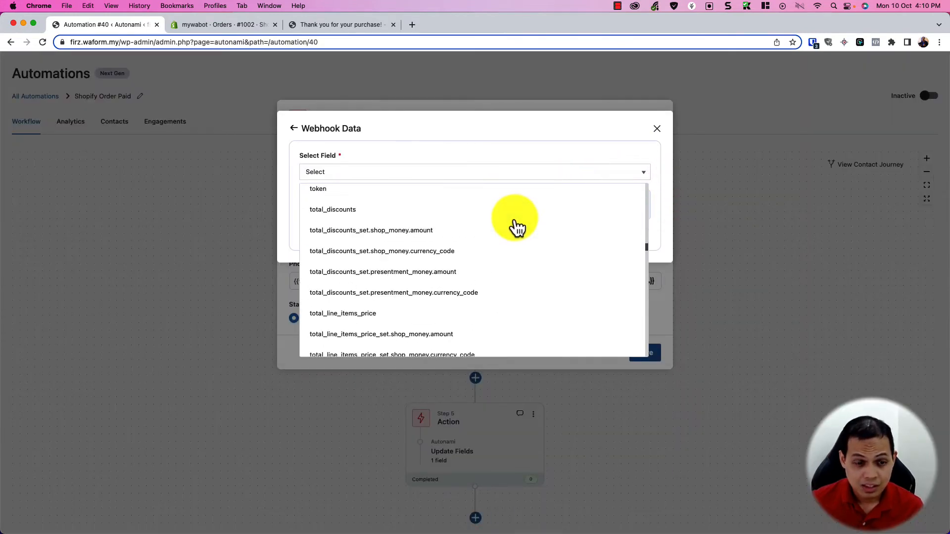
scroll(517, 225, down, 6)
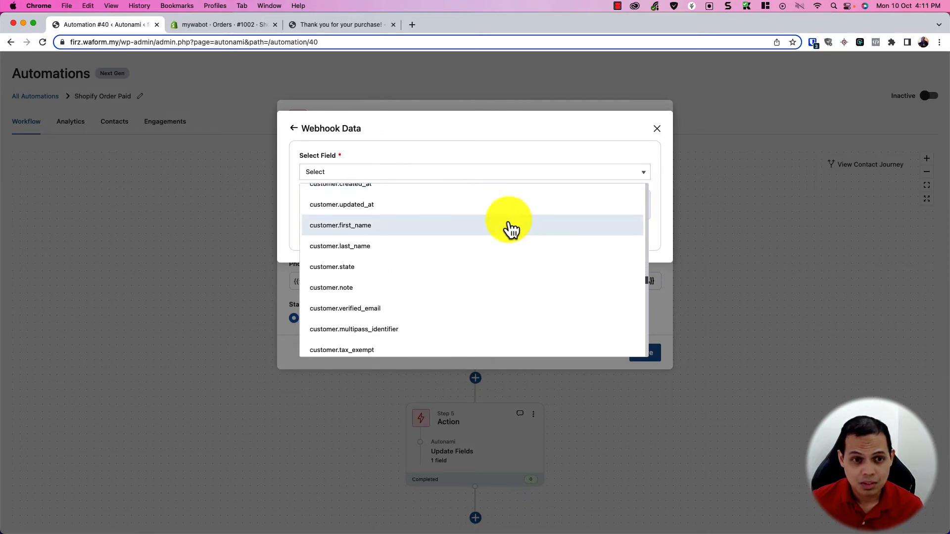
click(407, 234)
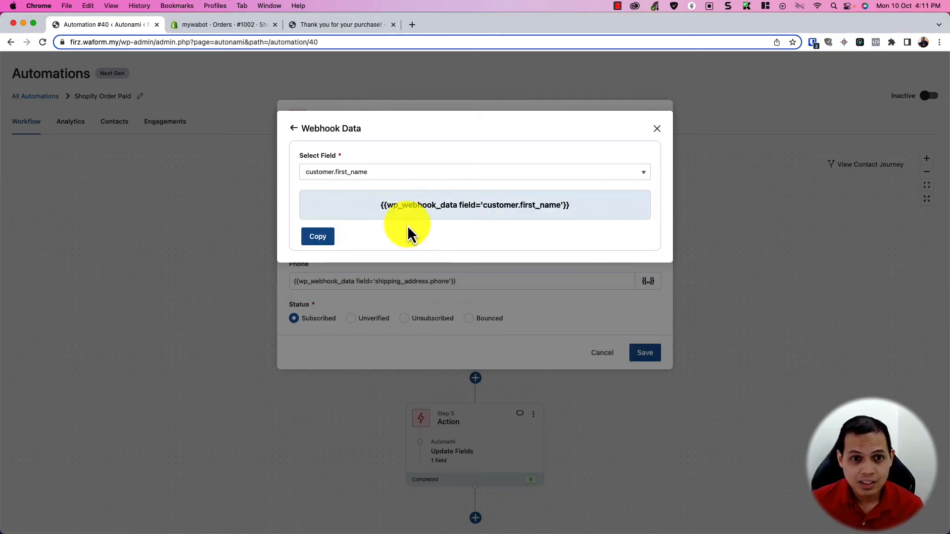
click(327, 241)
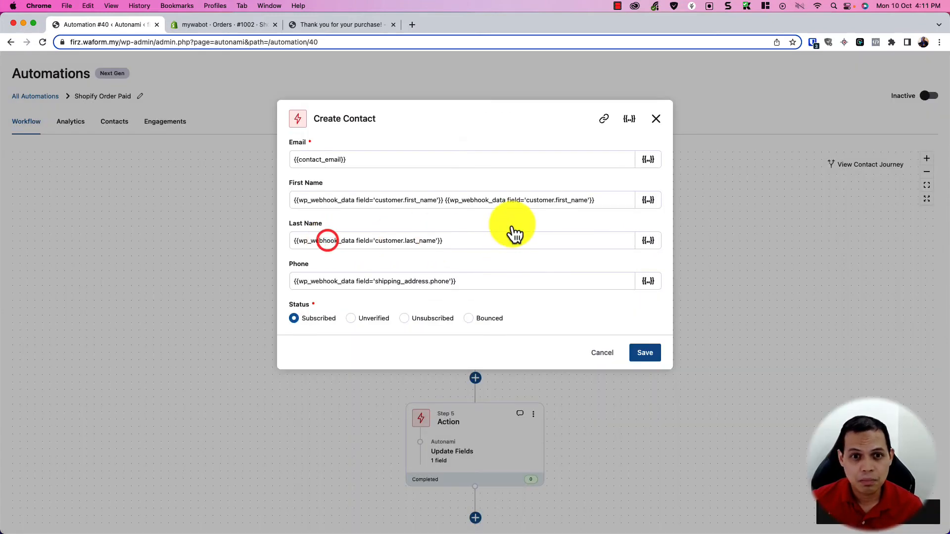
click(445, 204)
drag(597, 202, 445, 202)
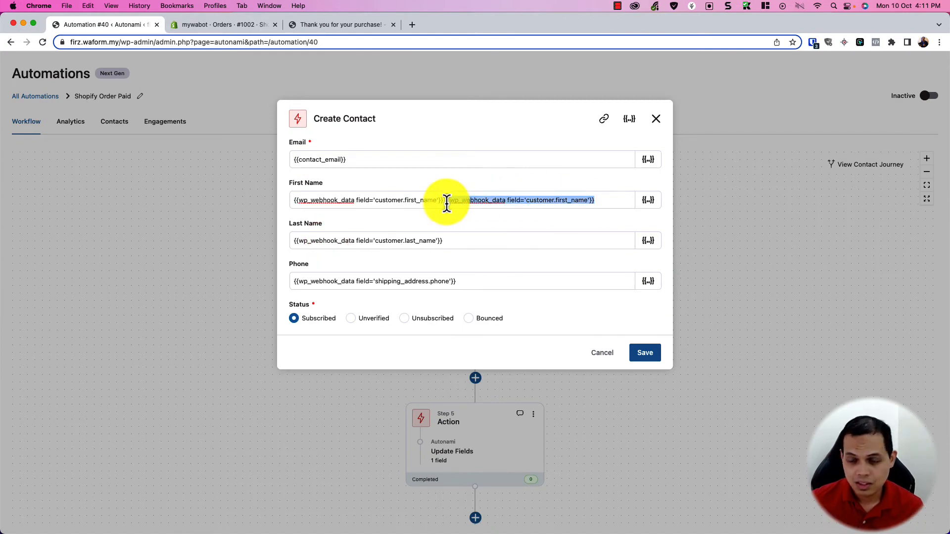
key(BackSpace)
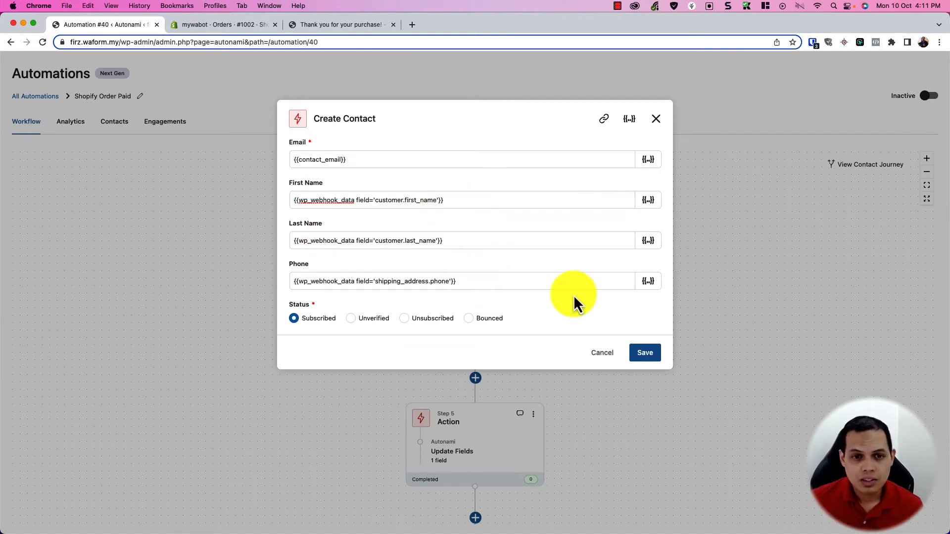
click(643, 353)
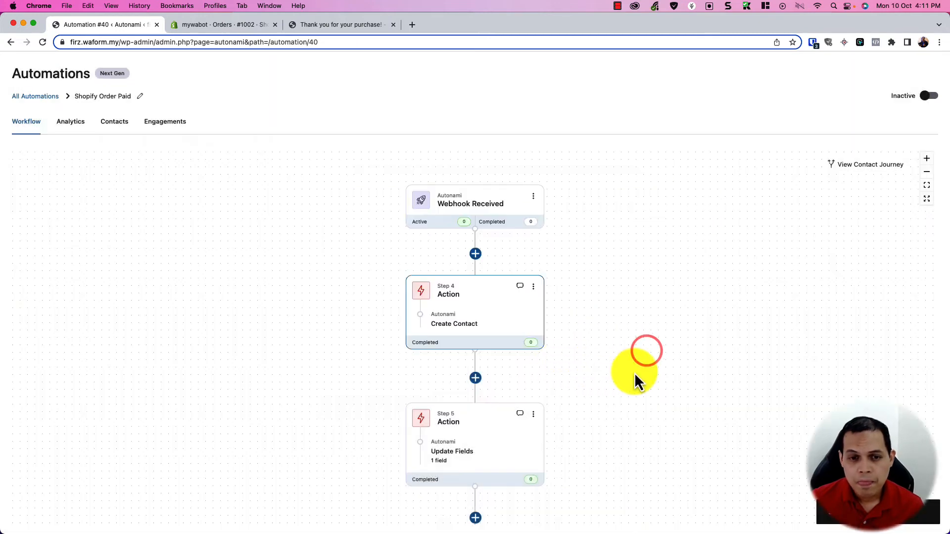
Step: Check Step 5's Country update from the default address country code, then open Step 3's Send Message settings
scroll(633, 371, down, 5)
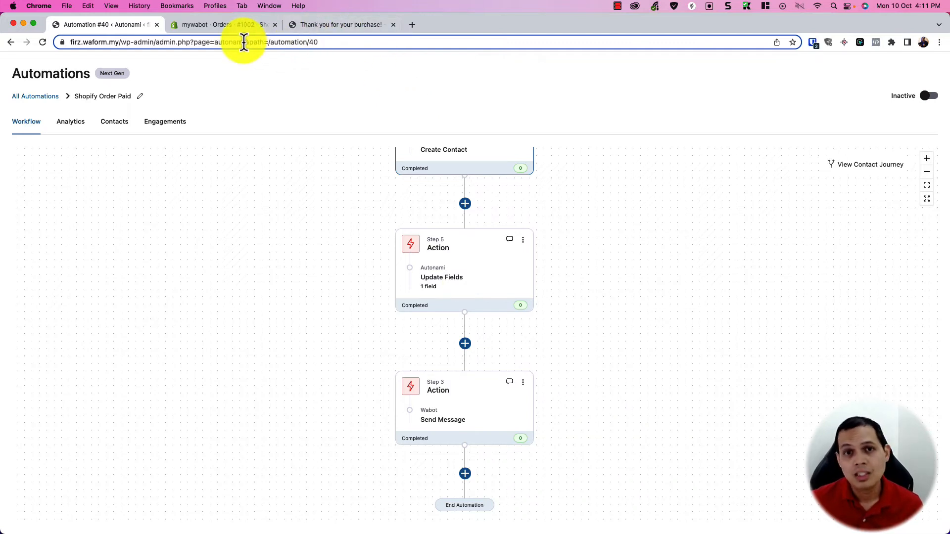
click(470, 287)
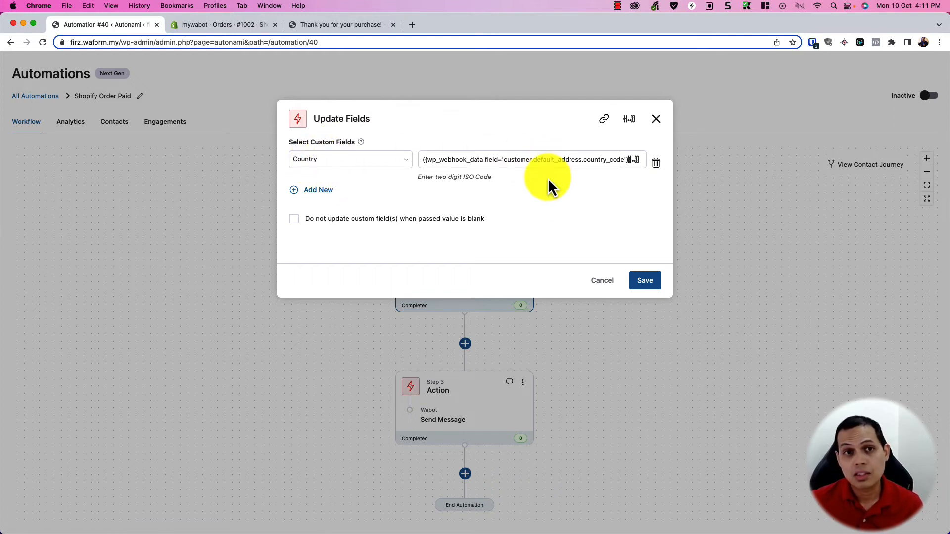
click(611, 280)
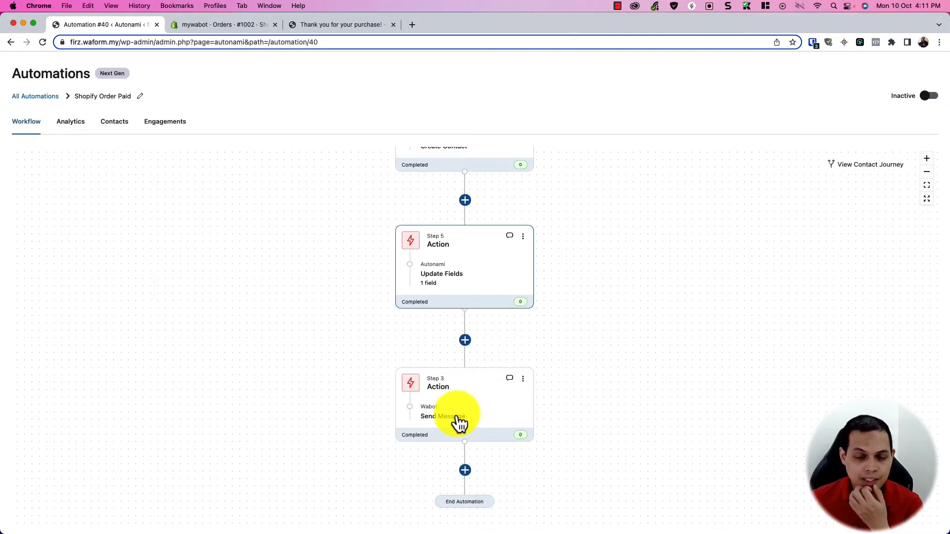
click(455, 420)
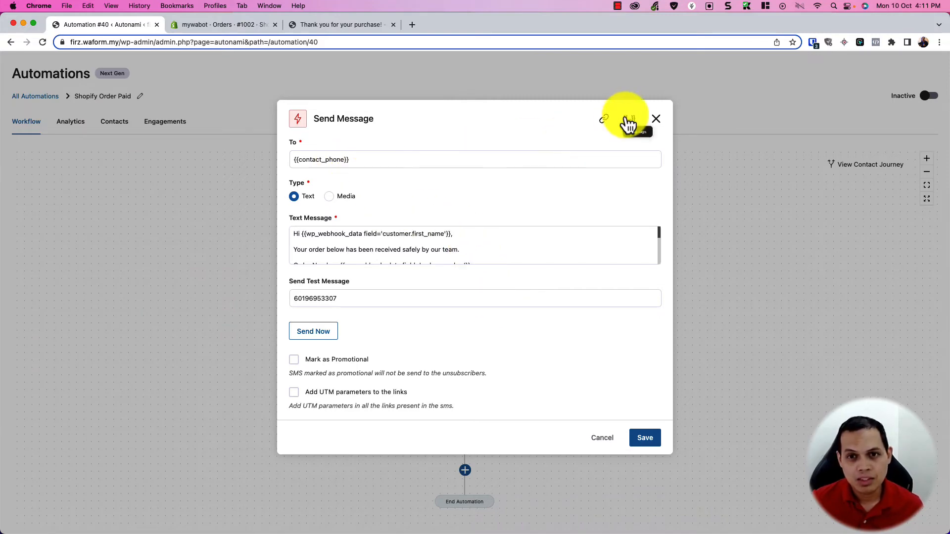
click(656, 119)
scroll(460, 441, down, 3)
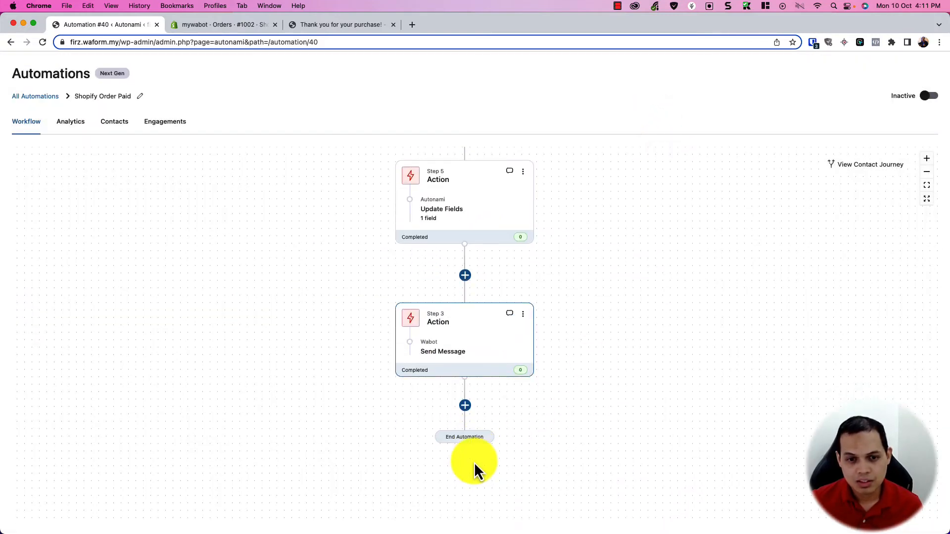
click(465, 278)
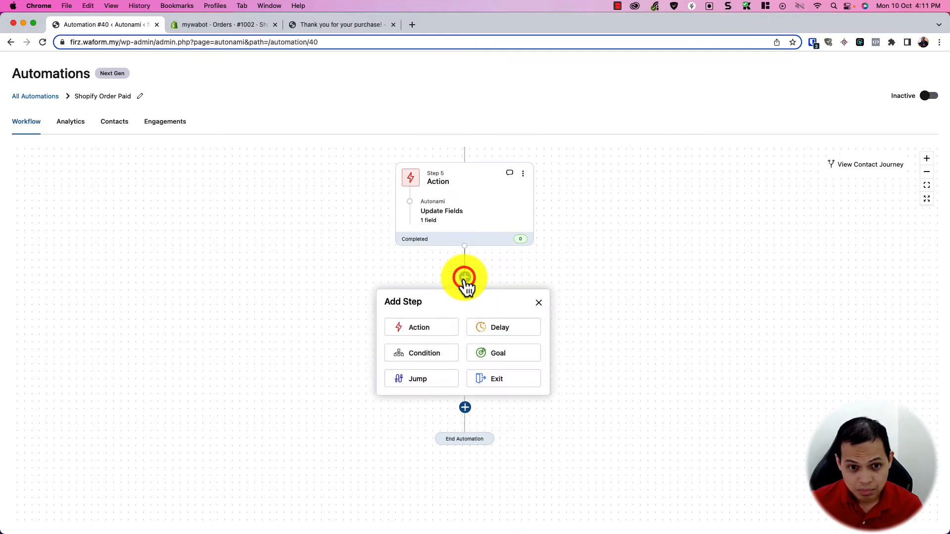
click(438, 329)
scroll(473, 310, down, 2)
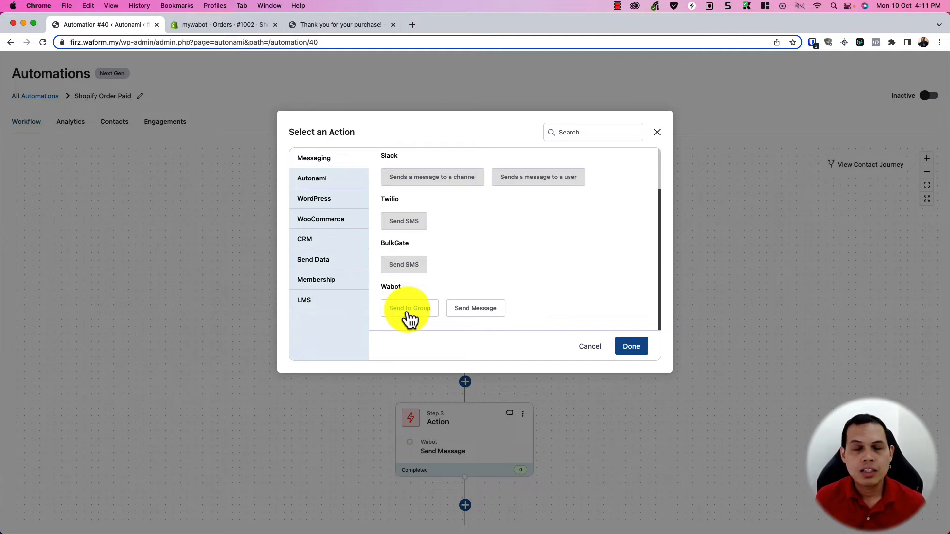
click(621, 346)
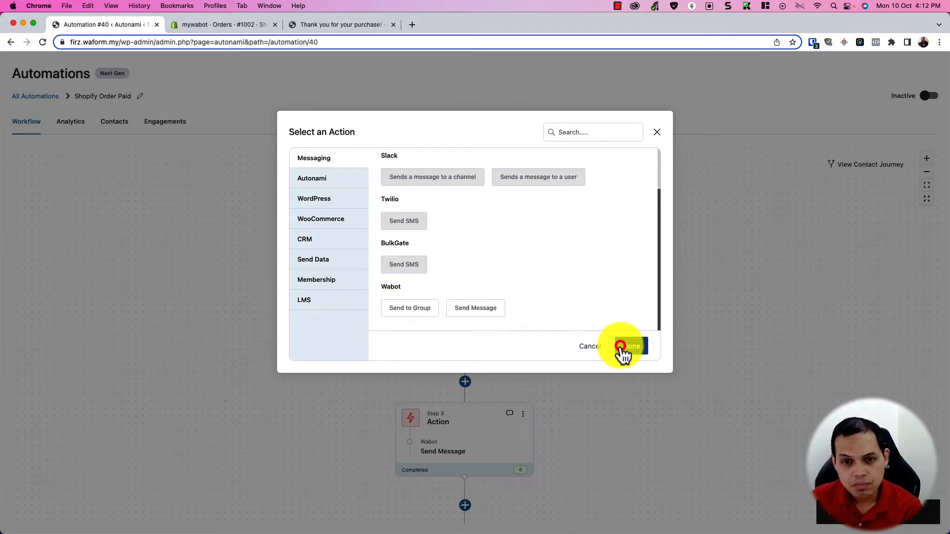
click(658, 133)
click(523, 319)
click(485, 340)
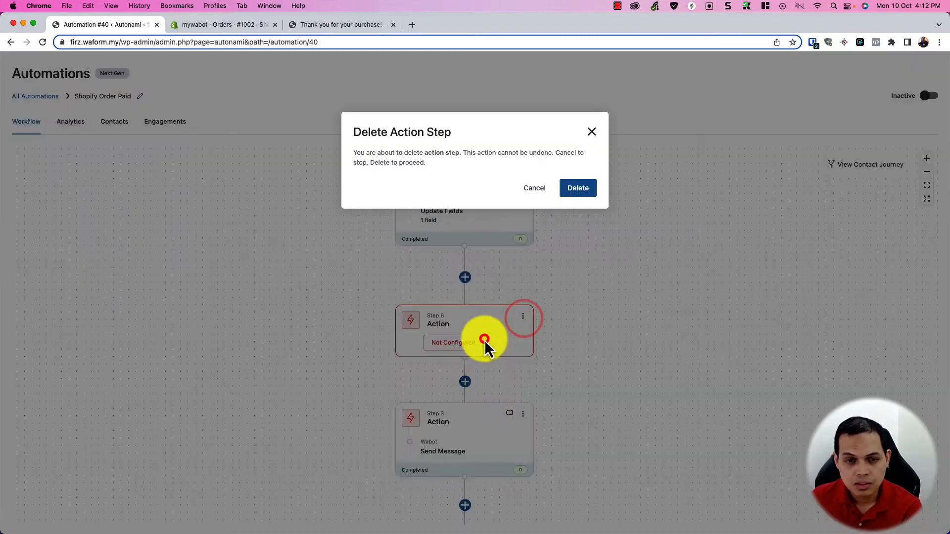
click(574, 193)
click(455, 361)
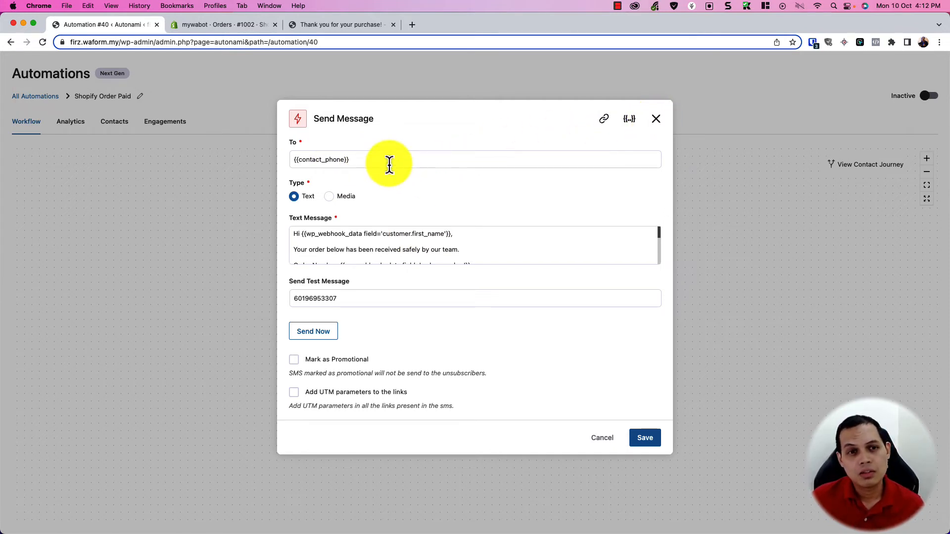
click(624, 120)
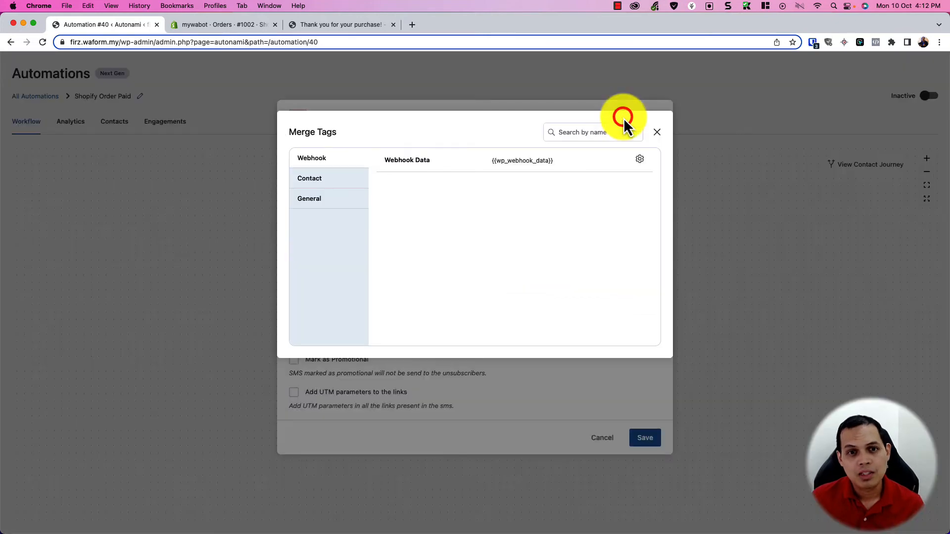
click(310, 178)
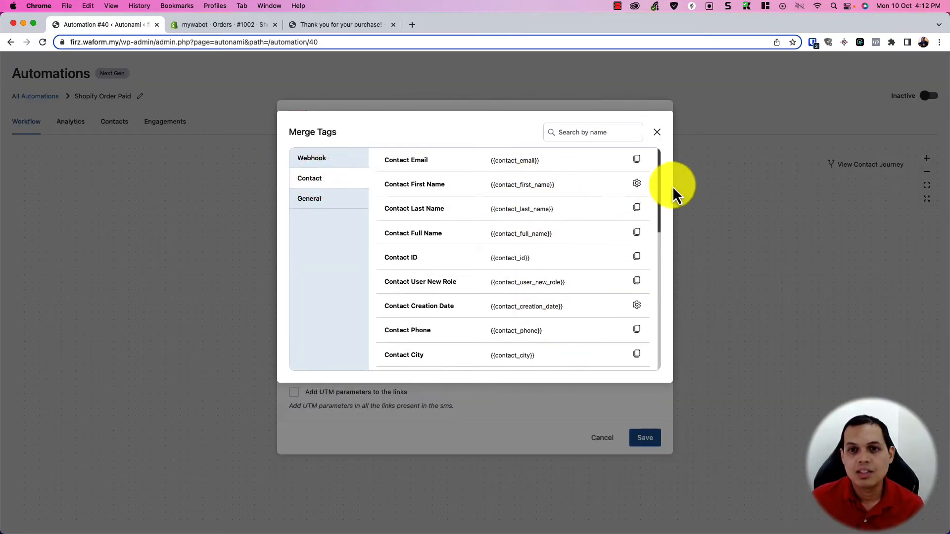
click(654, 130)
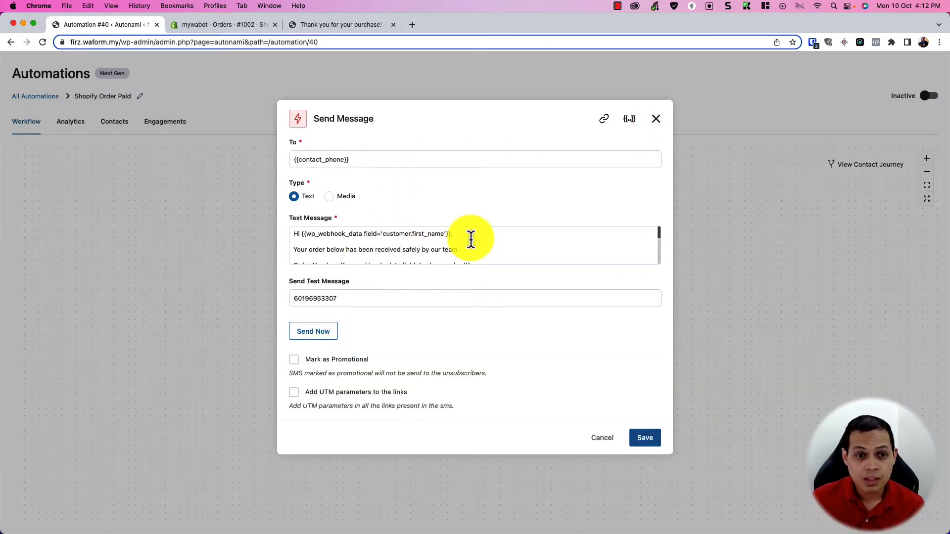
drag(302, 233, 452, 232)
scroll(479, 259, down, 1)
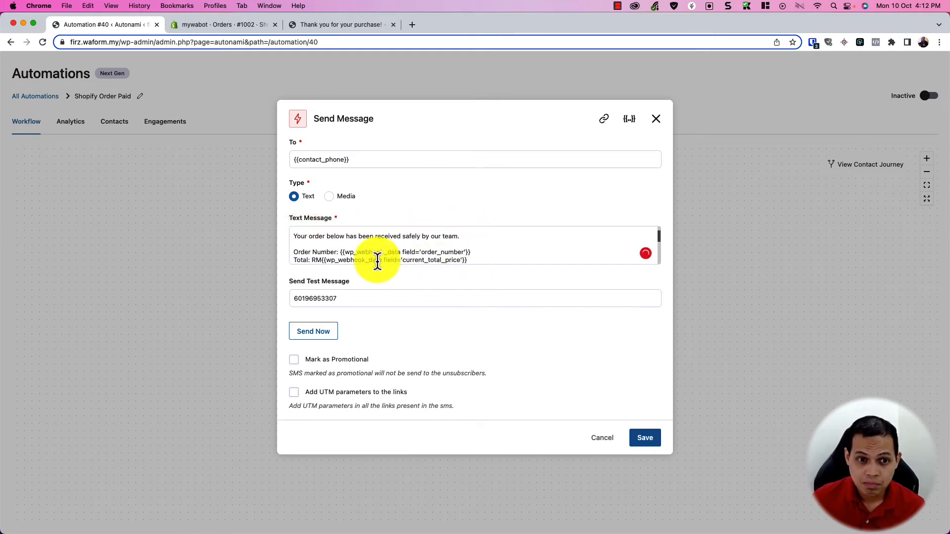
drag(340, 253, 483, 254)
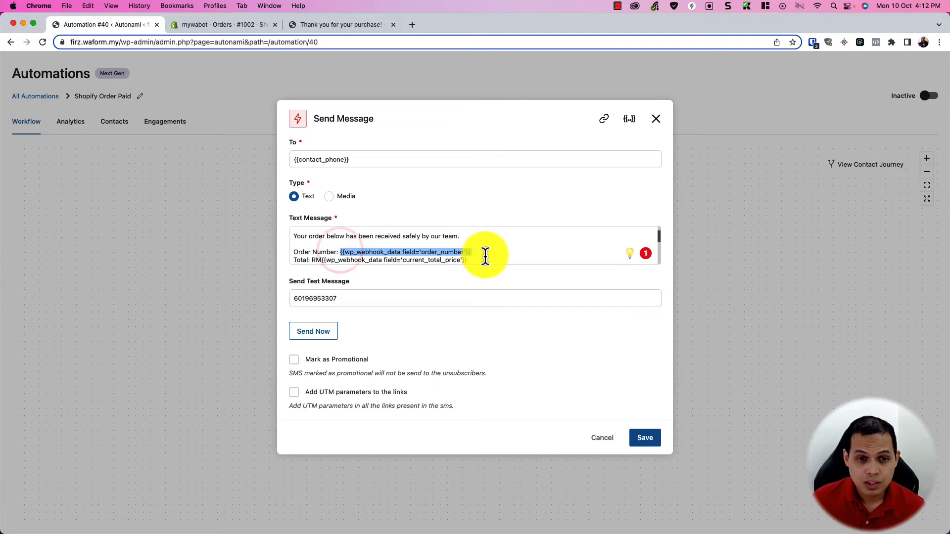
click(489, 254)
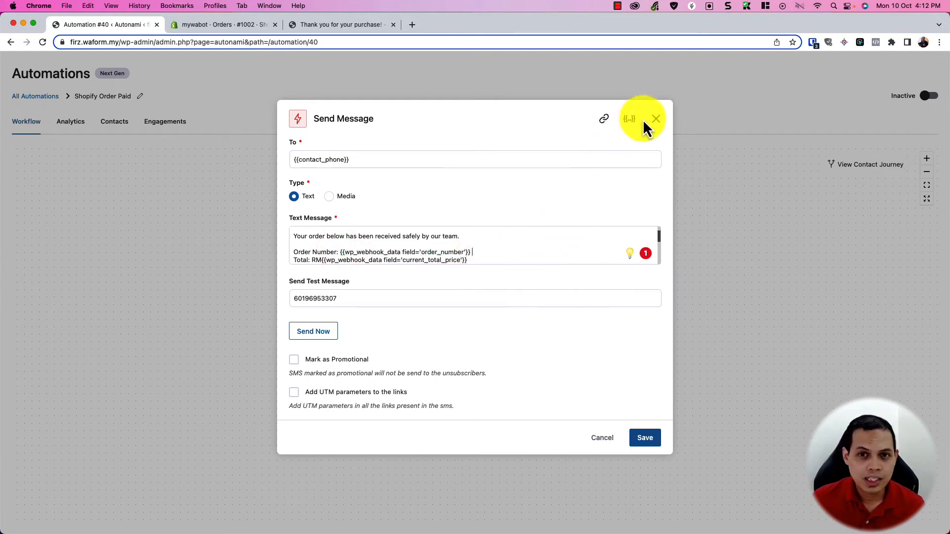
click(629, 121)
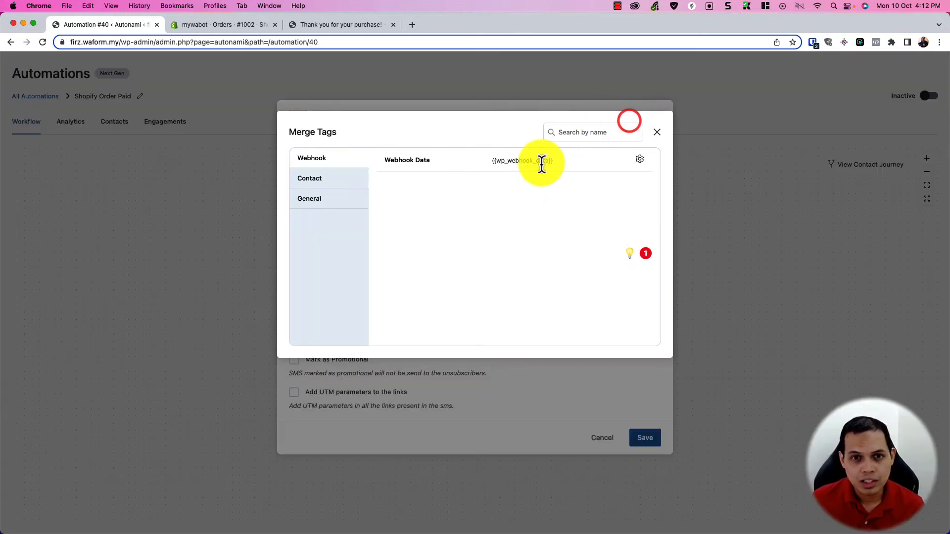
click(626, 158)
click(480, 168)
scroll(406, 294, down, 20)
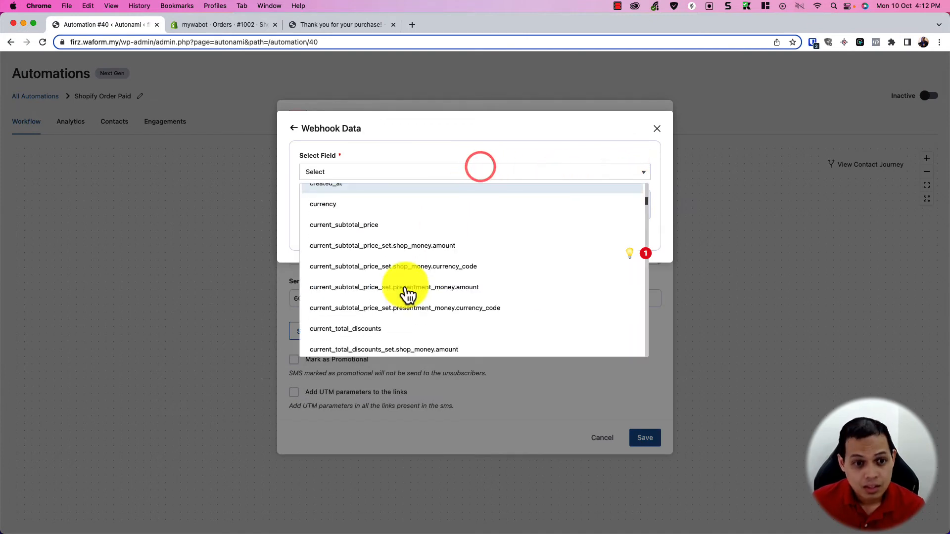
scroll(407, 294, down, 15)
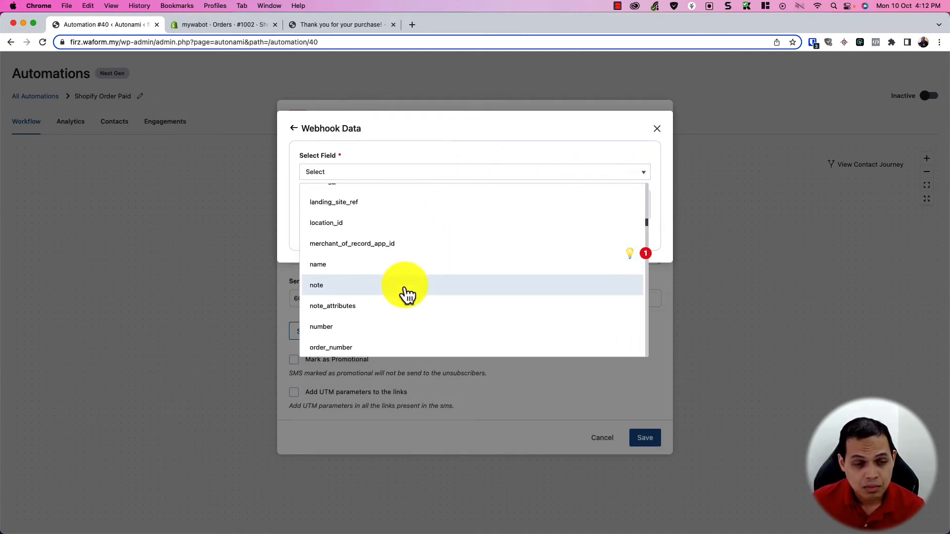
scroll(407, 294, down, 15)
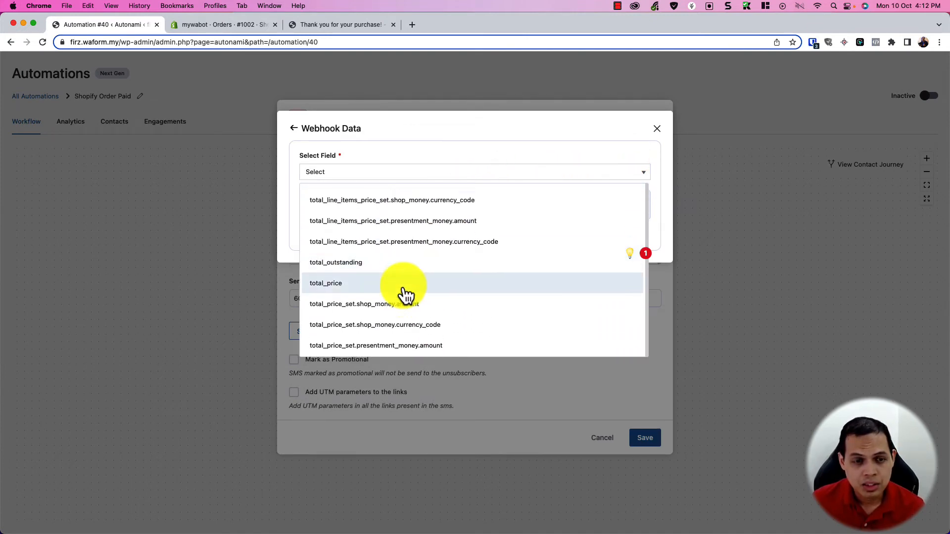
scroll(401, 297, down, 3)
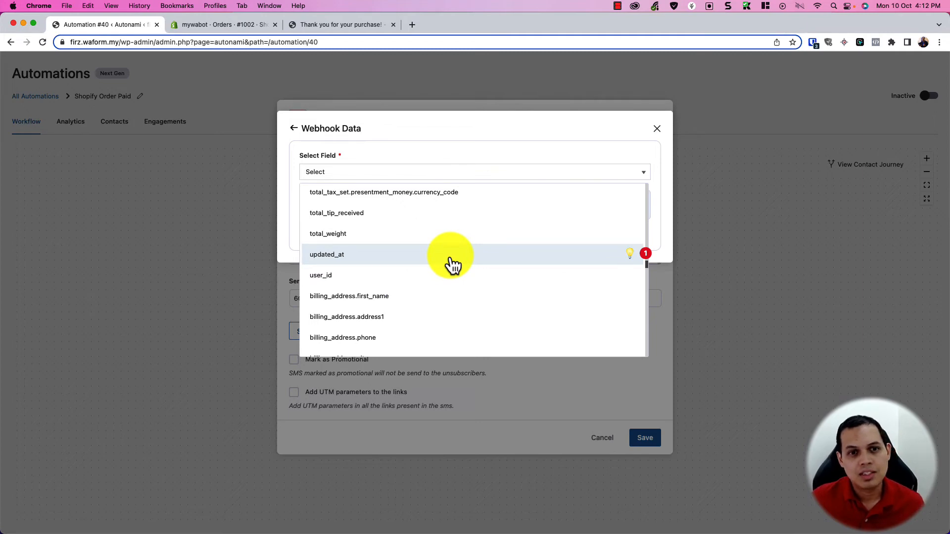
scroll(427, 260, up, 2)
click(627, 147)
click(655, 133)
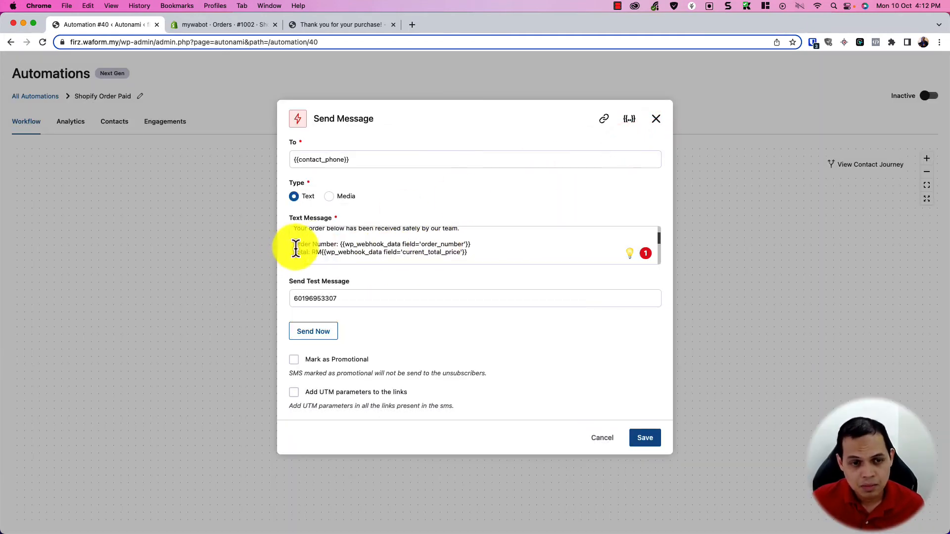
Step: Review the order confirmation message text and save the Send Message step with no test number
drag(295, 250, 479, 253)
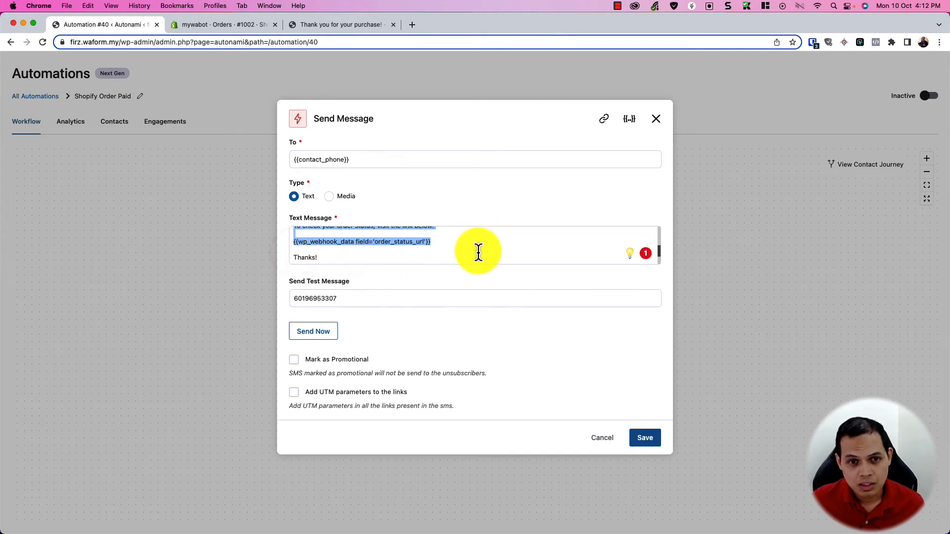
scroll(479, 252, up, 3)
click(483, 256)
scroll(482, 256, down, 1)
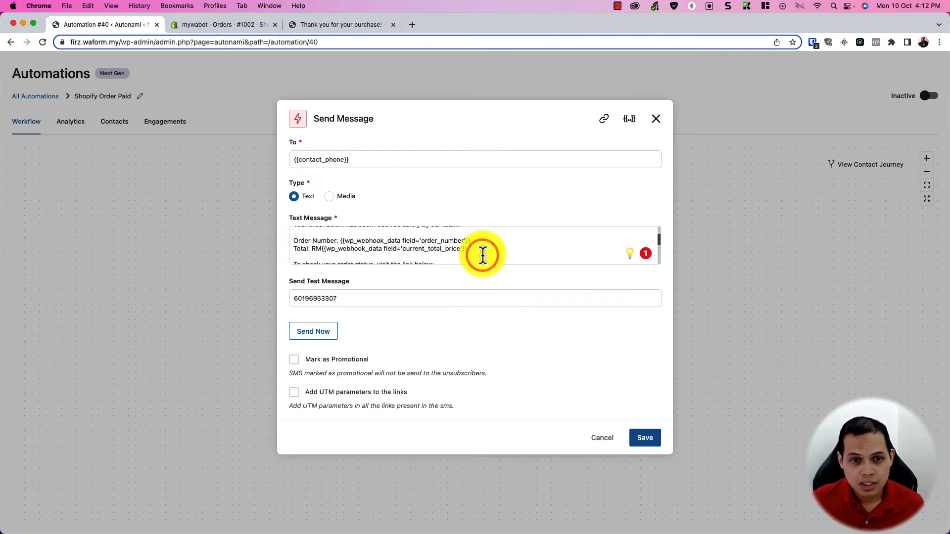
scroll(482, 256, down, 2)
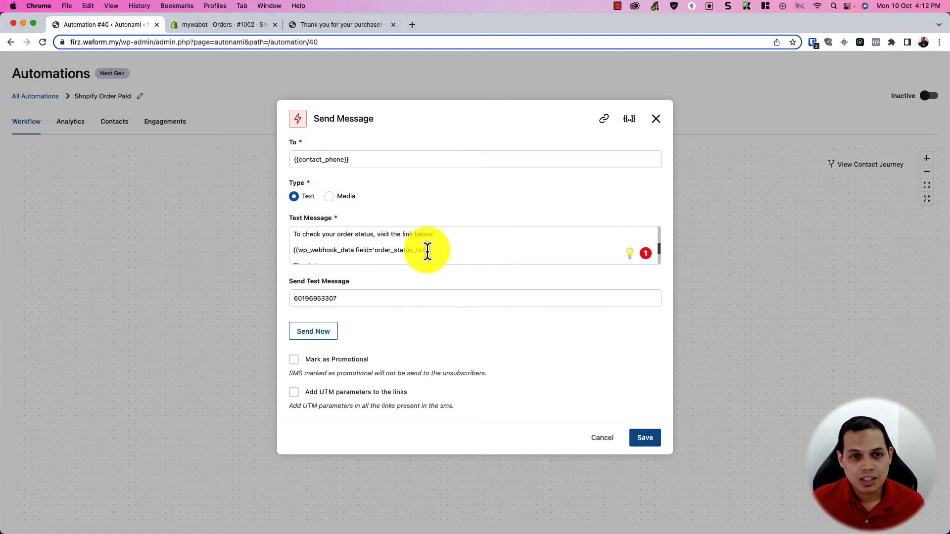
drag(437, 251, 403, 234)
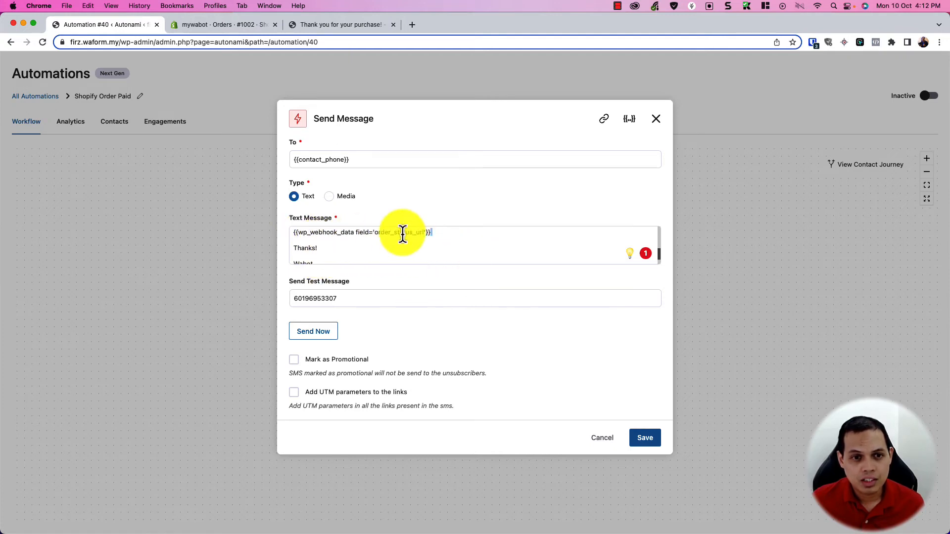
click(402, 234)
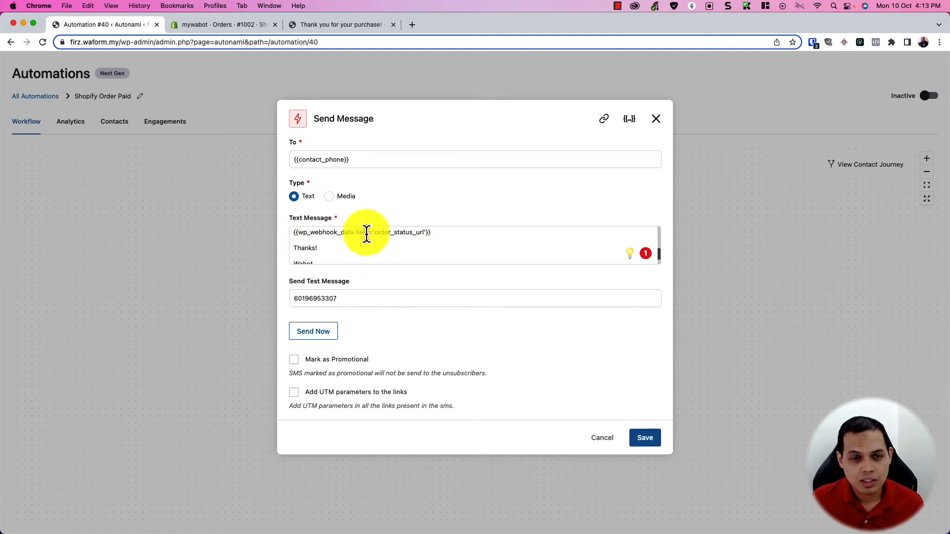
scroll(322, 258, down, 1)
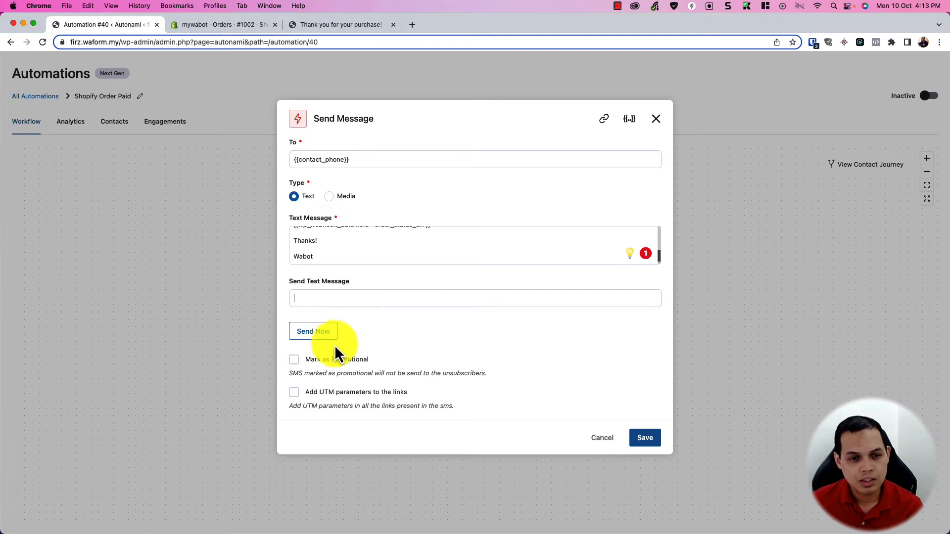
click(646, 438)
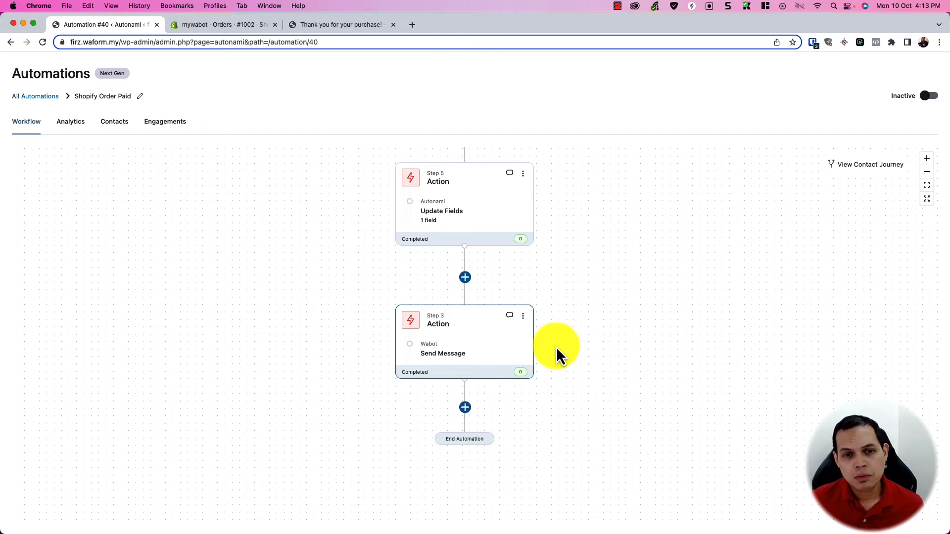
Step: Add a Wabot Send Message step texting the owner's phone number "Hey Boss, You have received a new order."
click(465, 413)
click(429, 460)
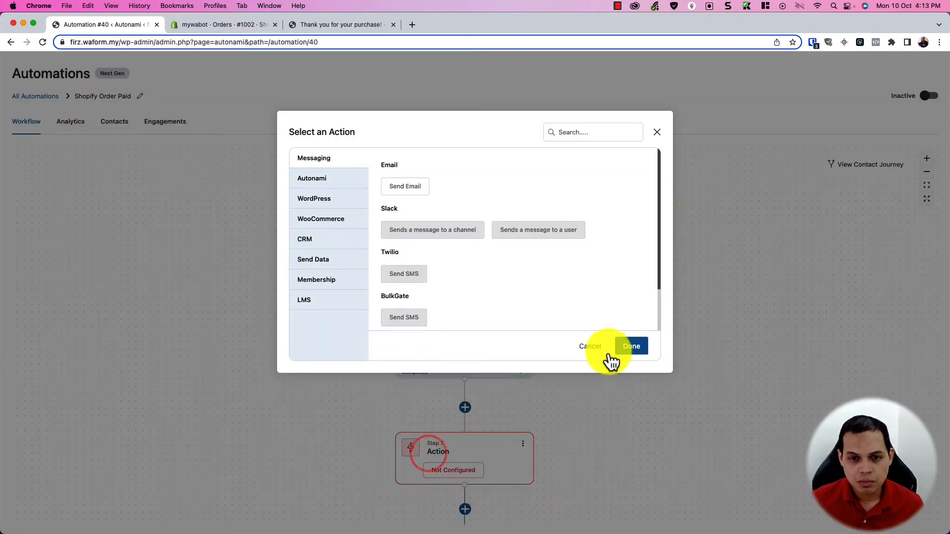
scroll(515, 290, down, 2)
click(486, 316)
click(635, 349)
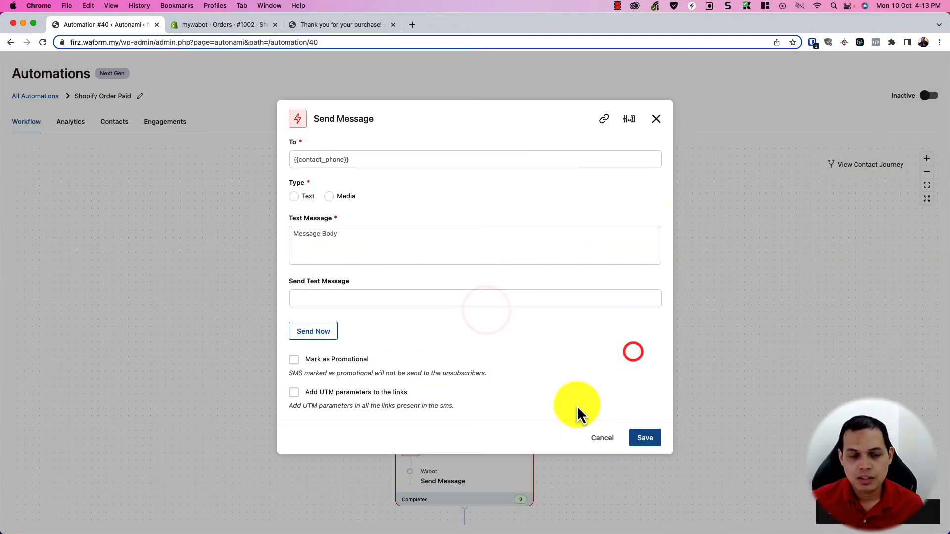
click(347, 160)
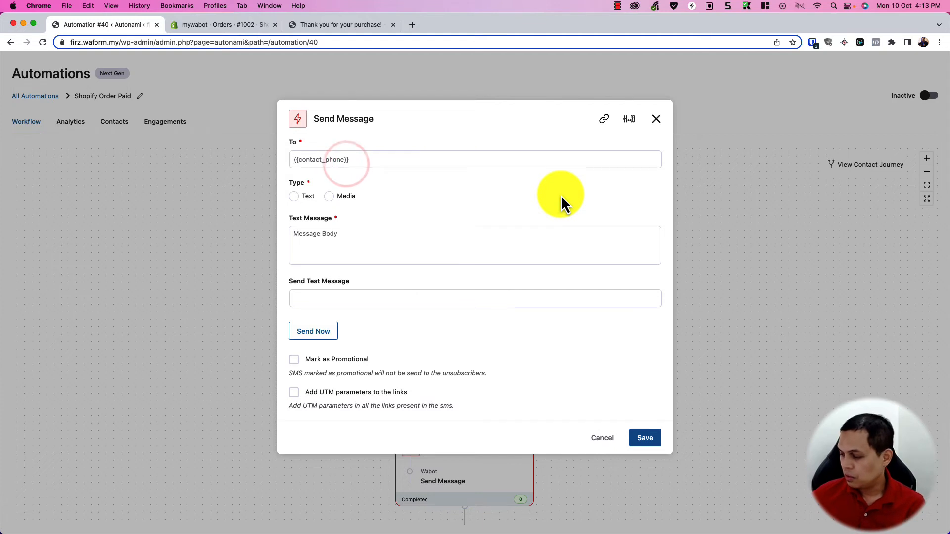
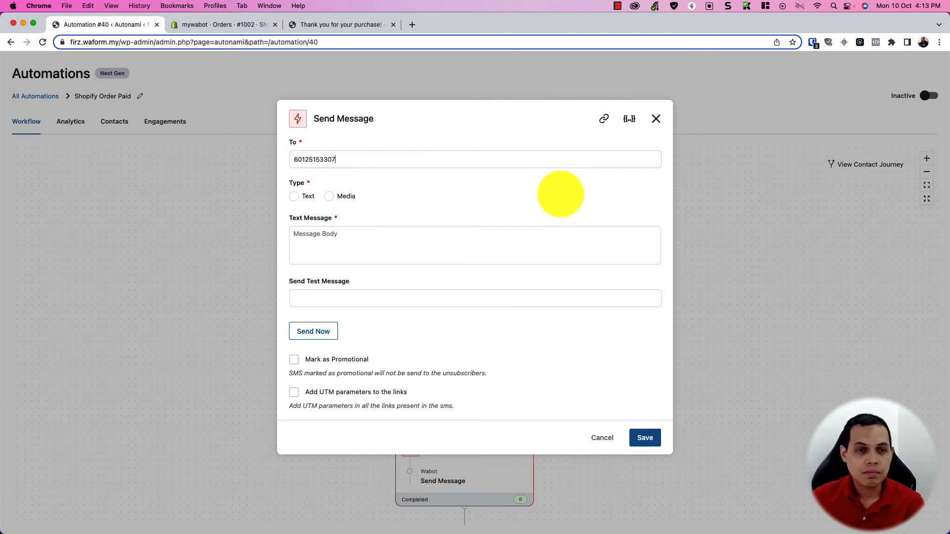
click(323, 238)
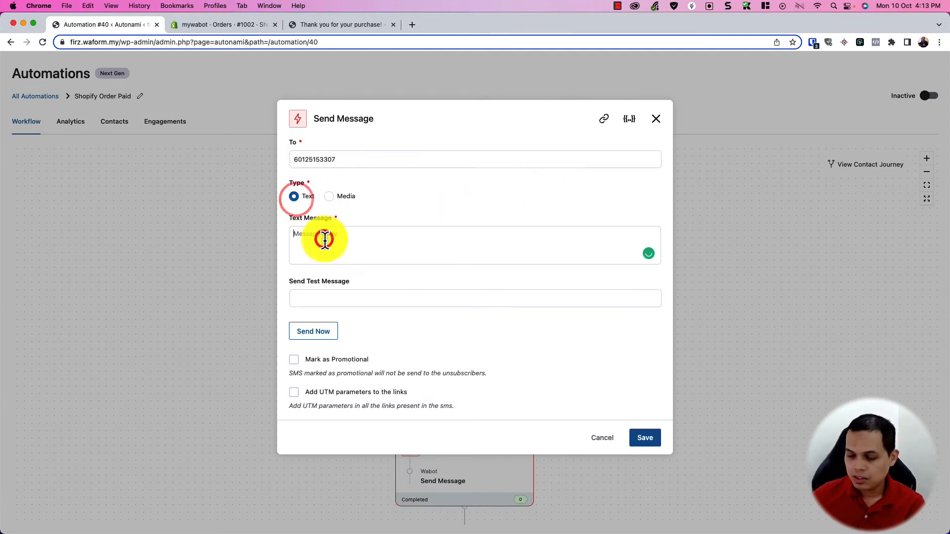
text(Hey Boss,)
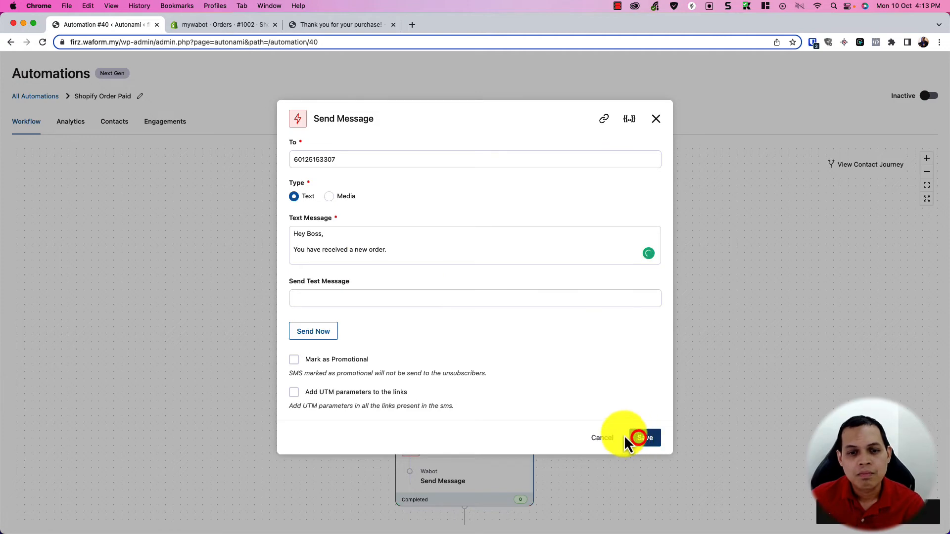
click(639, 437)
Step: Move through the workflow and insert a new step after Step 7
scroll(678, 348, down, 5)
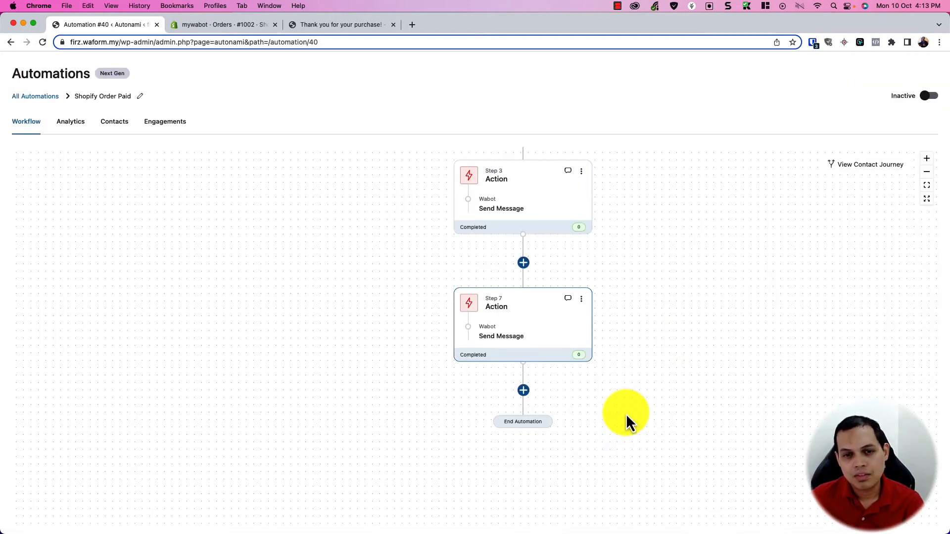
drag(627, 416, 568, 375)
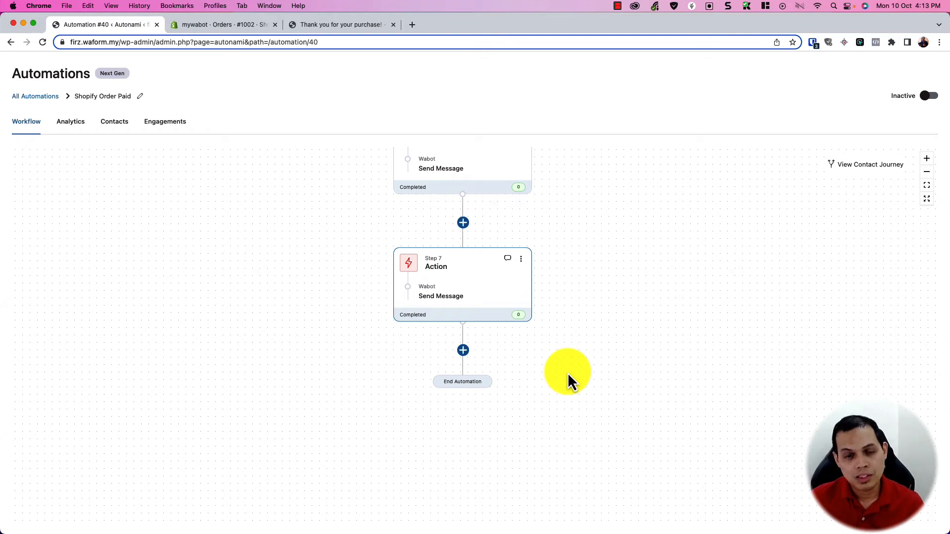
drag(496, 225, 490, 305)
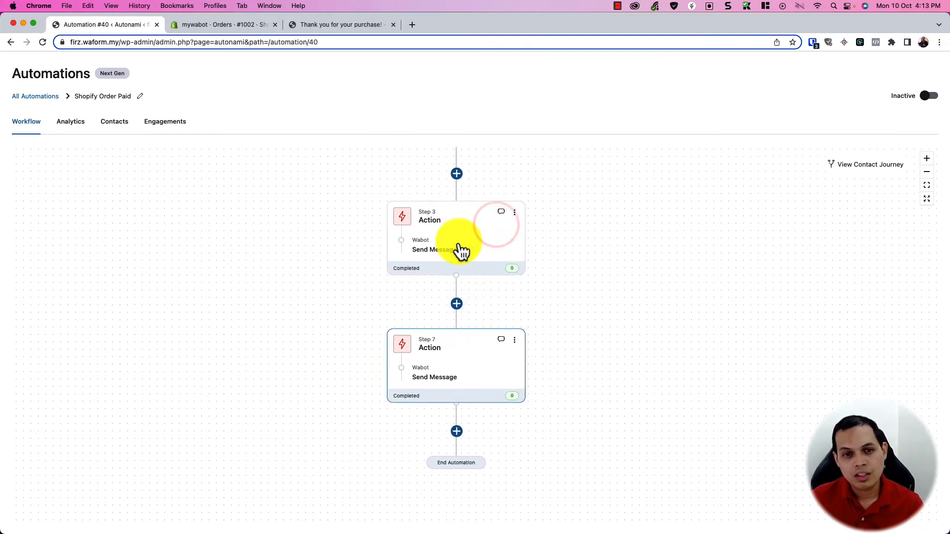
drag(543, 432, 542, 384)
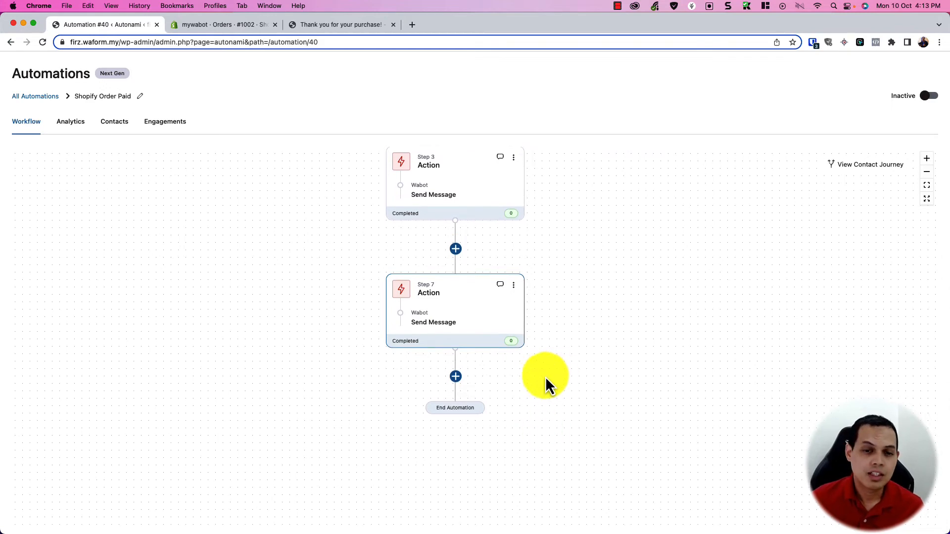
click(455, 377)
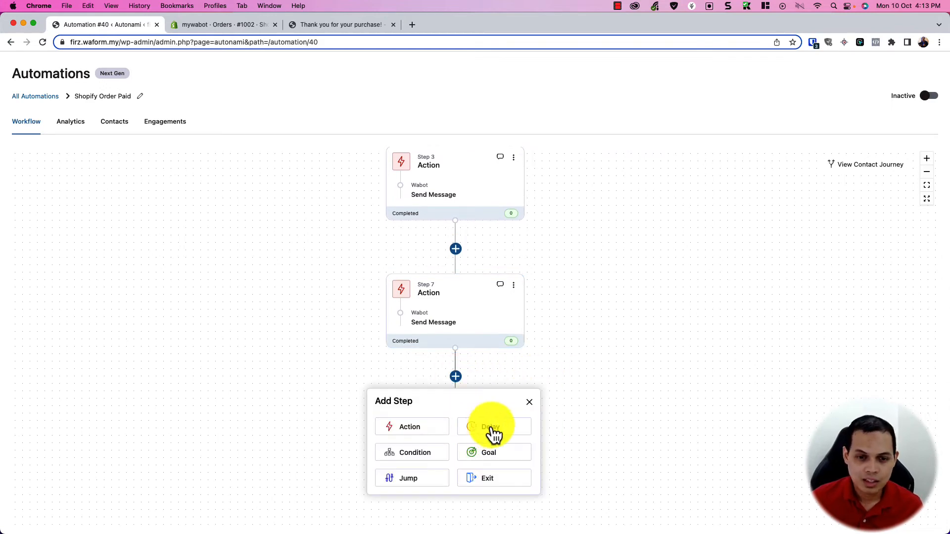
Step: Make the new step a 3-day delay until 10:30 AM in the contact's timezone
click(489, 429)
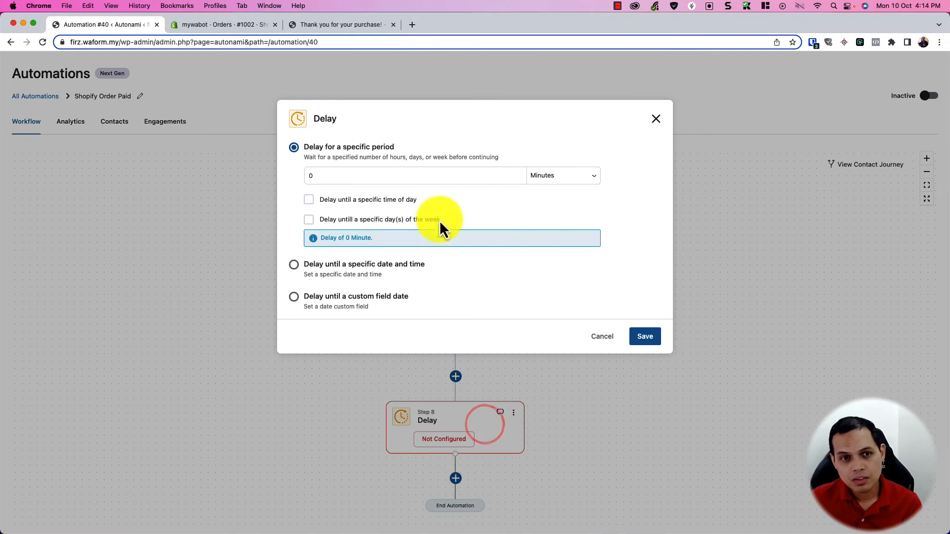
key(BackSpace)
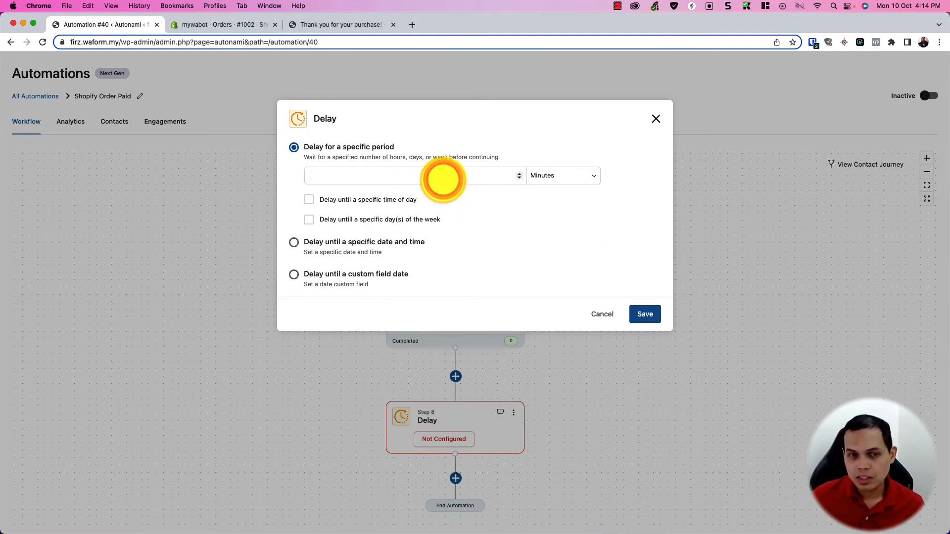
text(3)
click(550, 177)
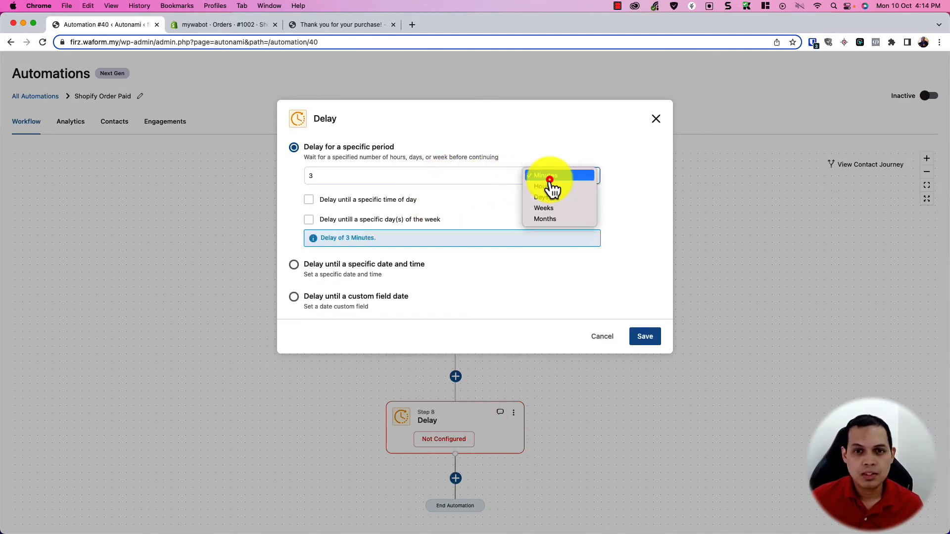
click(554, 198)
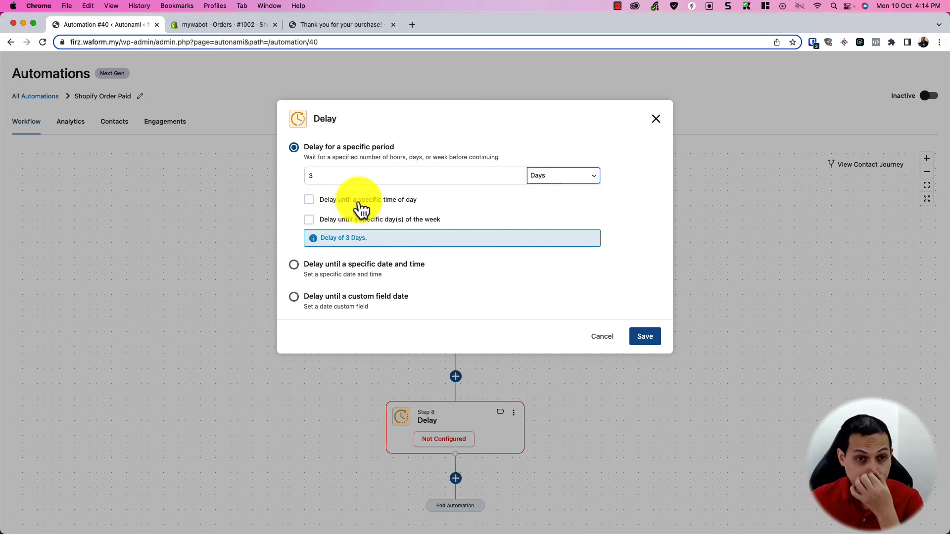
click(361, 200)
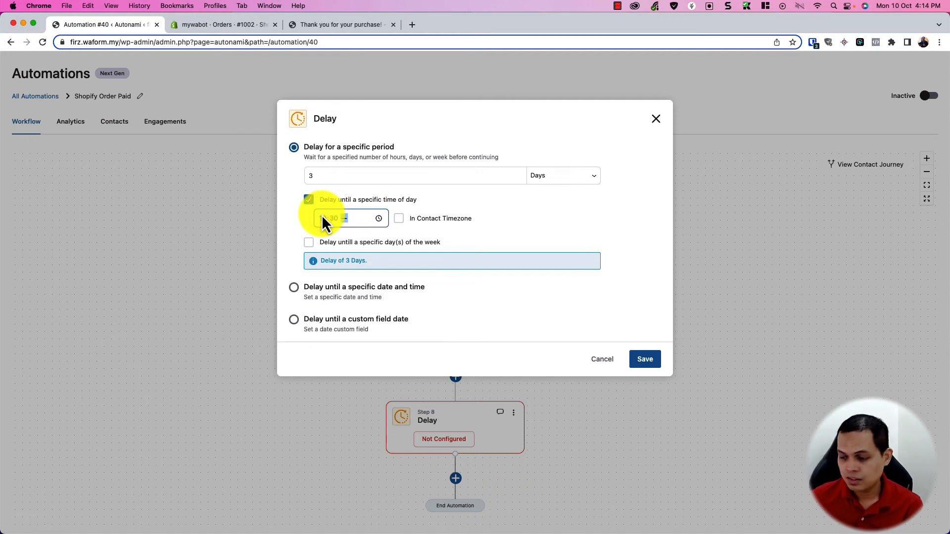
text(a)
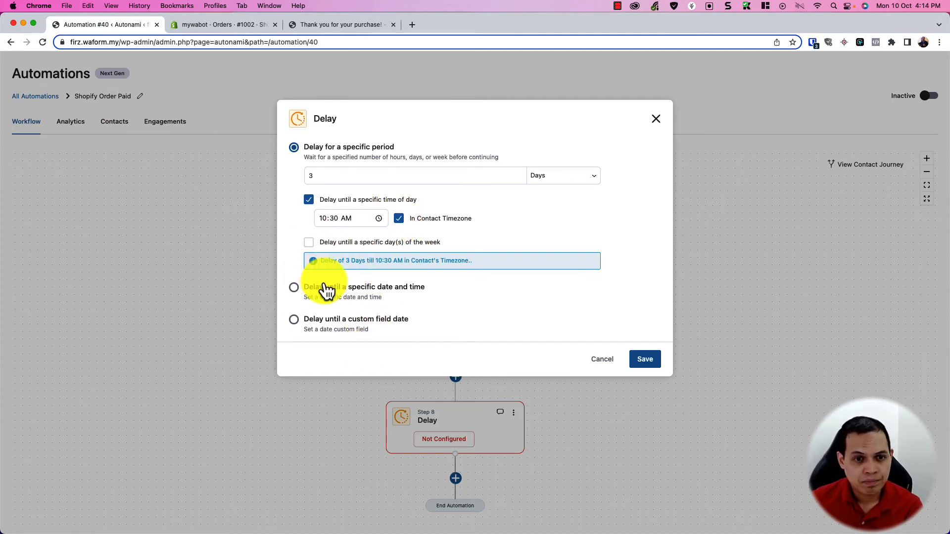
click(646, 360)
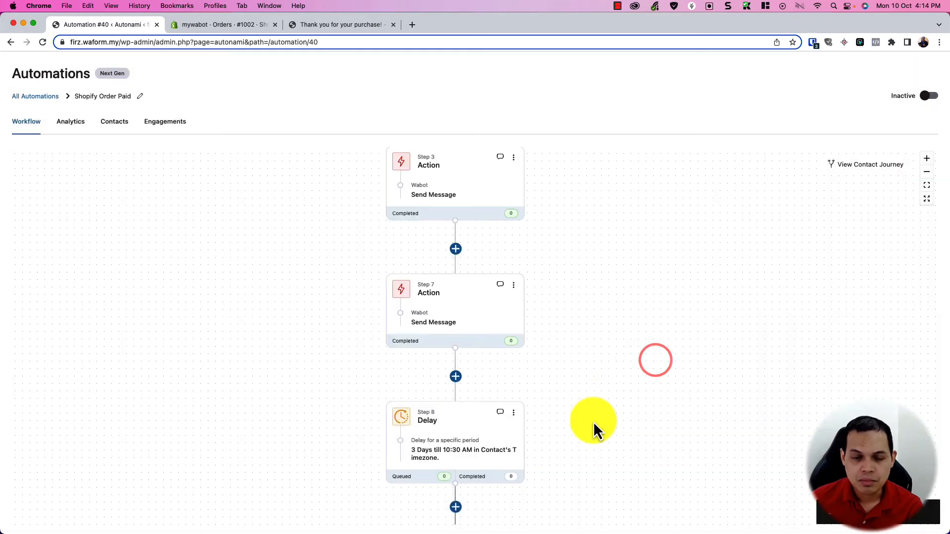
Step: Add a Wabot Send Message action addressed to the {{contact_phone}} merge tag
click(594, 423)
click(504, 365)
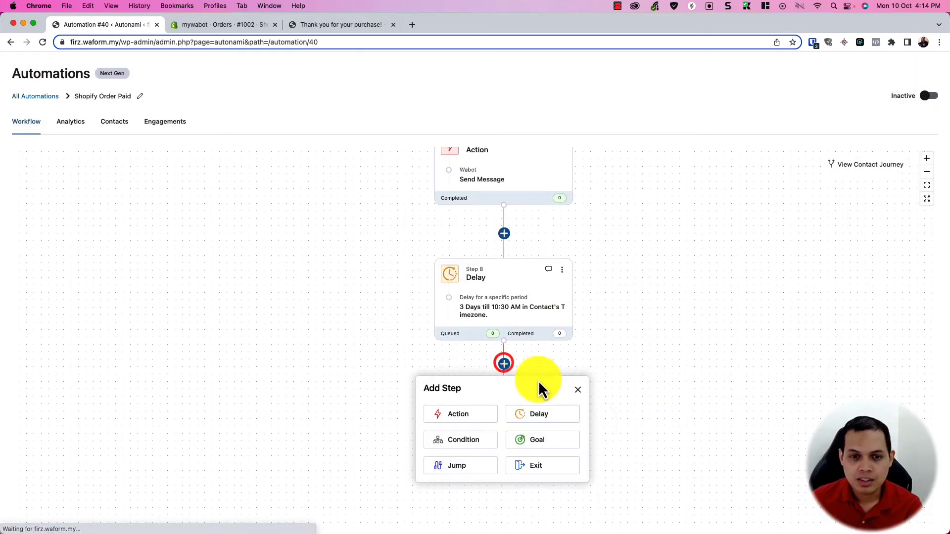
click(477, 423)
scroll(445, 302, down, 2)
click(467, 309)
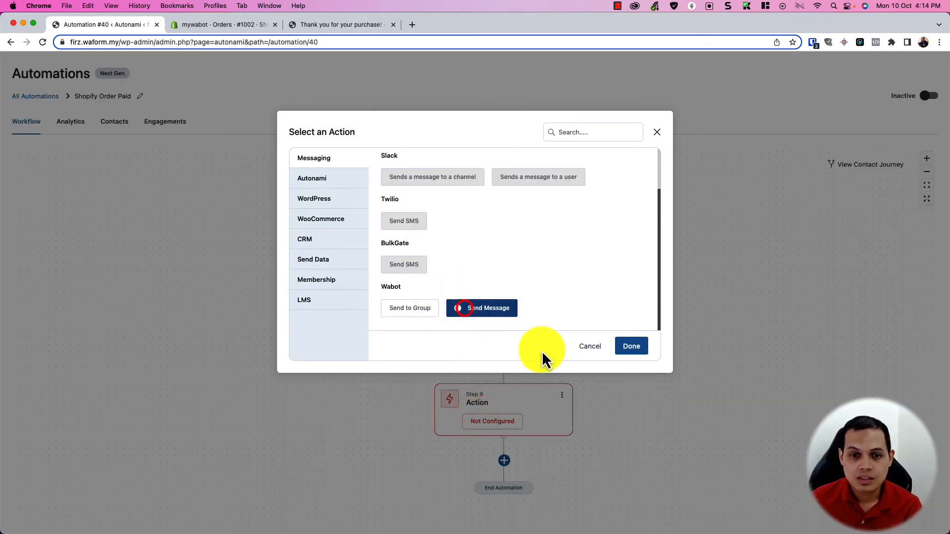
click(630, 346)
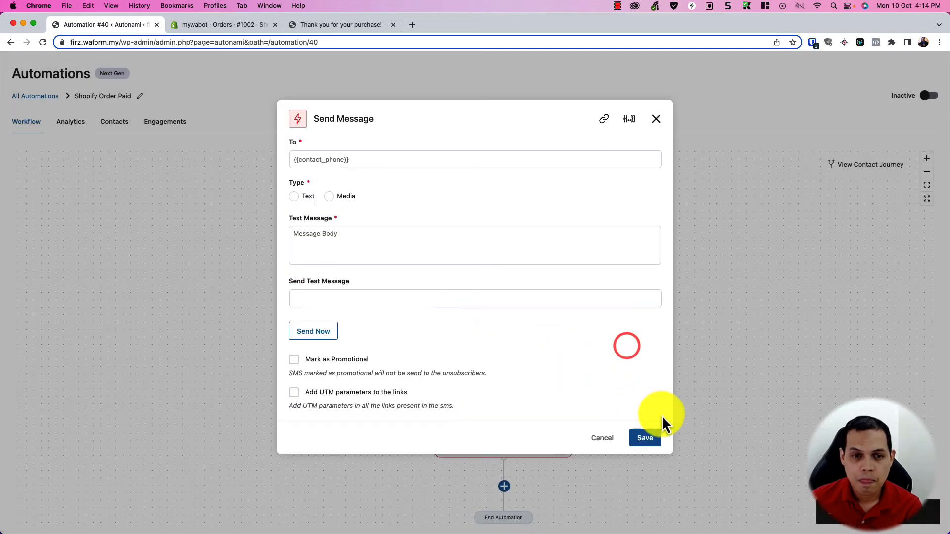
click(422, 161)
click(630, 119)
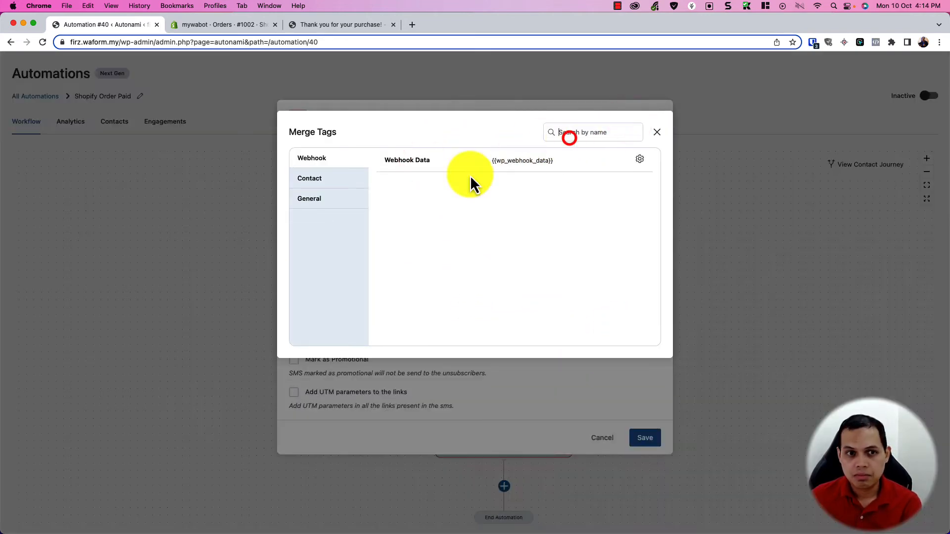
click(336, 179)
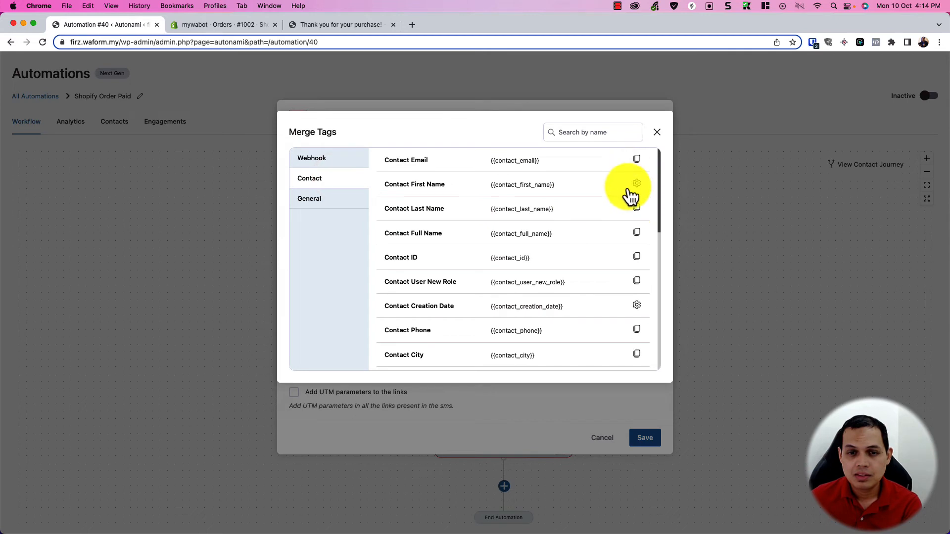
click(637, 328)
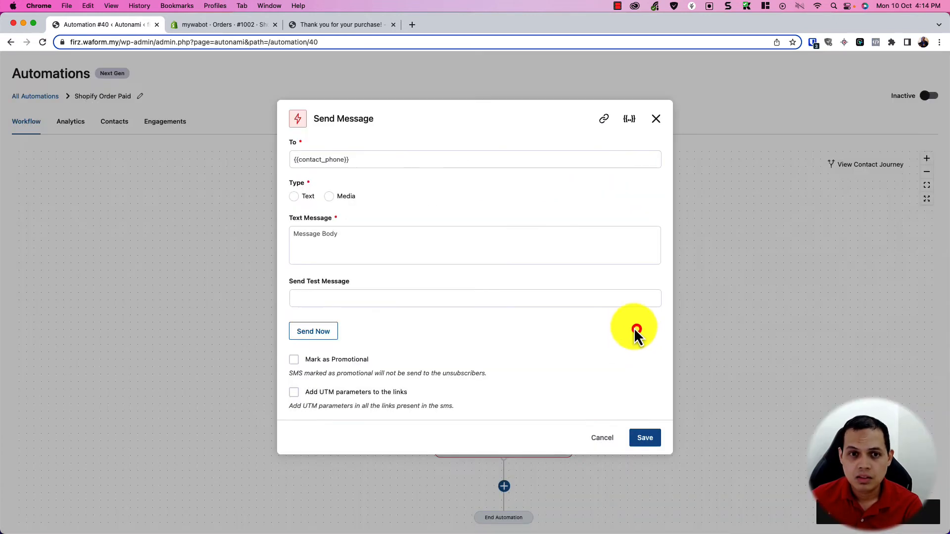
Step: Write a plain text message asking whether the customer has received their order, and save it
click(417, 163)
click(294, 197)
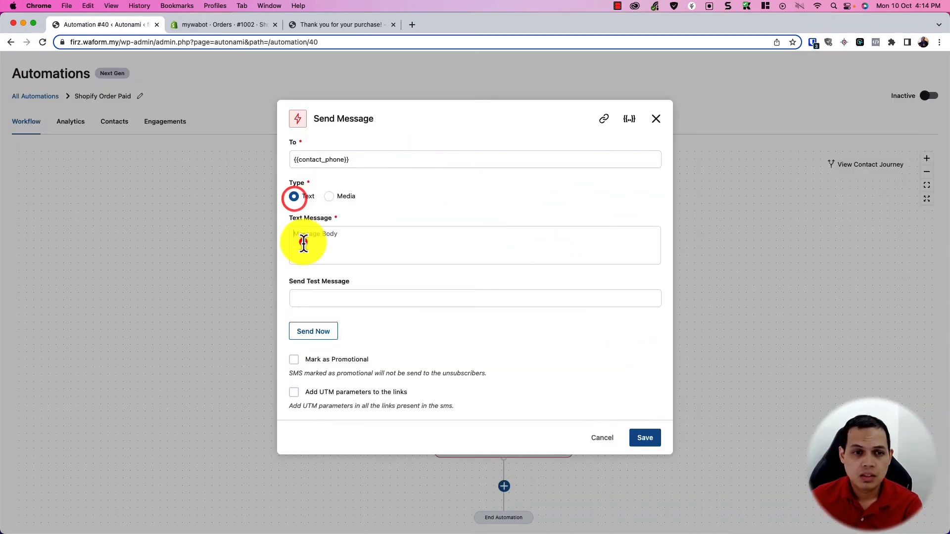
click(303, 241)
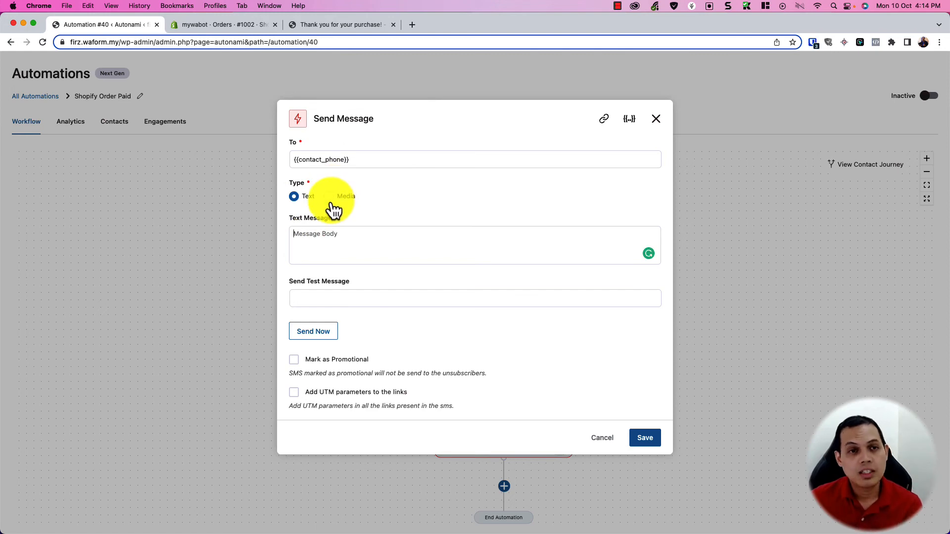
click(332, 196)
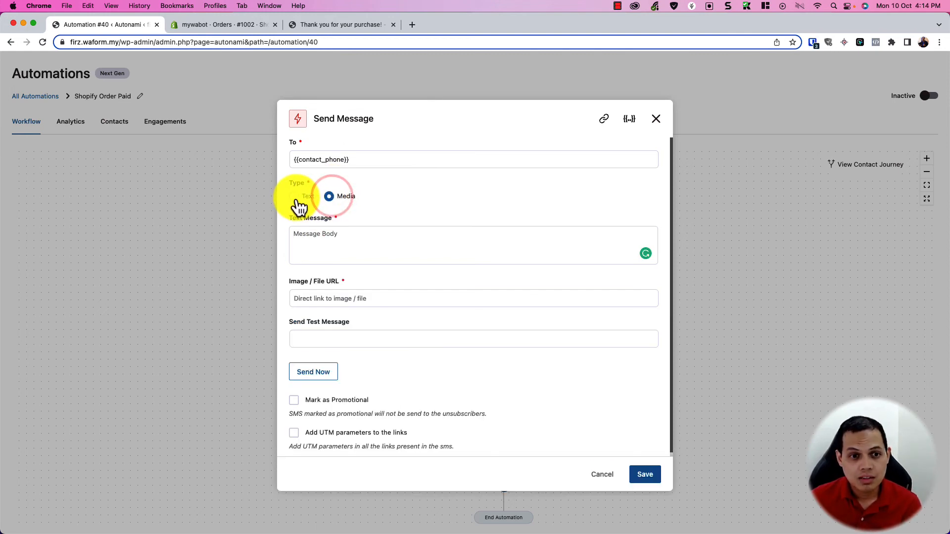
click(296, 198)
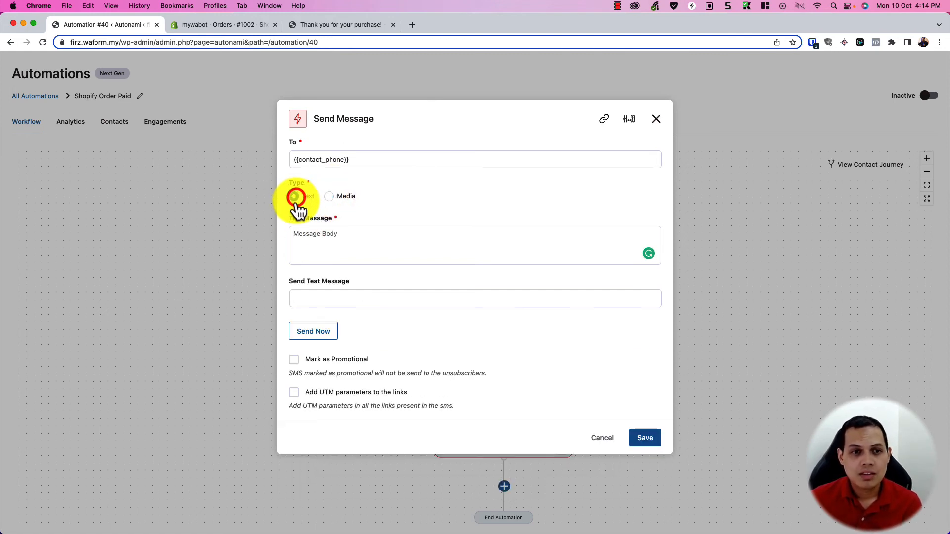
click(303, 241)
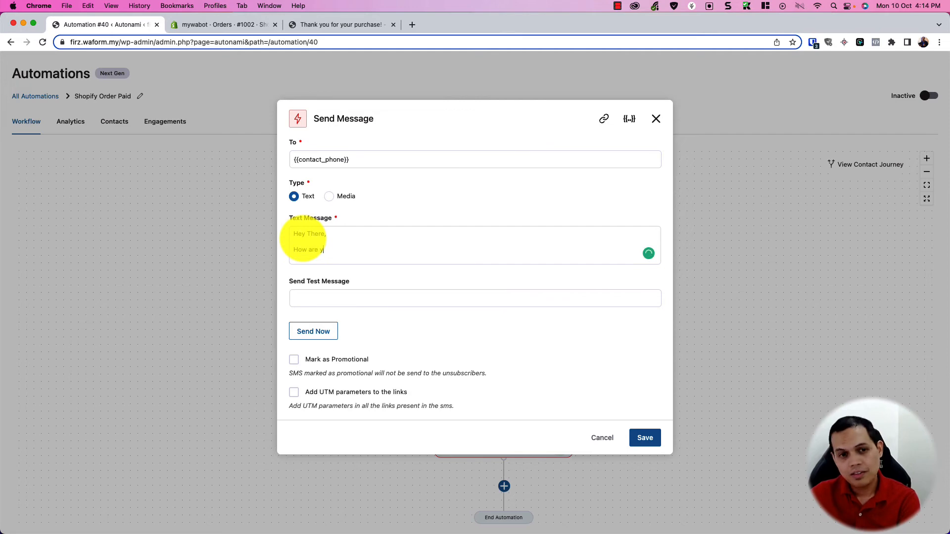
text(ou doing? Have you received your order?)
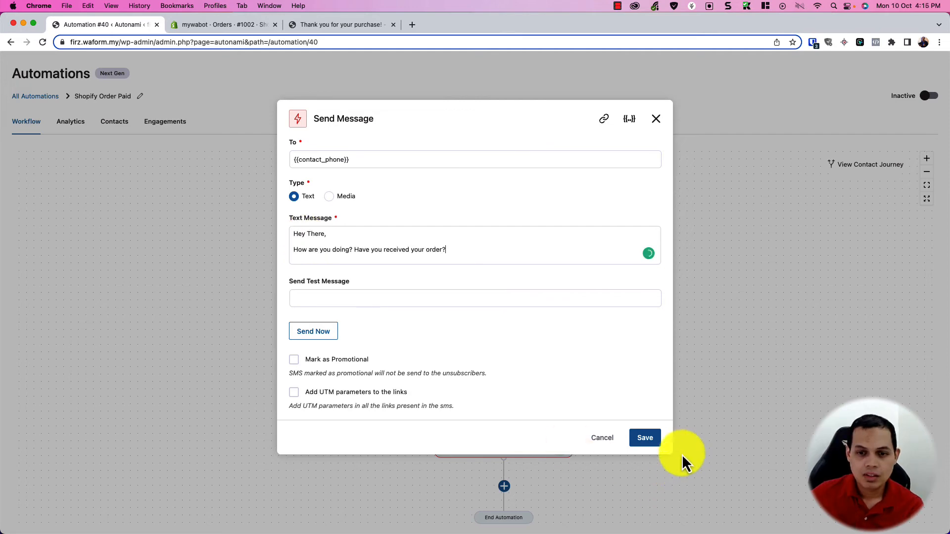
click(656, 439)
drag(659, 479, 598, 388)
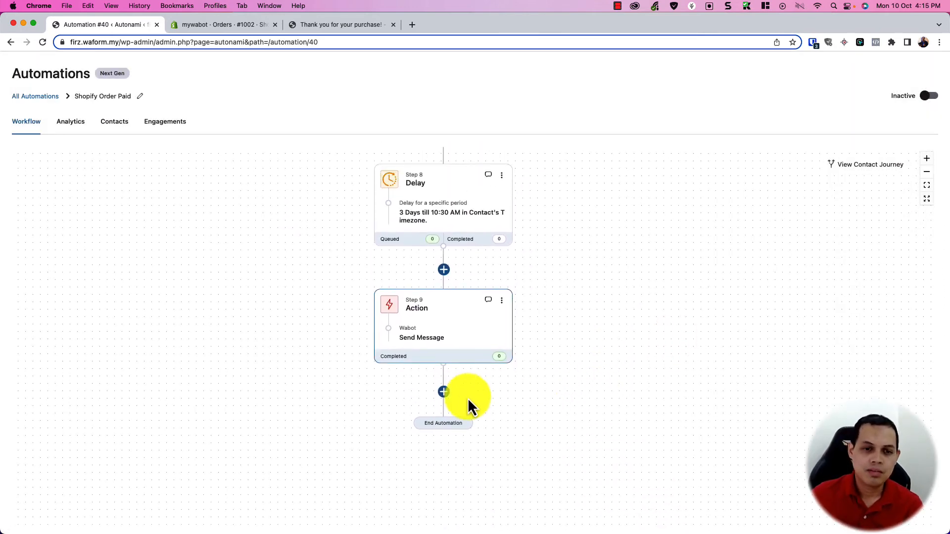
Step: Add a 14-day delay after Step 9 that waits until 2:30 PM in the contact's timezone
click(444, 392)
click(468, 444)
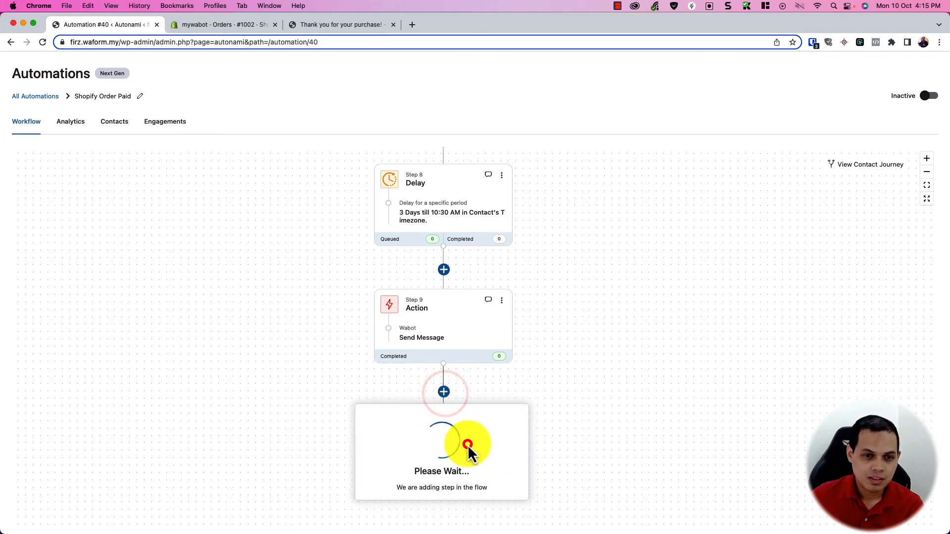
click(348, 183)
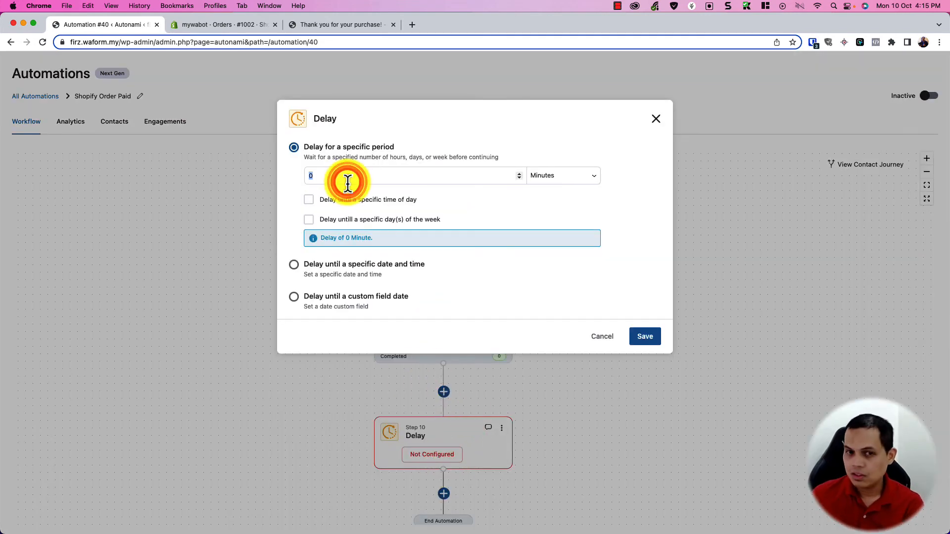
text(14)
click(525, 176)
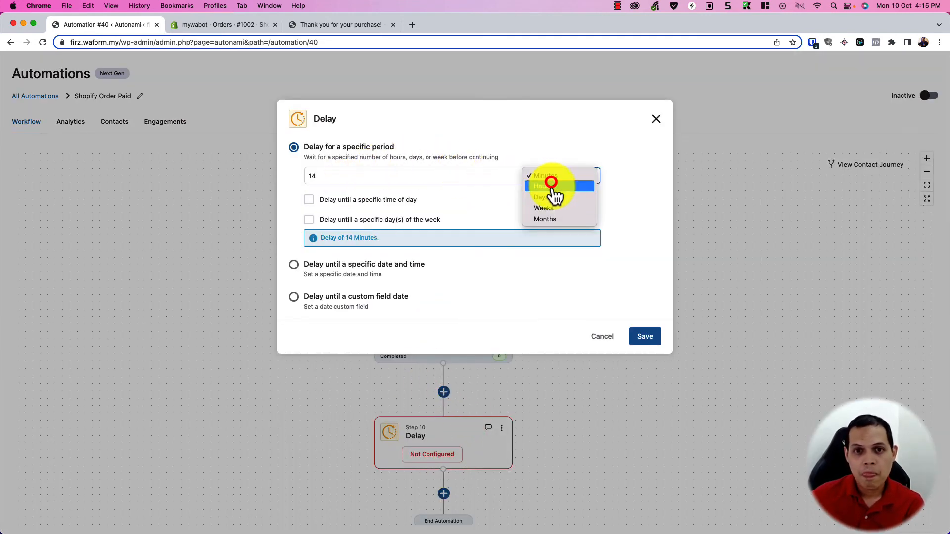
click(553, 198)
click(395, 200)
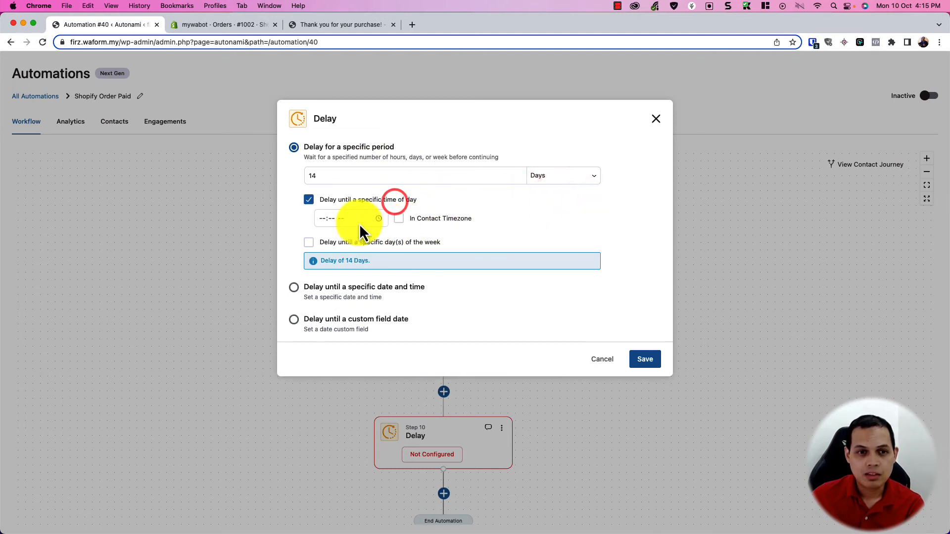
click(317, 222)
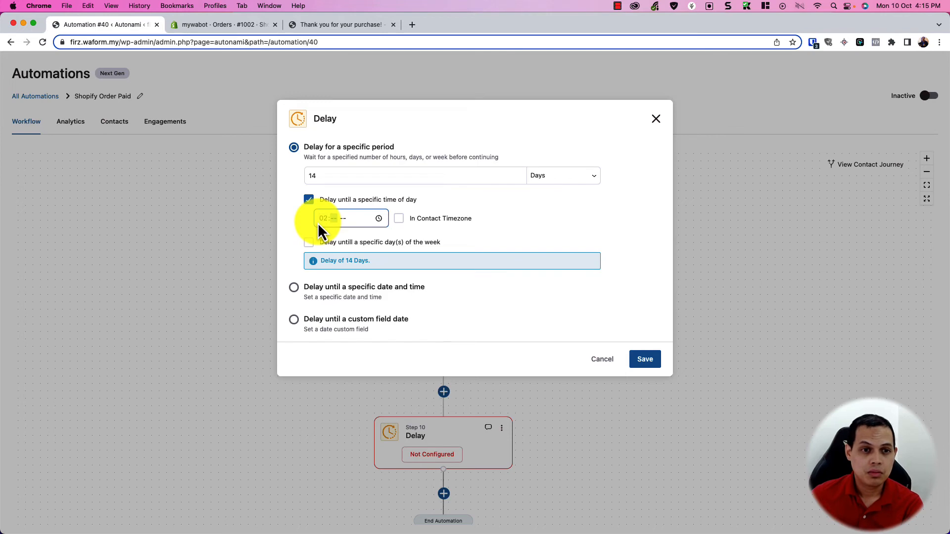
text(p)
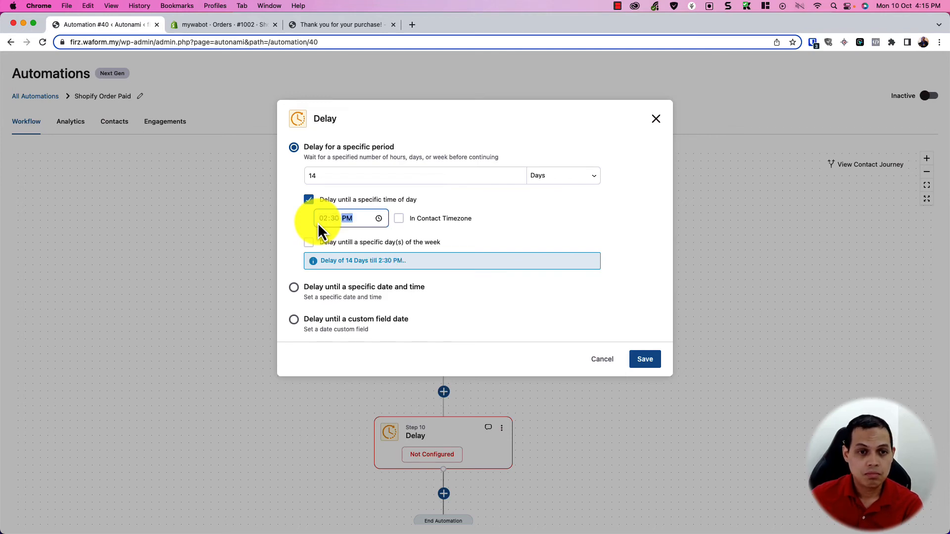
click(399, 218)
click(644, 360)
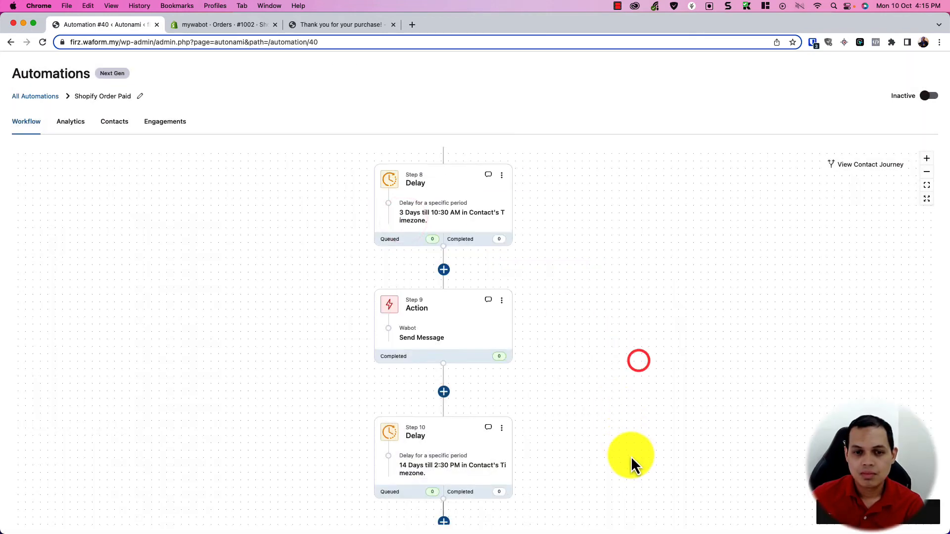
Step: Add a Wabot text message "Hey Again! What's up?" to {{contact_phone}} and save it
drag(631, 455, 637, 362)
click(510, 366)
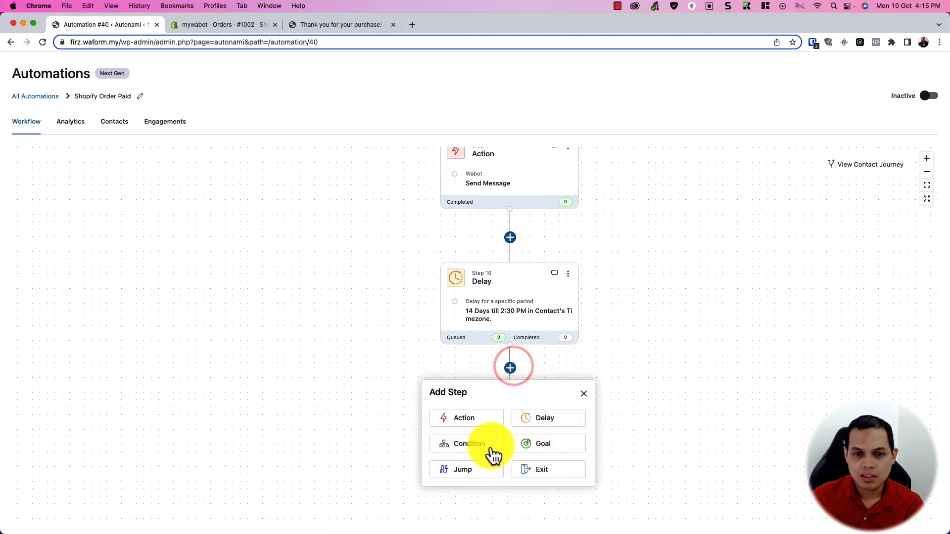
click(476, 417)
scroll(420, 319, down, 2)
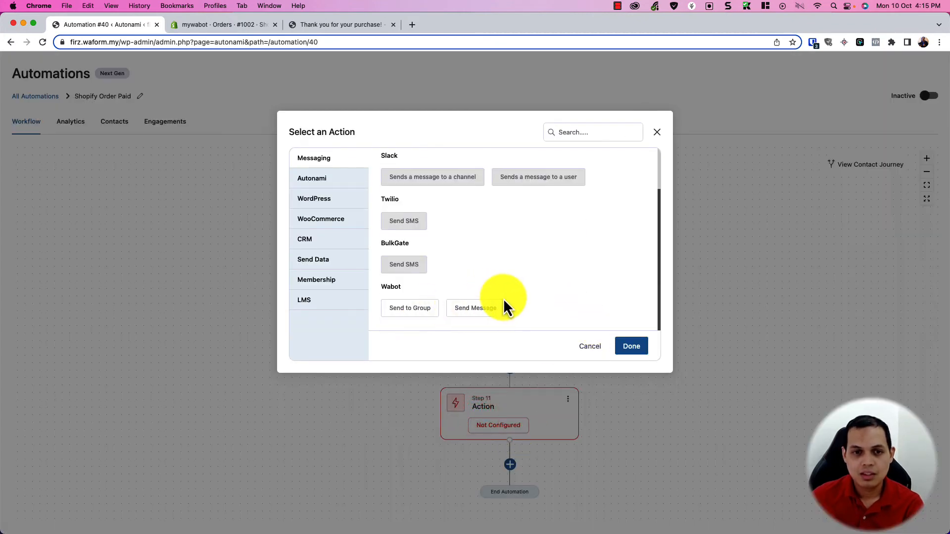
click(490, 309)
click(632, 347)
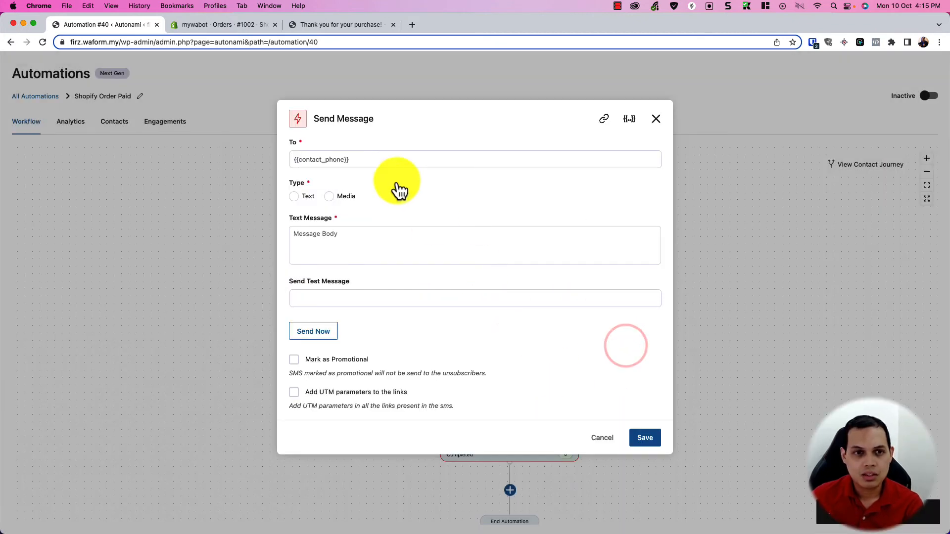
click(388, 159)
click(637, 120)
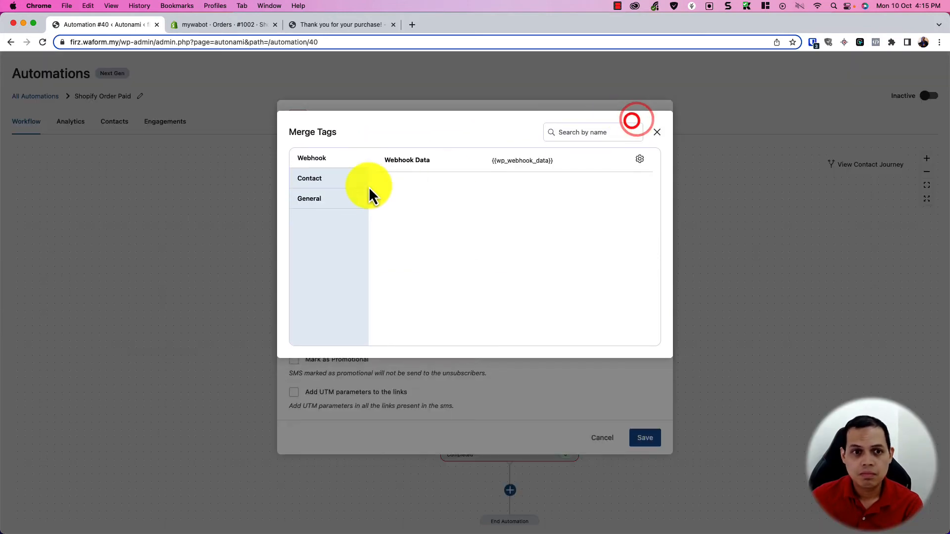
click(334, 178)
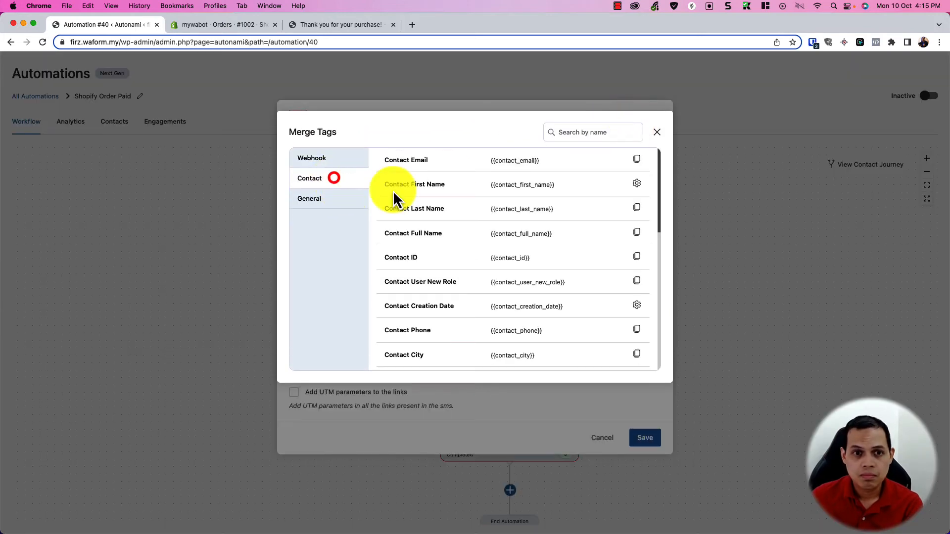
click(637, 330)
click(484, 160)
click(305, 197)
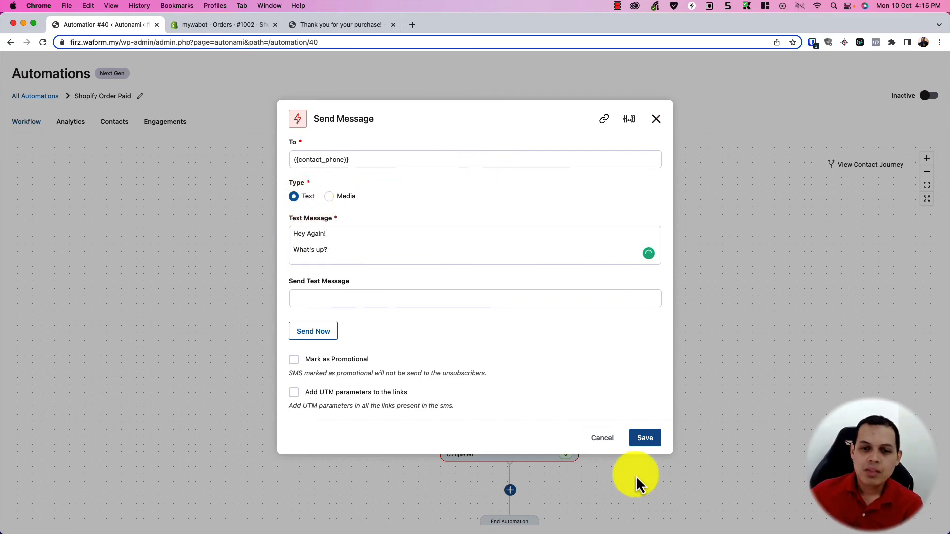
click(646, 438)
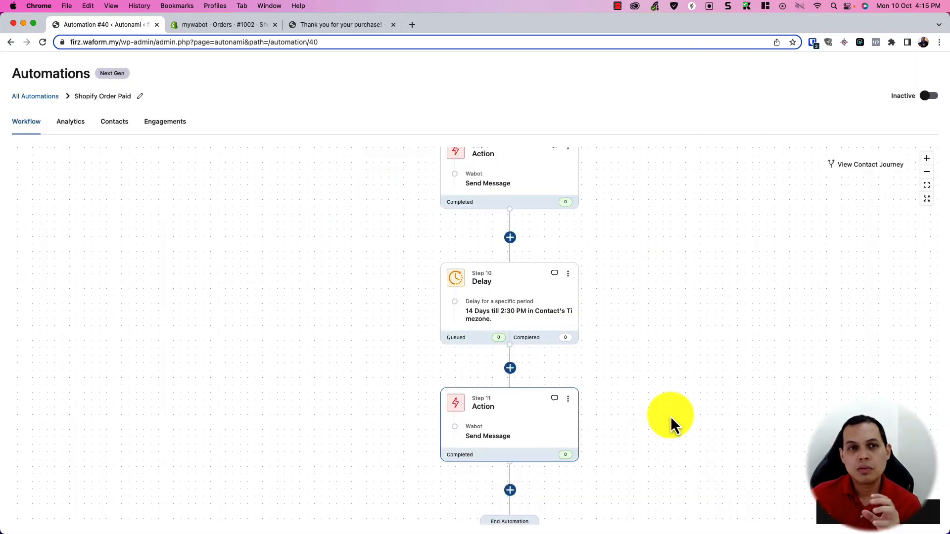
Step: Return to the top of the workflow and toggle the Shopify Order Paid automation to Active
drag(694, 358, 630, 333)
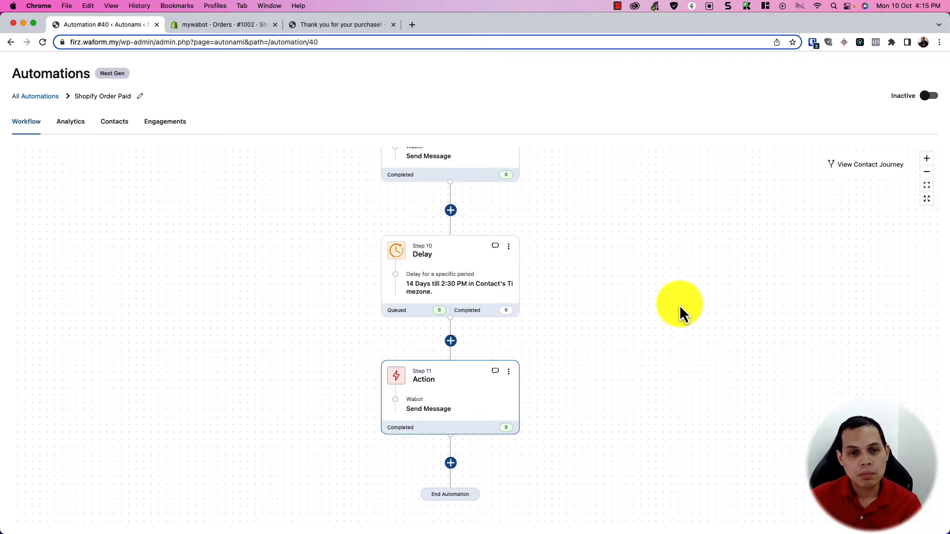
drag(619, 395, 625, 435)
drag(617, 293, 618, 456)
drag(619, 316, 626, 426)
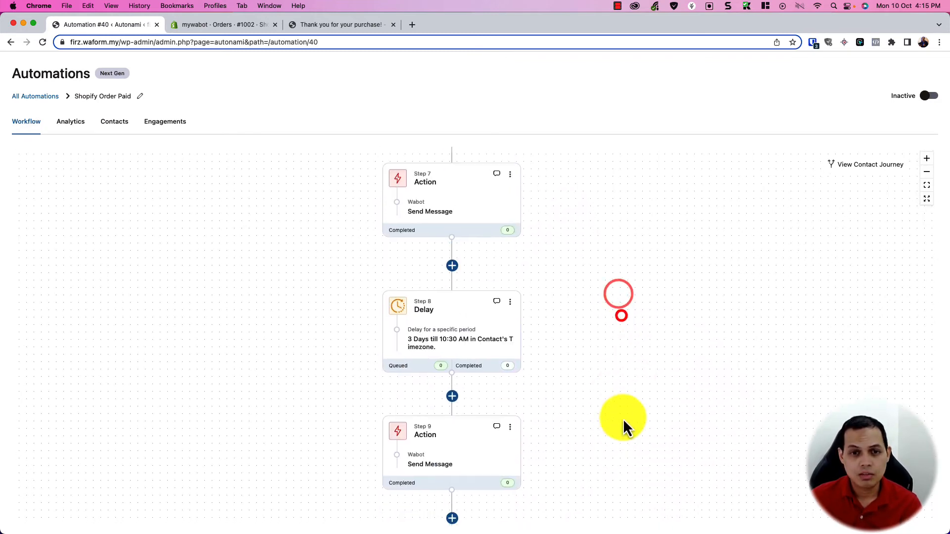
drag(618, 337, 607, 426)
drag(622, 274, 611, 474)
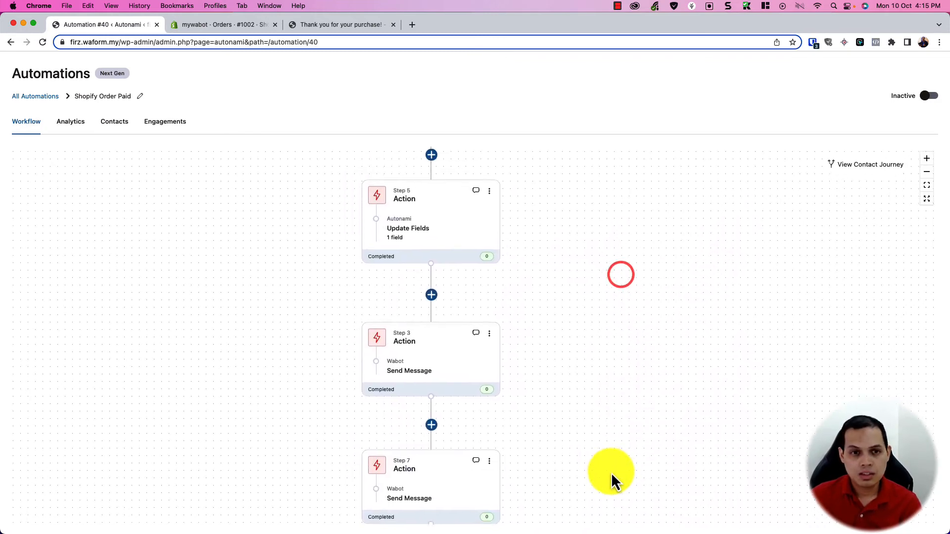
drag(582, 340, 604, 463)
drag(603, 315, 593, 371)
scroll(595, 368, down, 3)
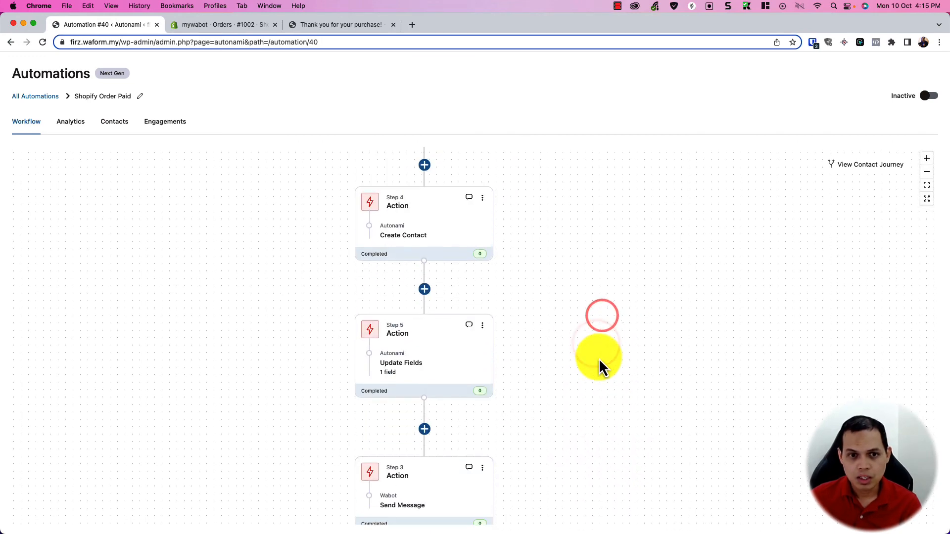
click(931, 98)
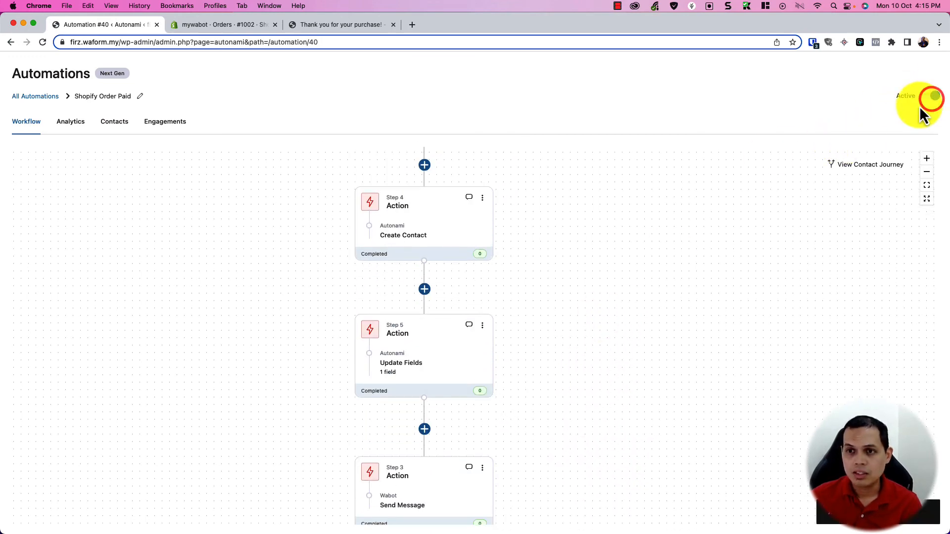
Step: Start another store purchase from the thank-you page and confirm the automation toggle is Active
click(227, 31)
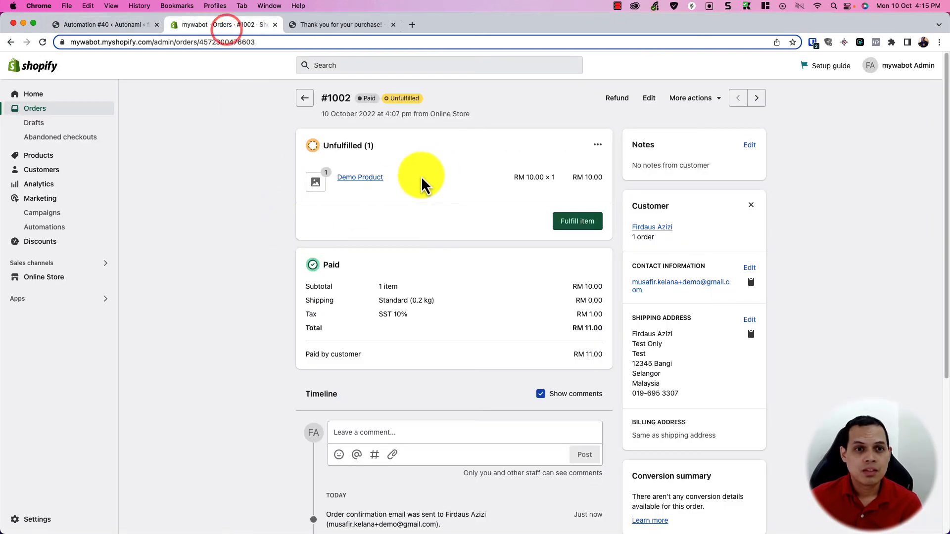
click(341, 25)
click(444, 466)
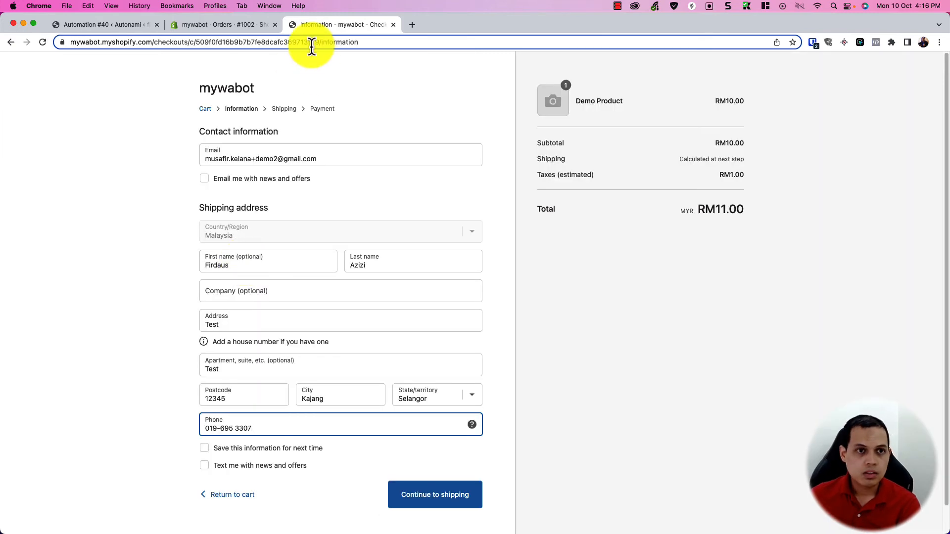
click(122, 27)
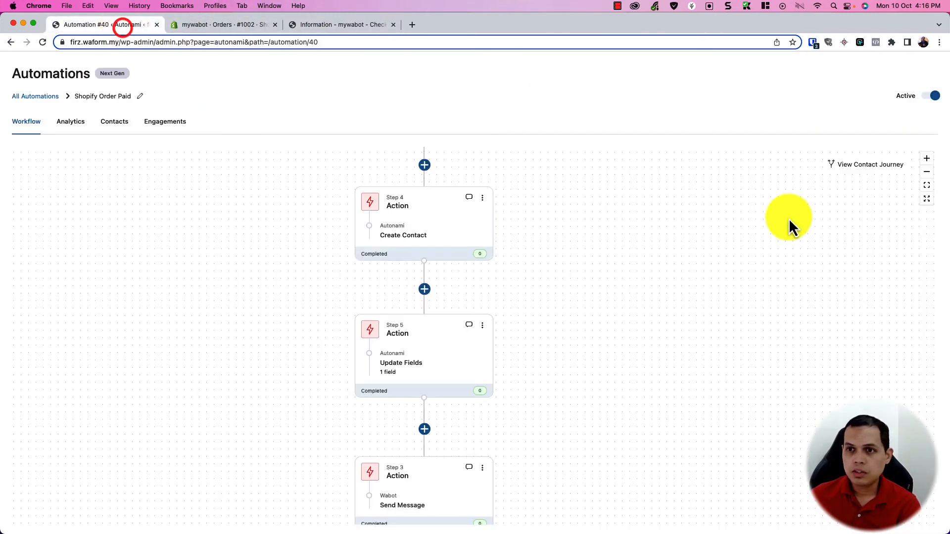
click(924, 98)
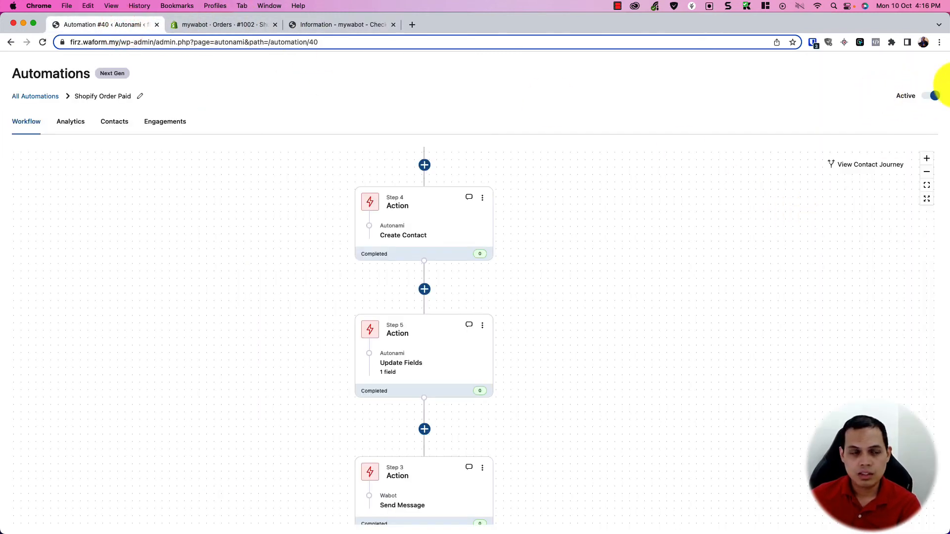
Step: Refresh the Automations list and return to the filled-in Demo Product checkout
click(49, 97)
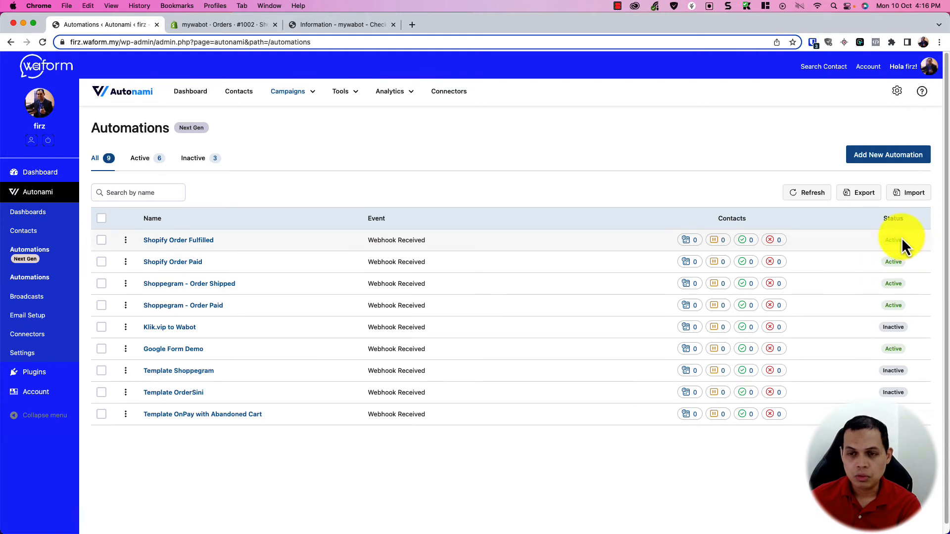
click(821, 197)
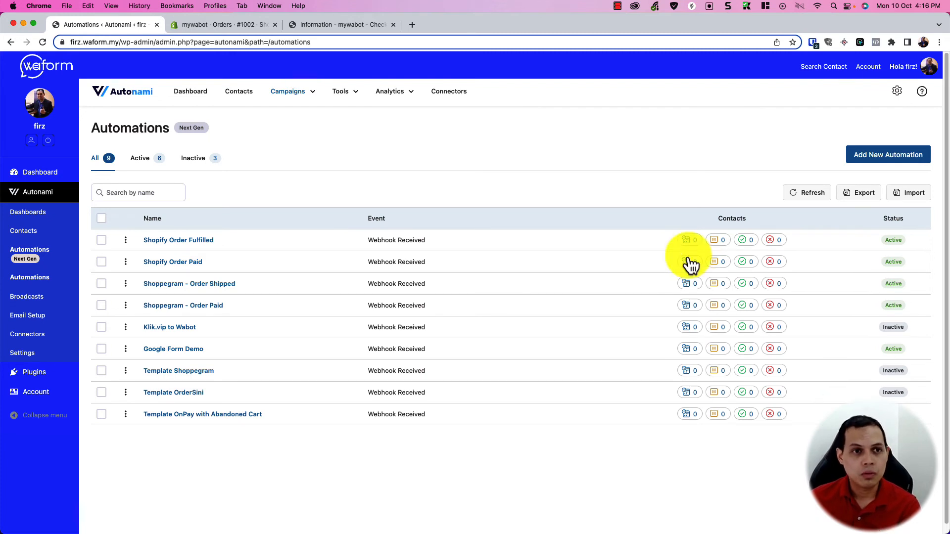
click(308, 28)
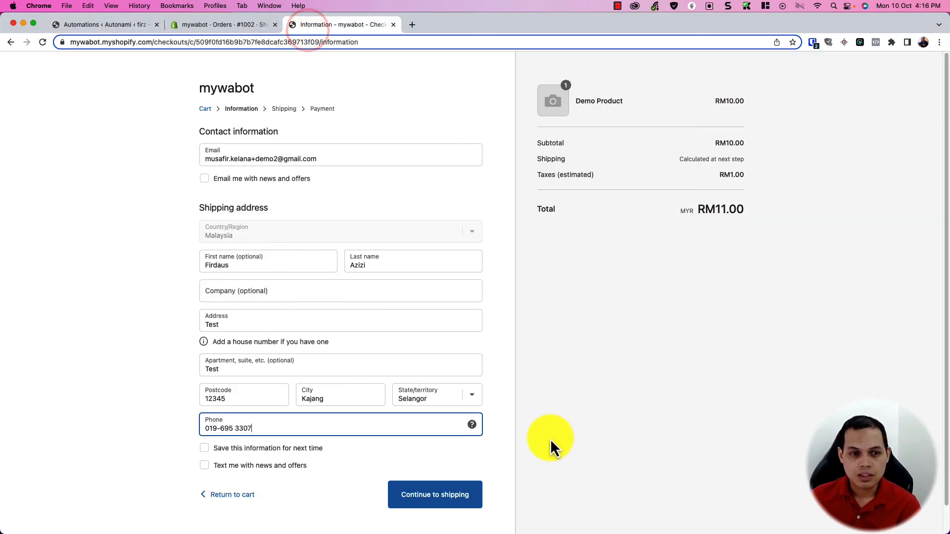
scroll(549, 445, down, 1)
Step: Continue the checkout to place the order, then open new order #1003 in the admin Orders list
click(429, 464)
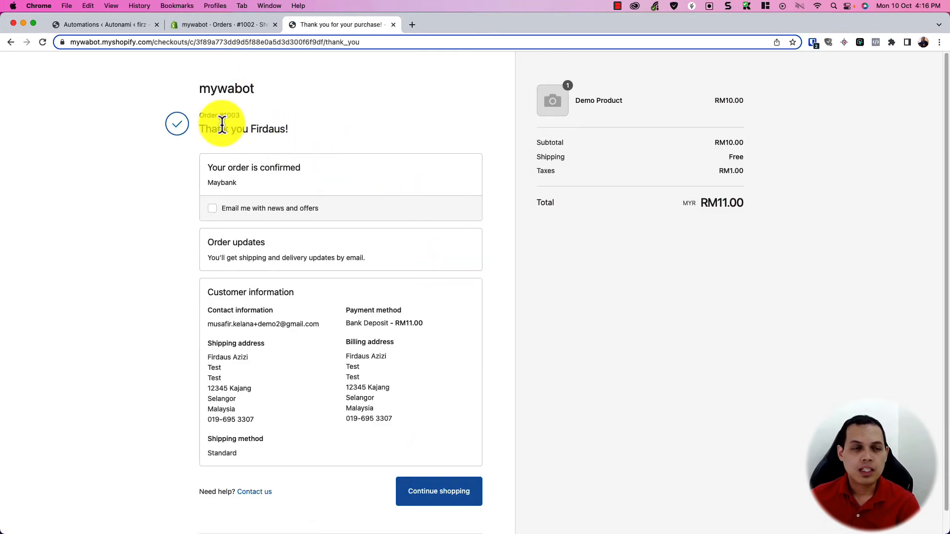
click(233, 28)
click(306, 98)
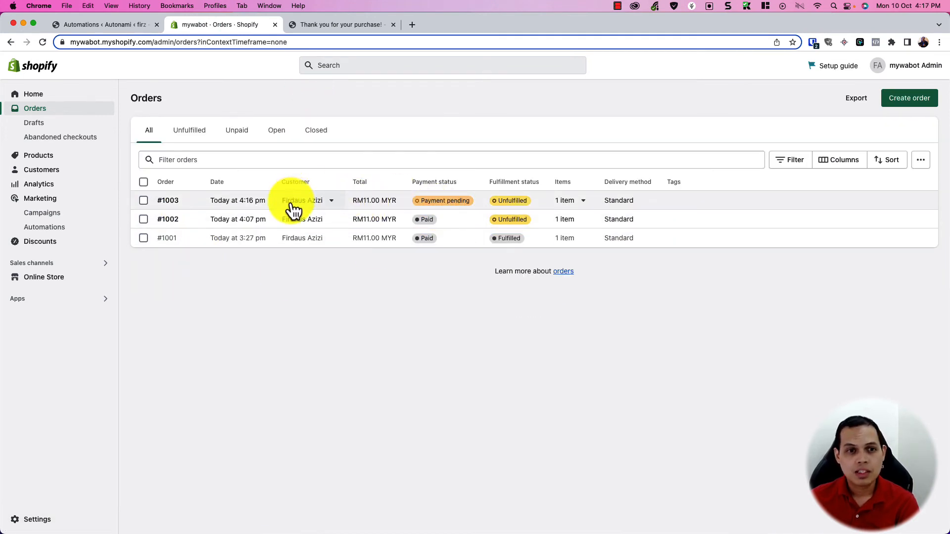
click(229, 201)
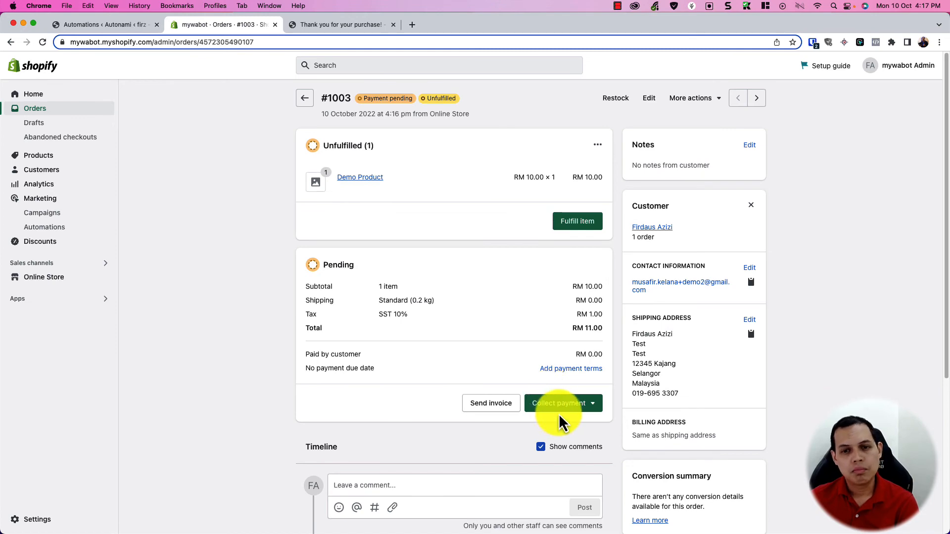
Step: Mark order #1003 as paid via Collect payment so it shows Paid at RM11.00
click(569, 403)
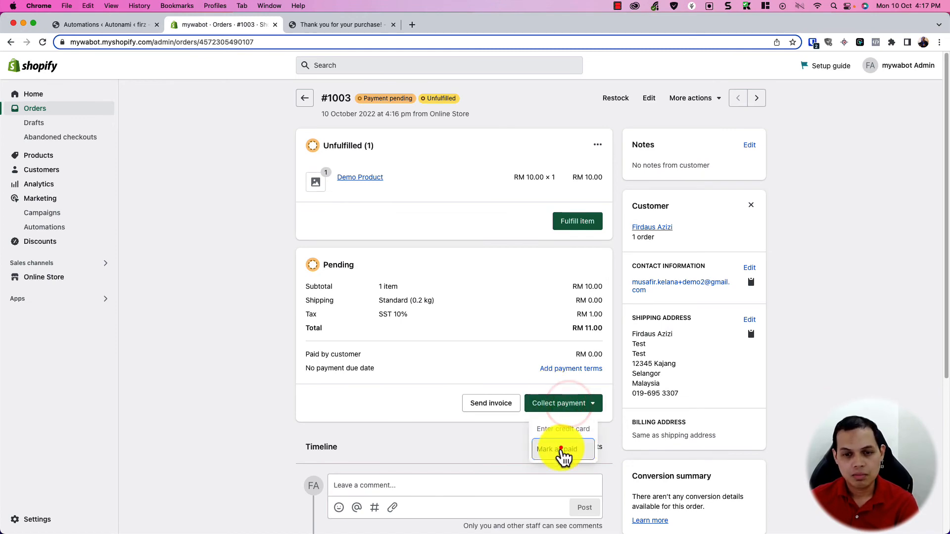
click(562, 449)
click(594, 347)
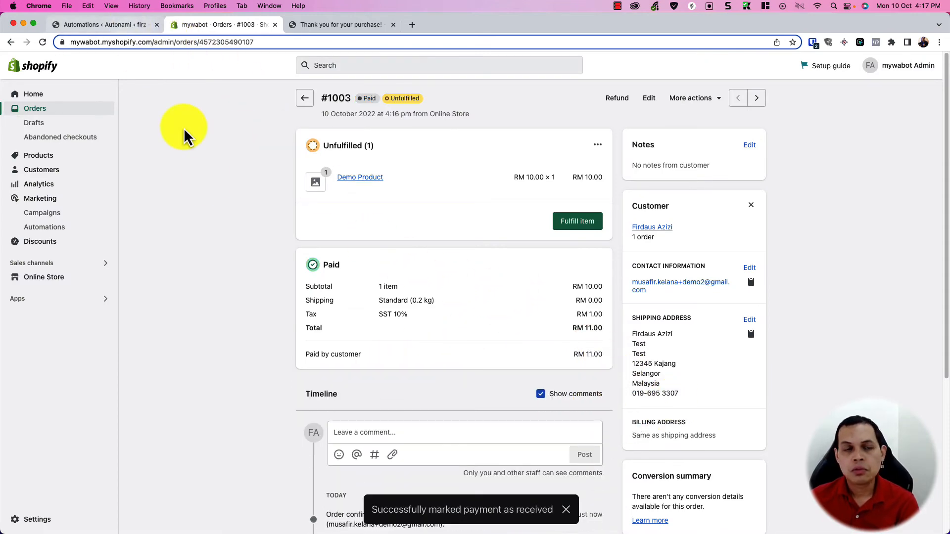
Step: Open the Shopify Order Paid workflow from its active contacts and refresh the step counts
click(123, 28)
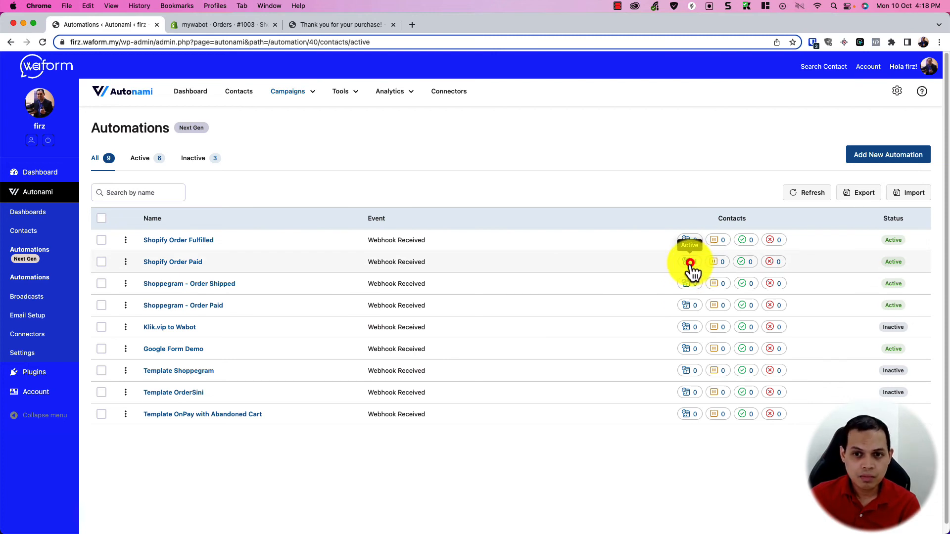
click(690, 263)
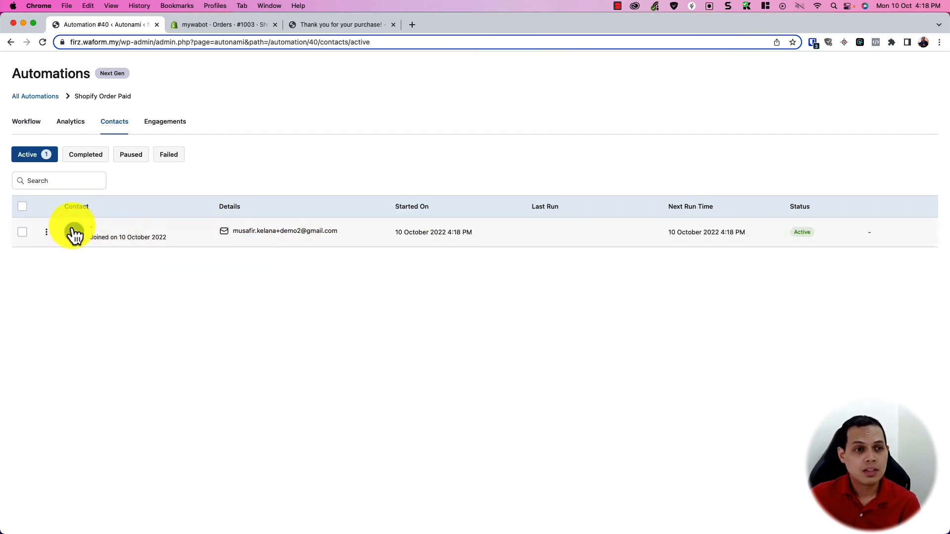
click(26, 124)
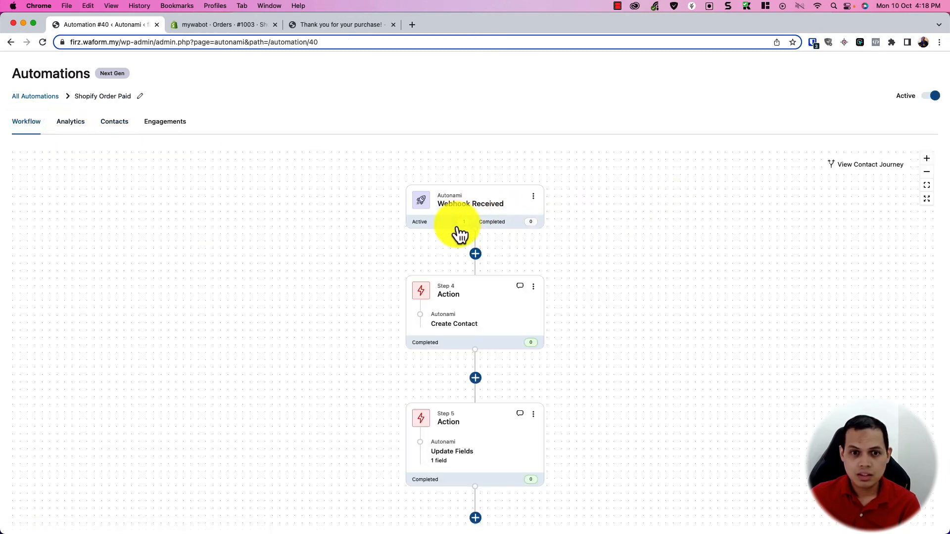
click(43, 42)
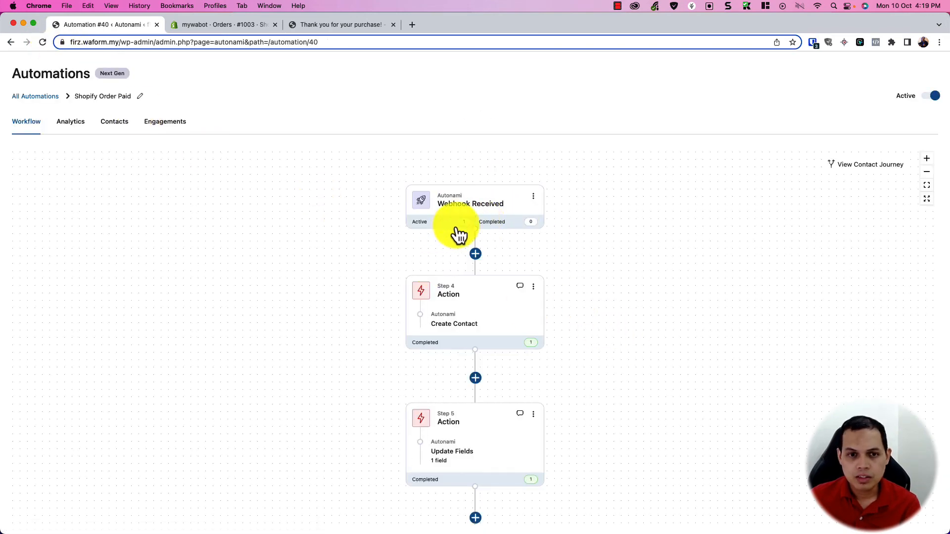
Step: View the paying contact's journey, then list the contacts in Shopify Order Paid
click(465, 223)
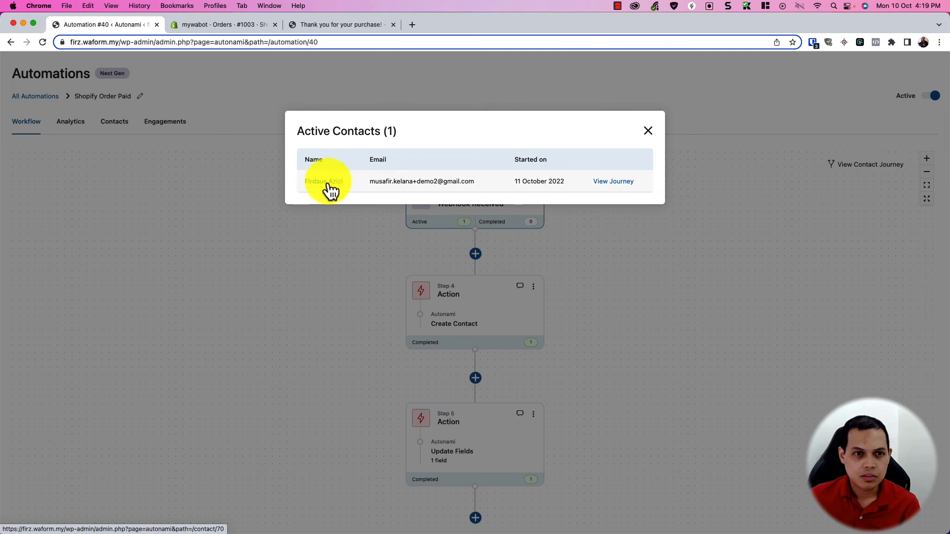
click(602, 182)
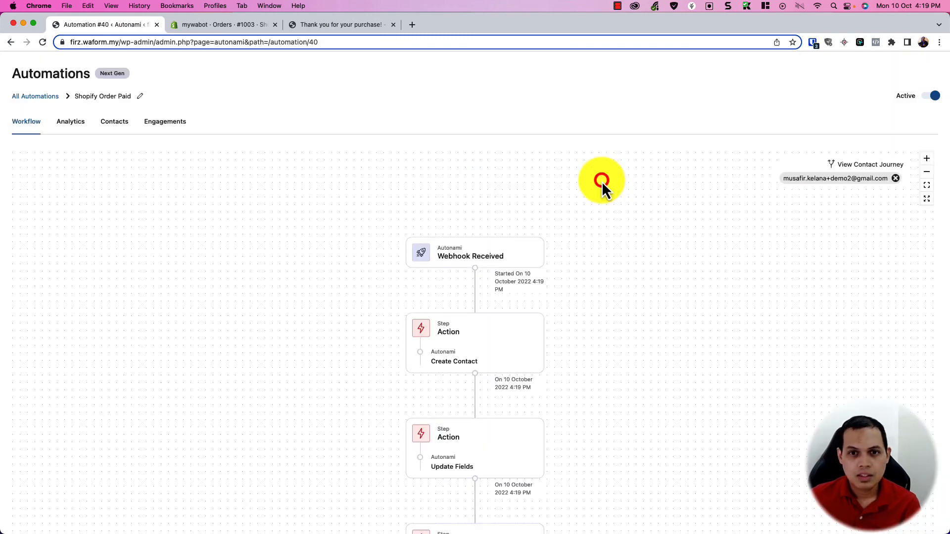
click(28, 122)
click(106, 122)
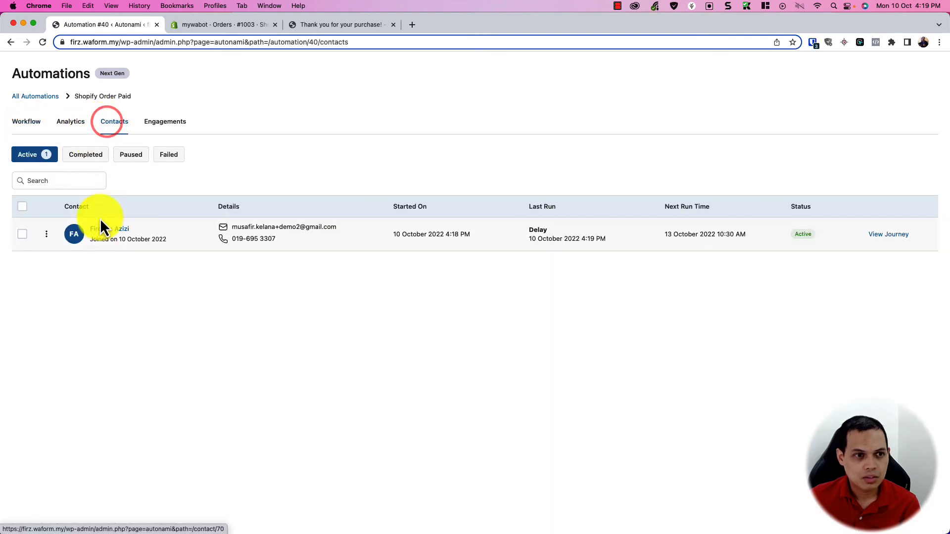
click(881, 243)
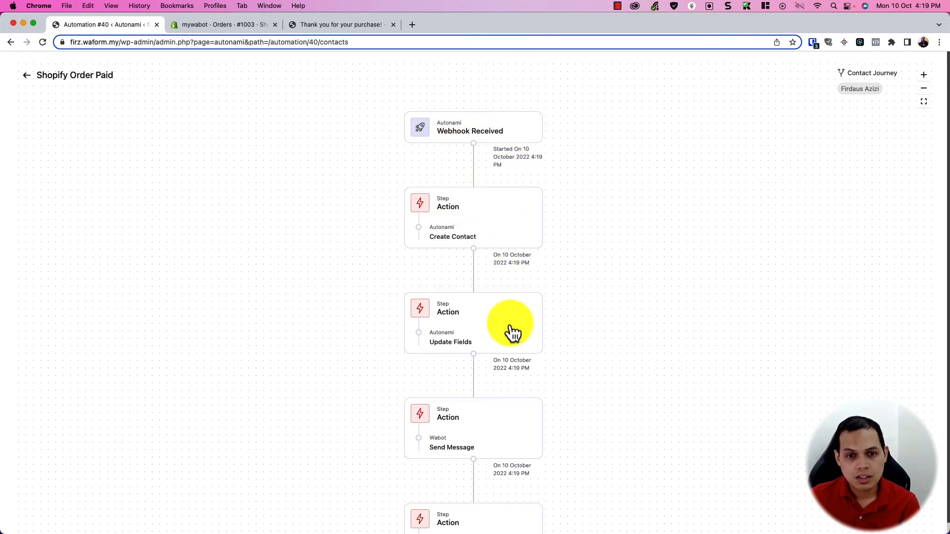
scroll(513, 329, down, 4)
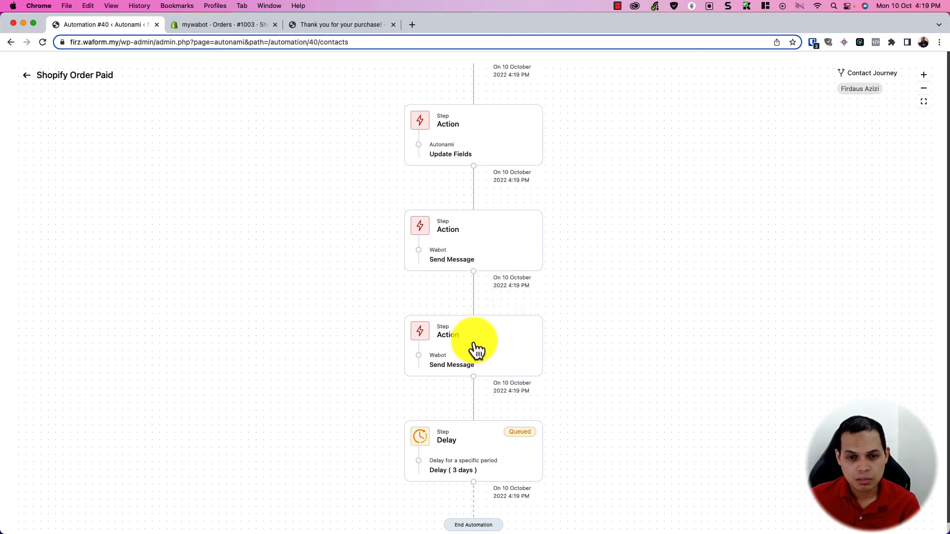
scroll(488, 449, down, 2)
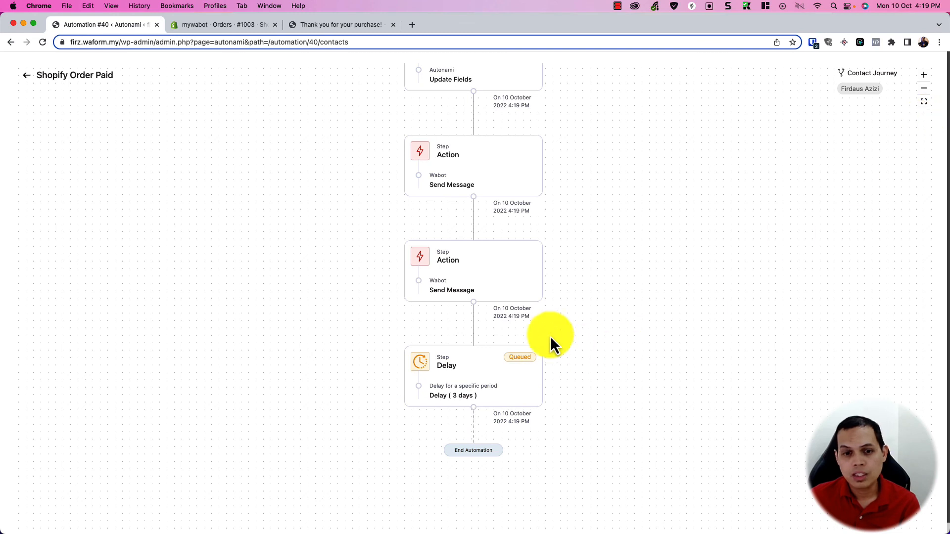
click(28, 76)
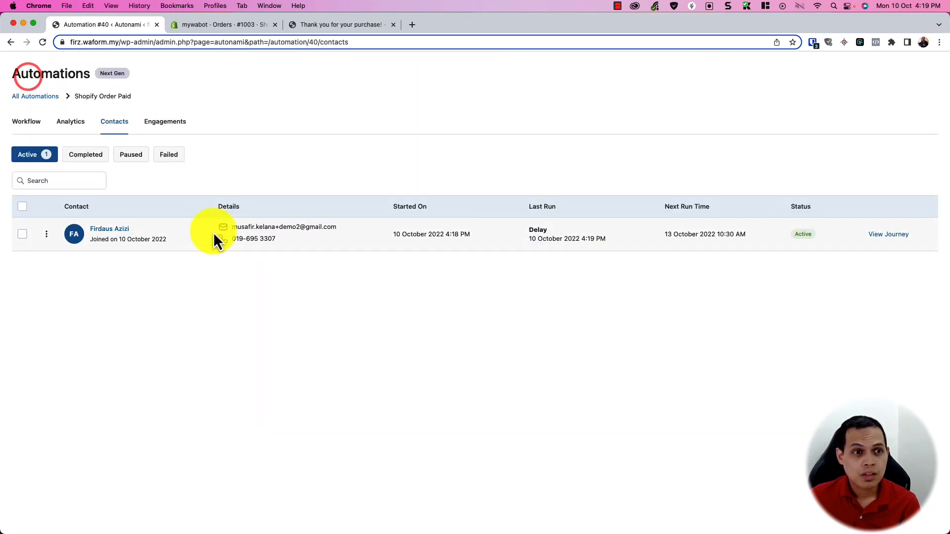
Step: Review the new contact's profile from All Contacts, then go to Automations (Next Gen)
click(114, 230)
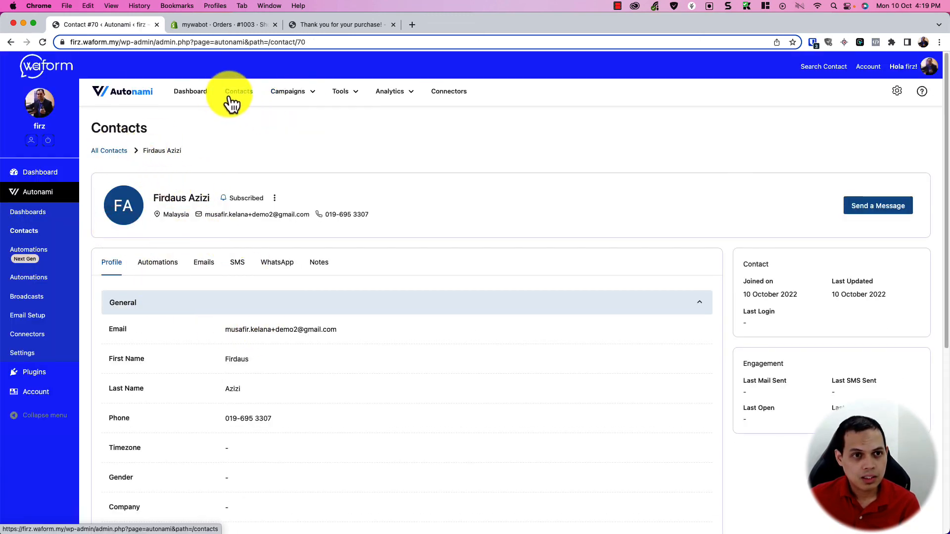
scroll(183, 439, down, 6)
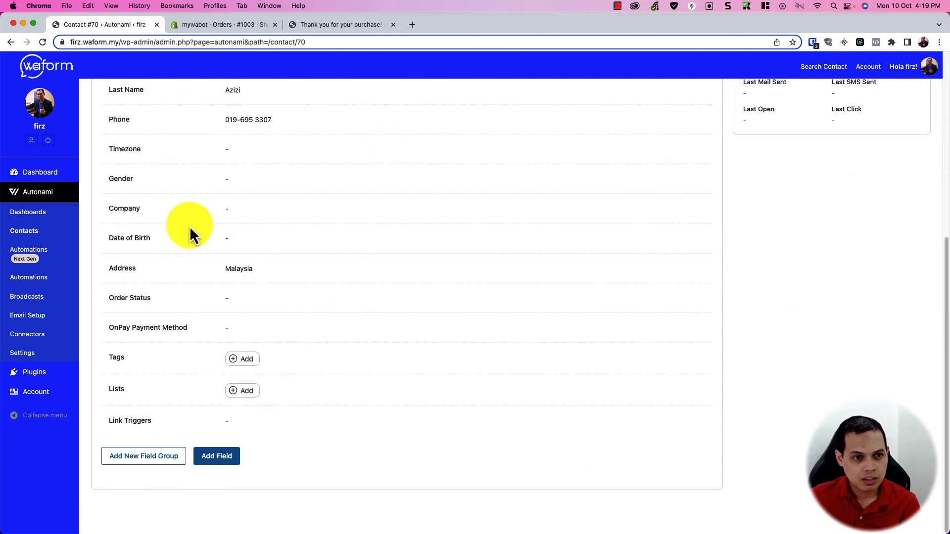
scroll(180, 343, up, 6)
click(117, 149)
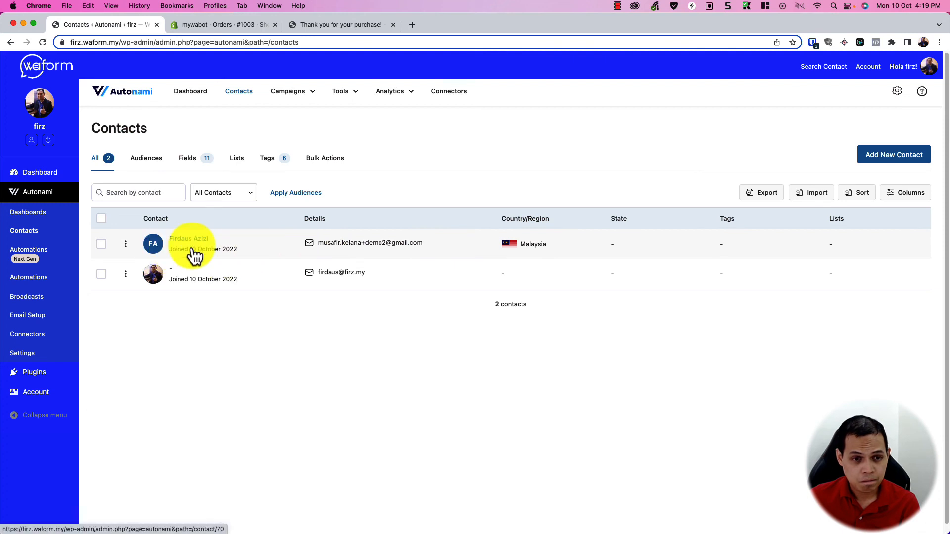
click(190, 241)
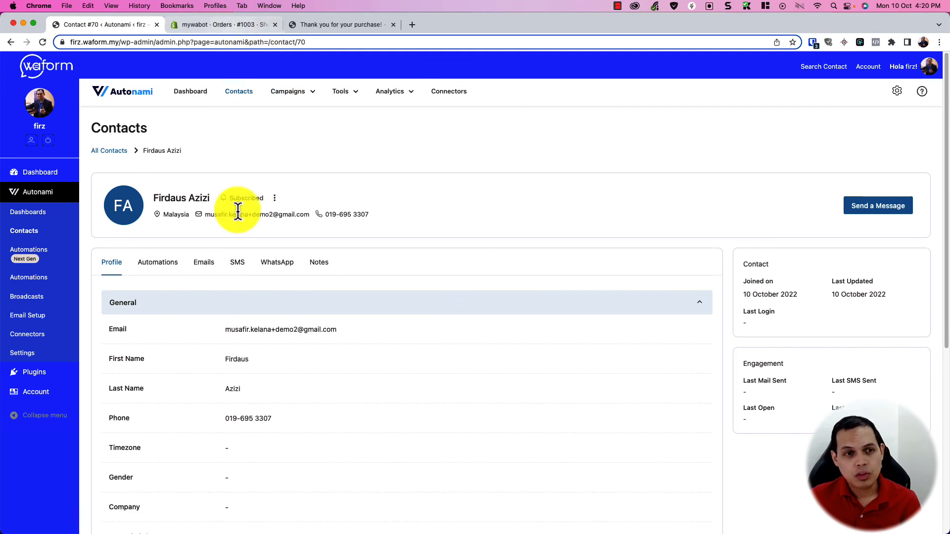
mouse_move(314, 91)
click(312, 121)
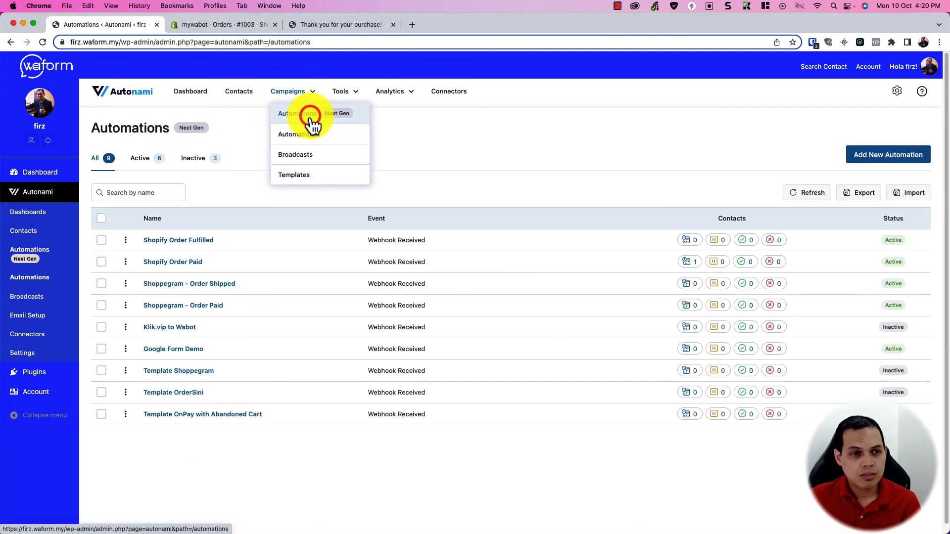
Step: Open Shopify Order Fulfilled and inspect the Webhook Received trigger's settings and sample data
click(205, 243)
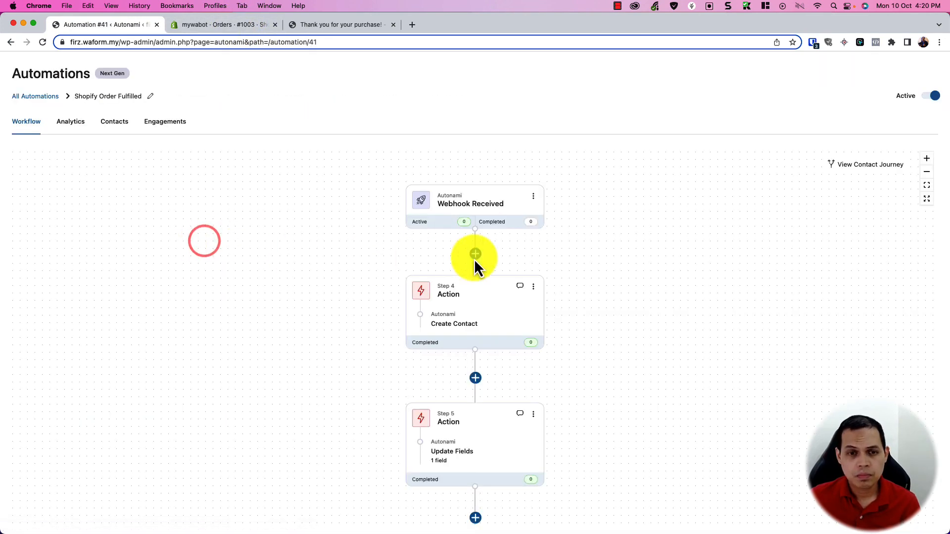
drag(654, 383, 619, 368)
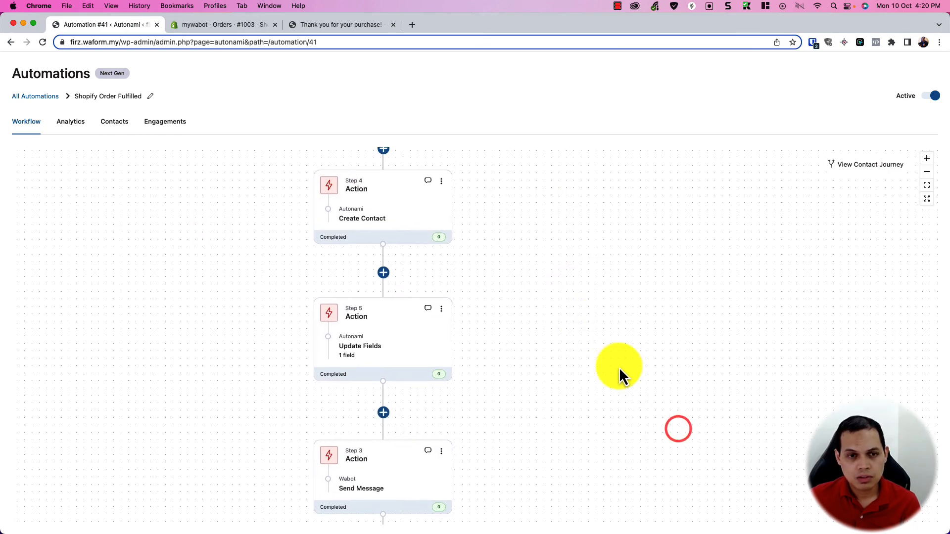
drag(498, 290, 581, 360)
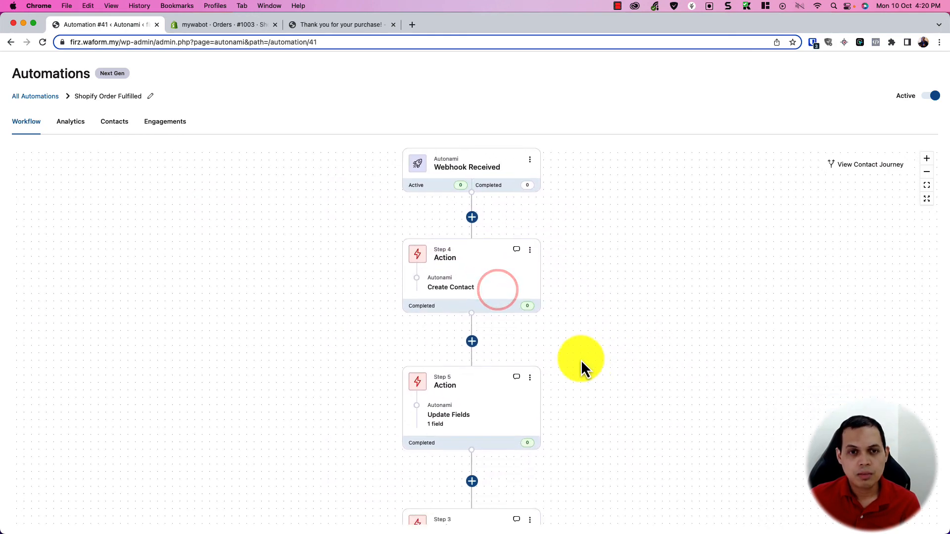
click(481, 173)
scroll(533, 410, down, 20)
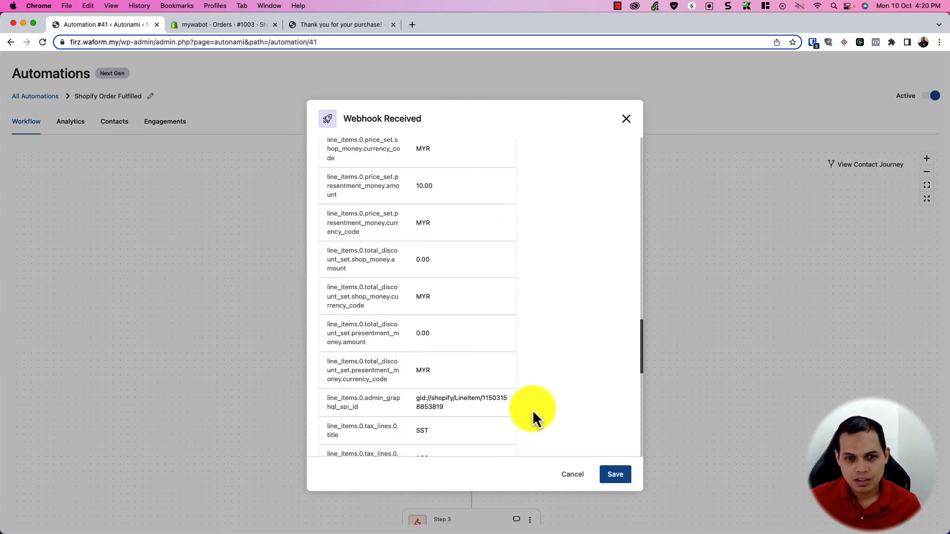
scroll(532, 436, down, 3)
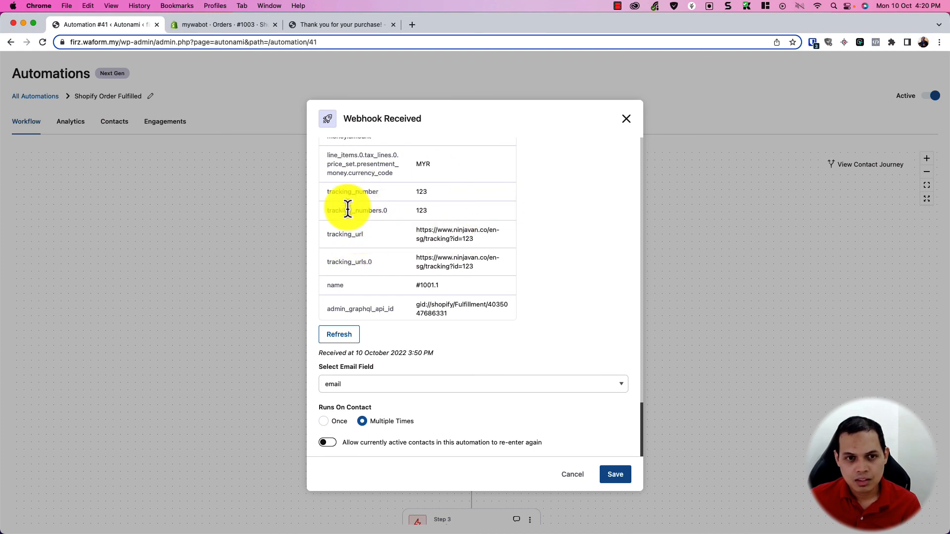
scroll(492, 360, up, 2)
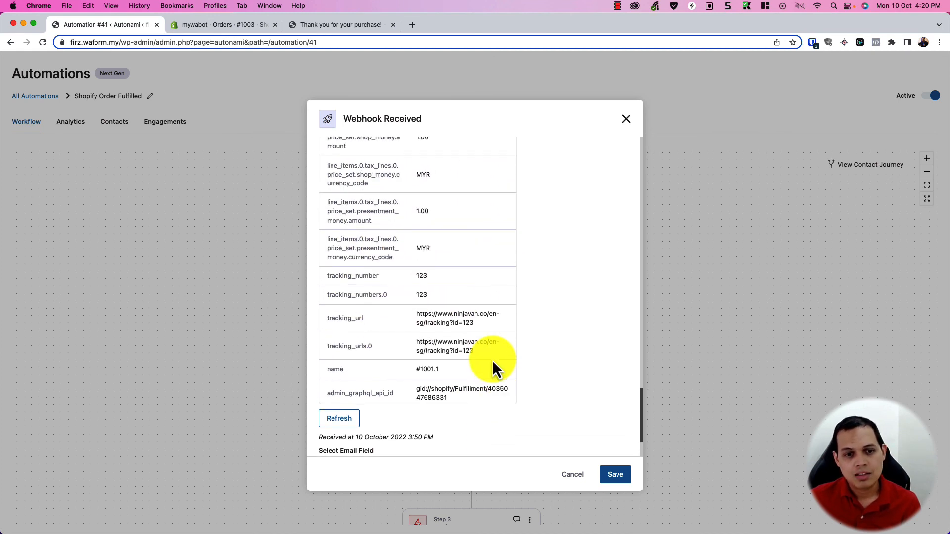
scroll(492, 359, down, 2)
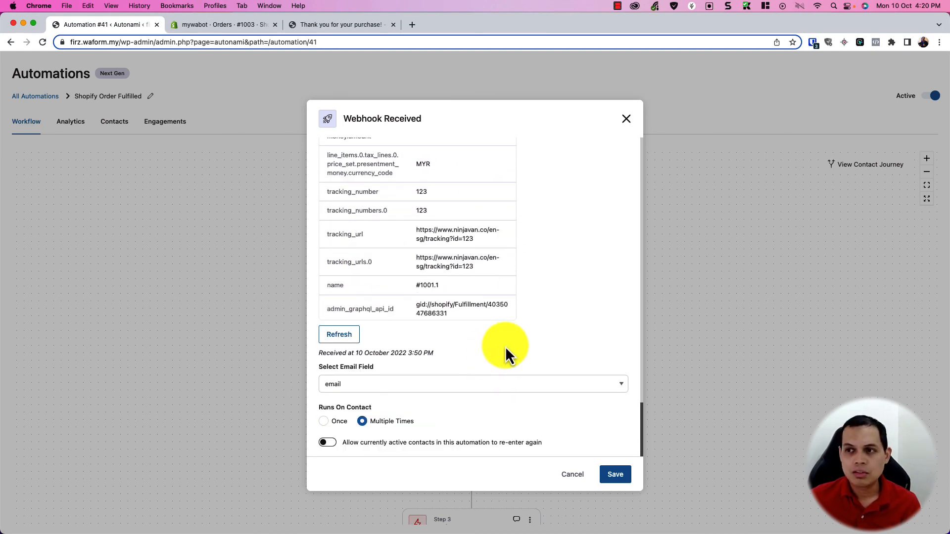
click(578, 476)
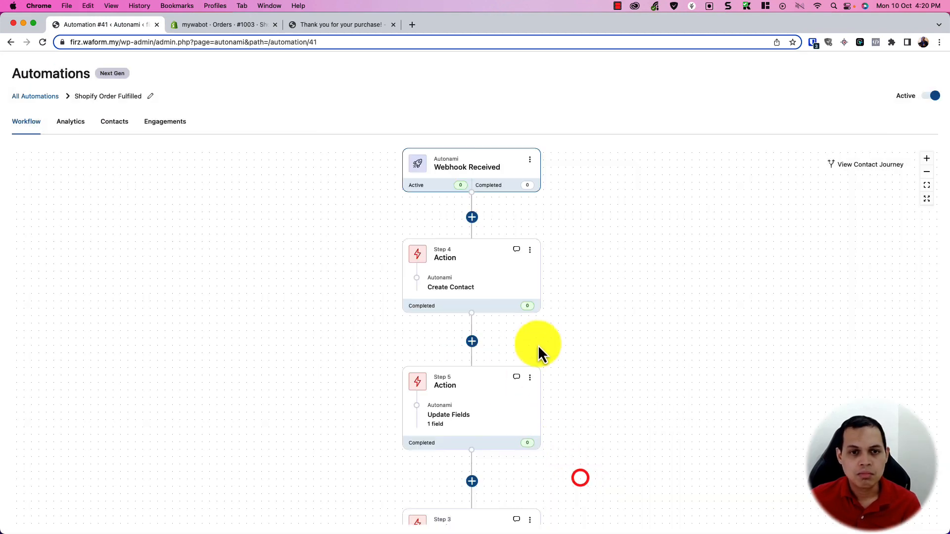
Step: Inspect the Create Contact, Update Fields and Send Message steps, including the tracking message text
drag(588, 378, 581, 441)
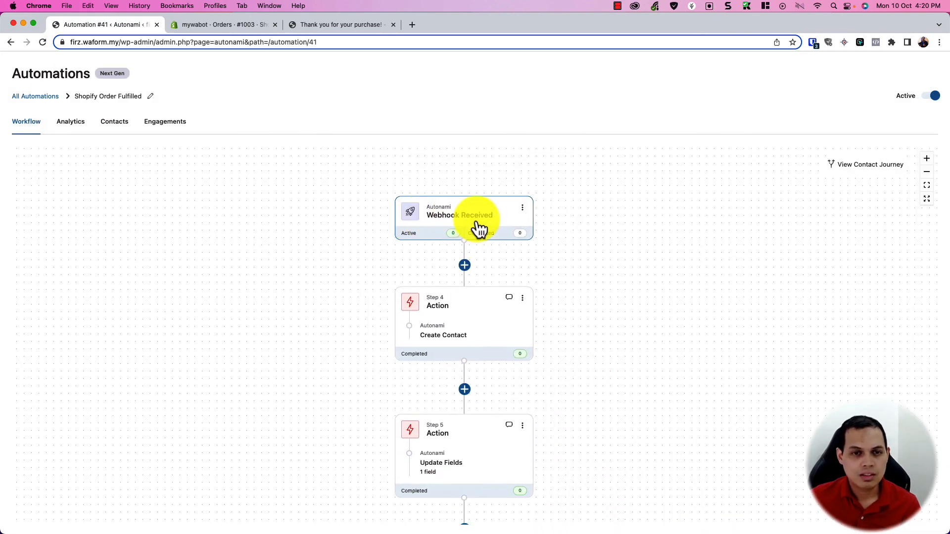
drag(626, 335, 615, 291)
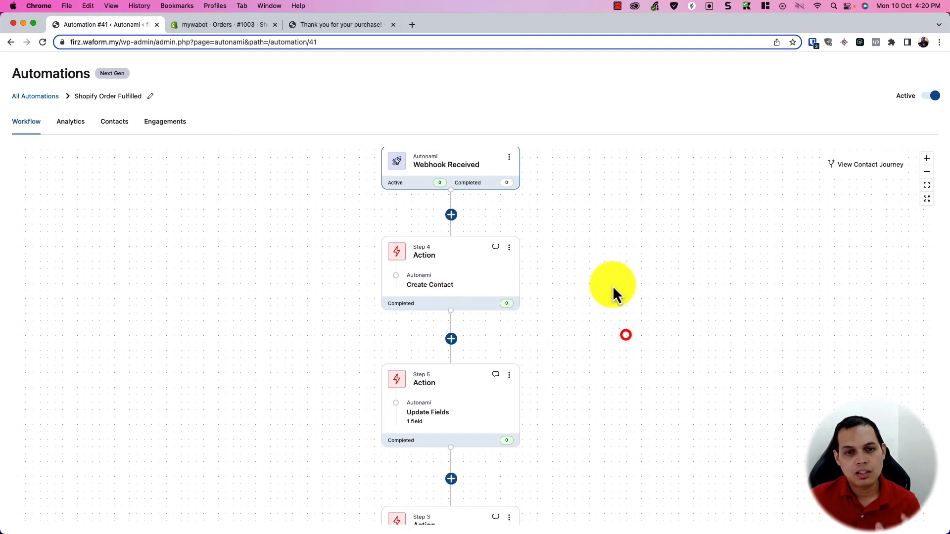
click(495, 274)
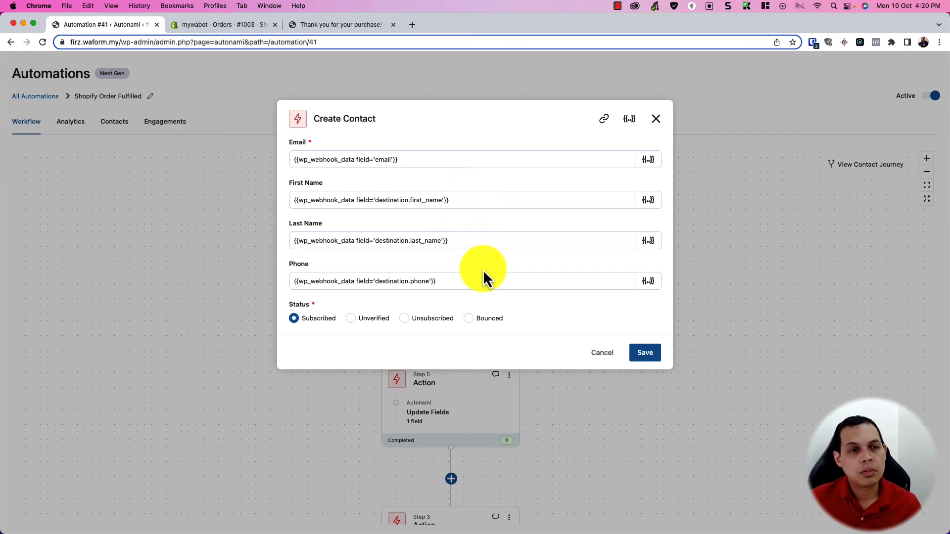
click(657, 123)
scroll(590, 325, down, 5)
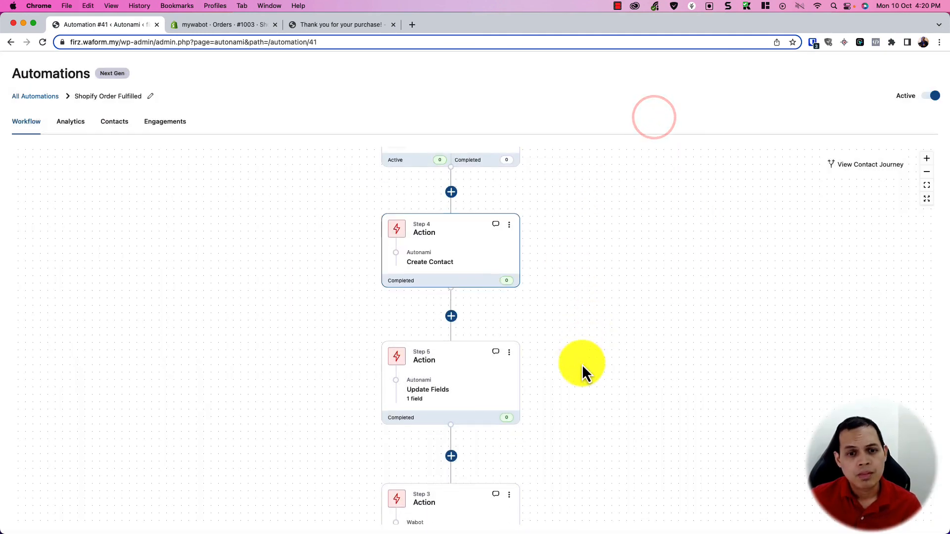
click(459, 215)
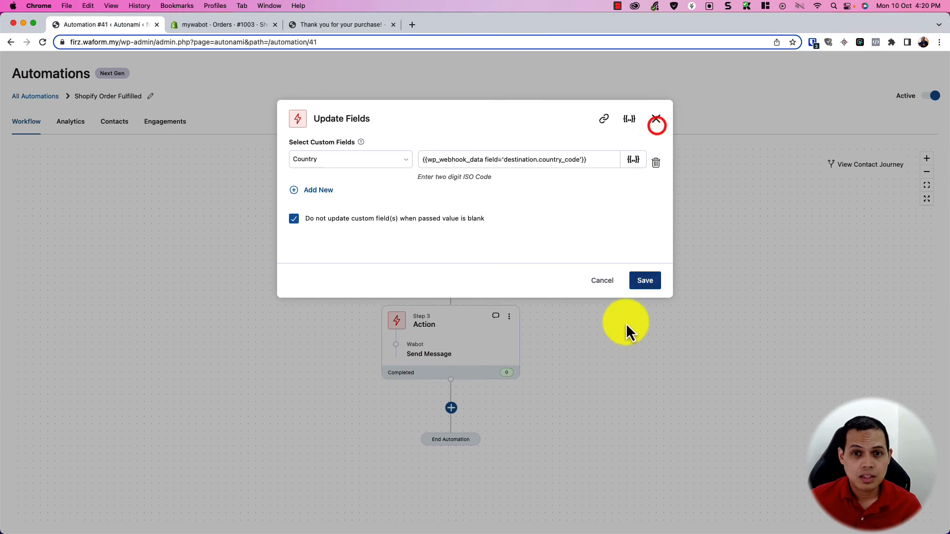
click(656, 118)
click(440, 357)
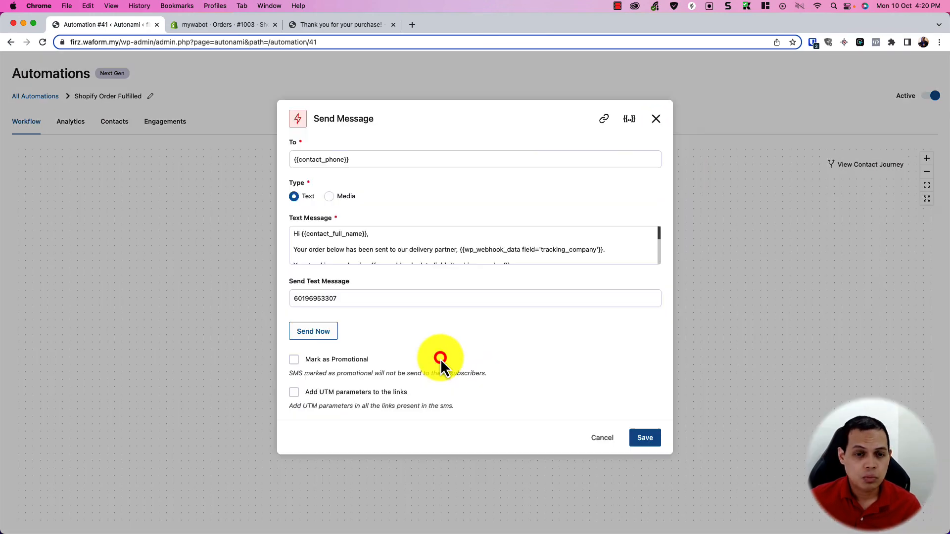
scroll(396, 250, down, 4)
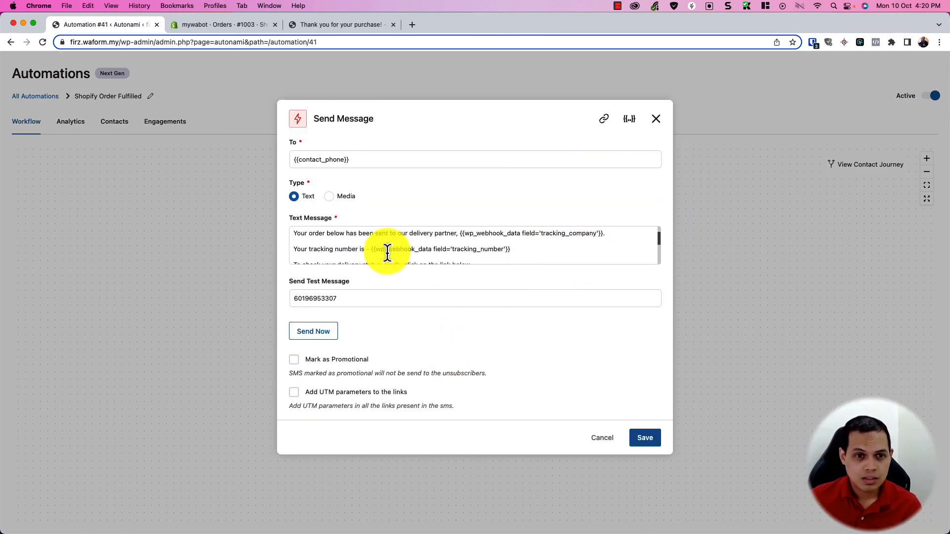
scroll(396, 248, up, 4)
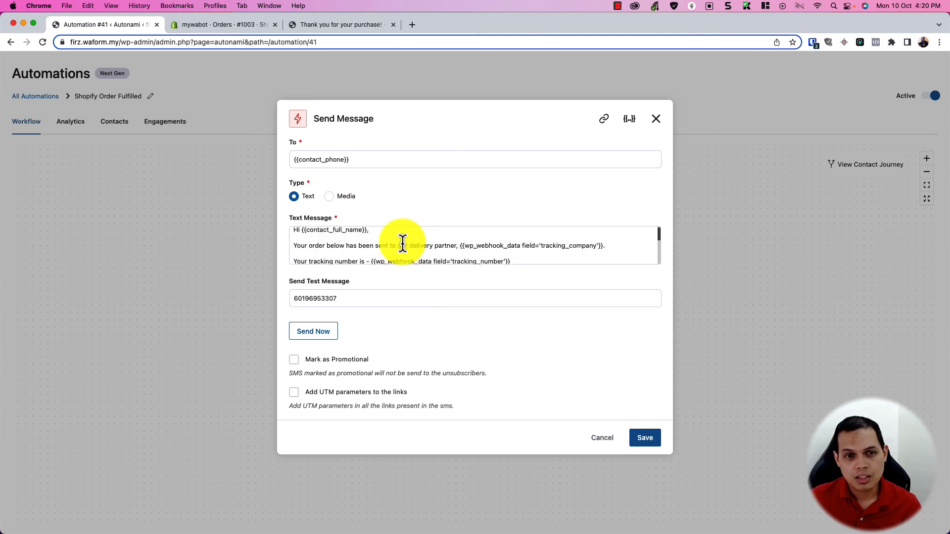